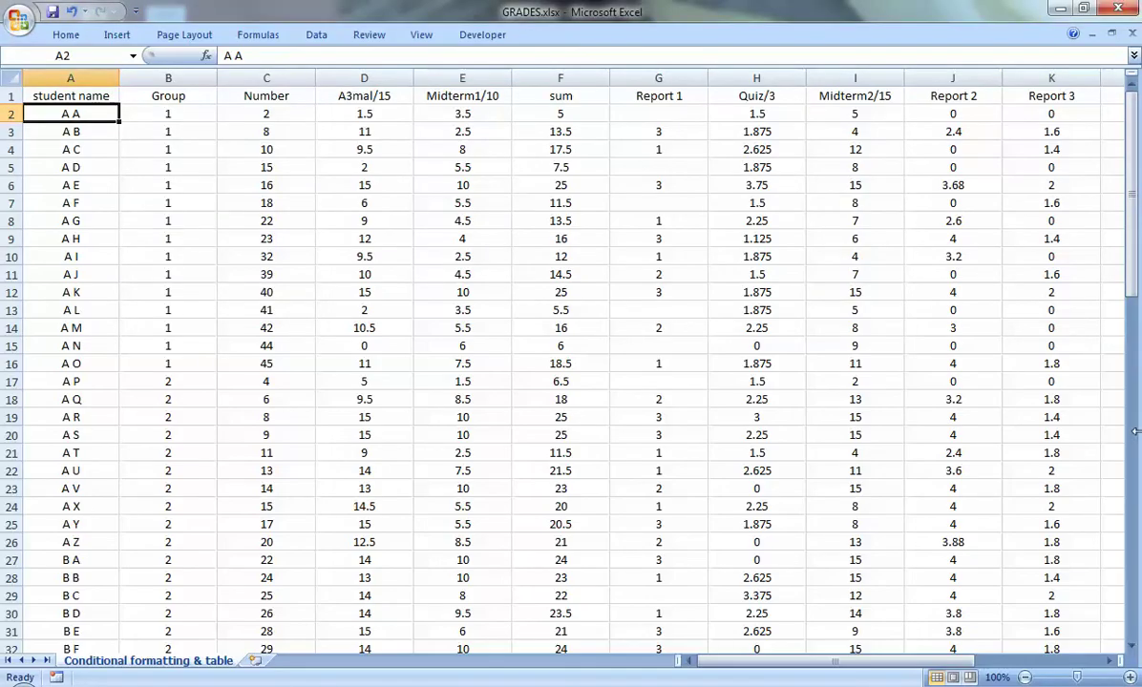
Examine the grades sheet through its lower student rows and outermost columns, checking whether headings and student names stay in view, and return to cell A1
left_click_drag(1132, 271, 1132, 158)
mouse_move(841, 663)
left_mouse_down()
mouse_move(951, 666)
mouse_move(856, 665)
left_mouse_up()
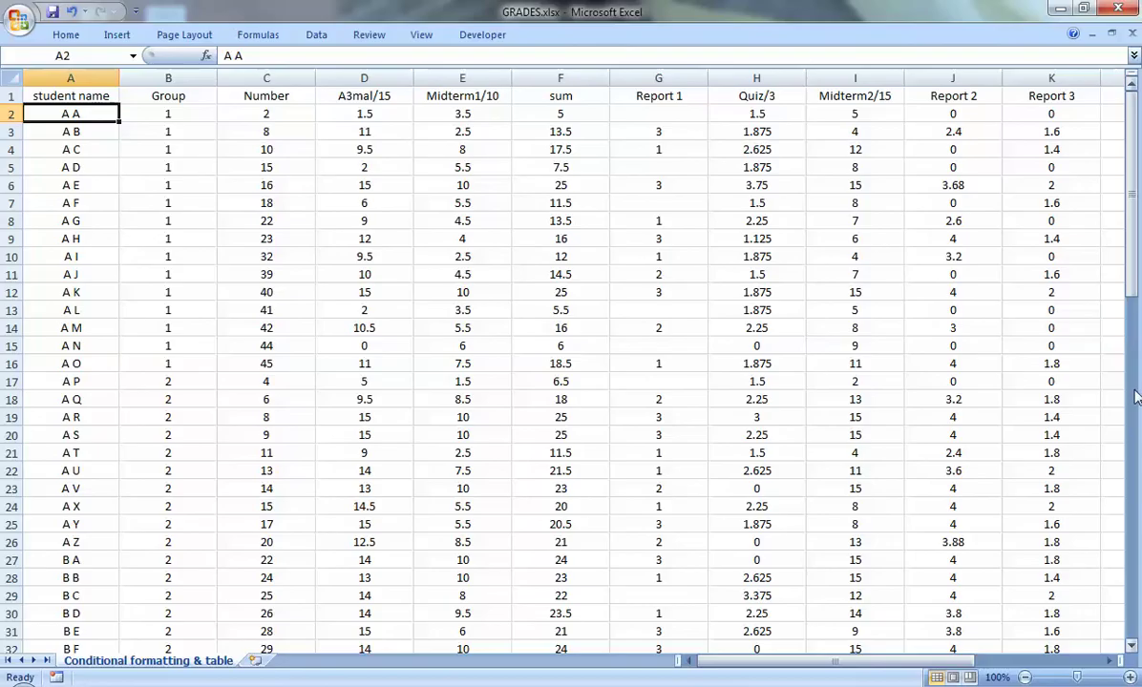
left_click_drag(1131, 304, 1134, 427)
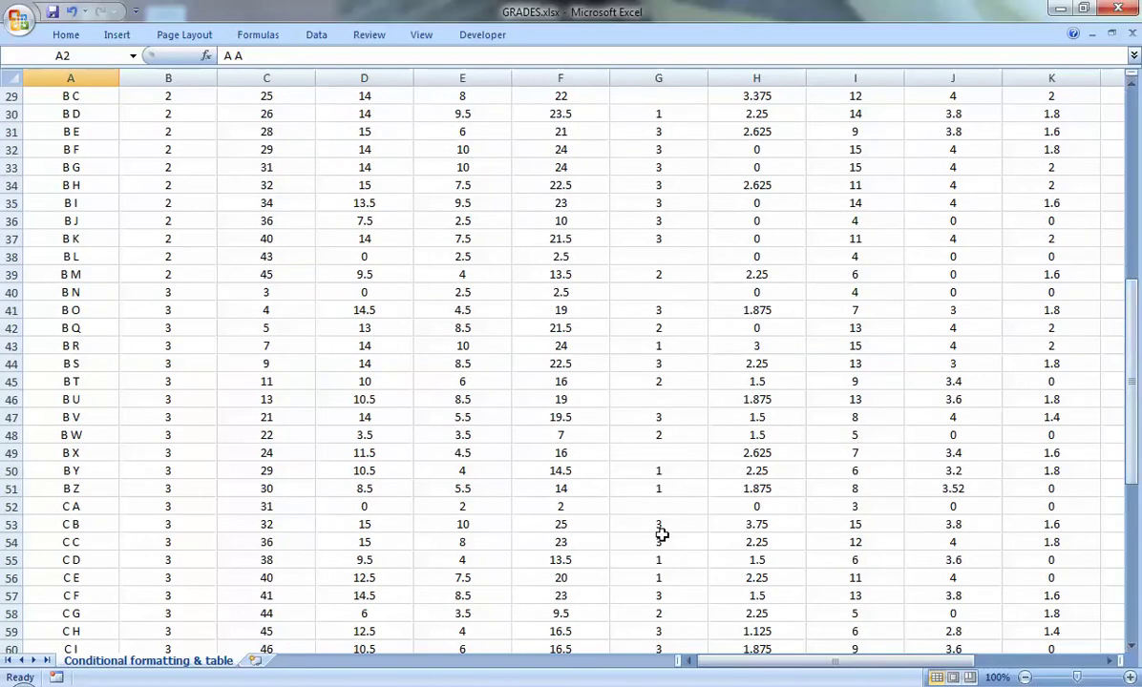
left_click(73, 594)
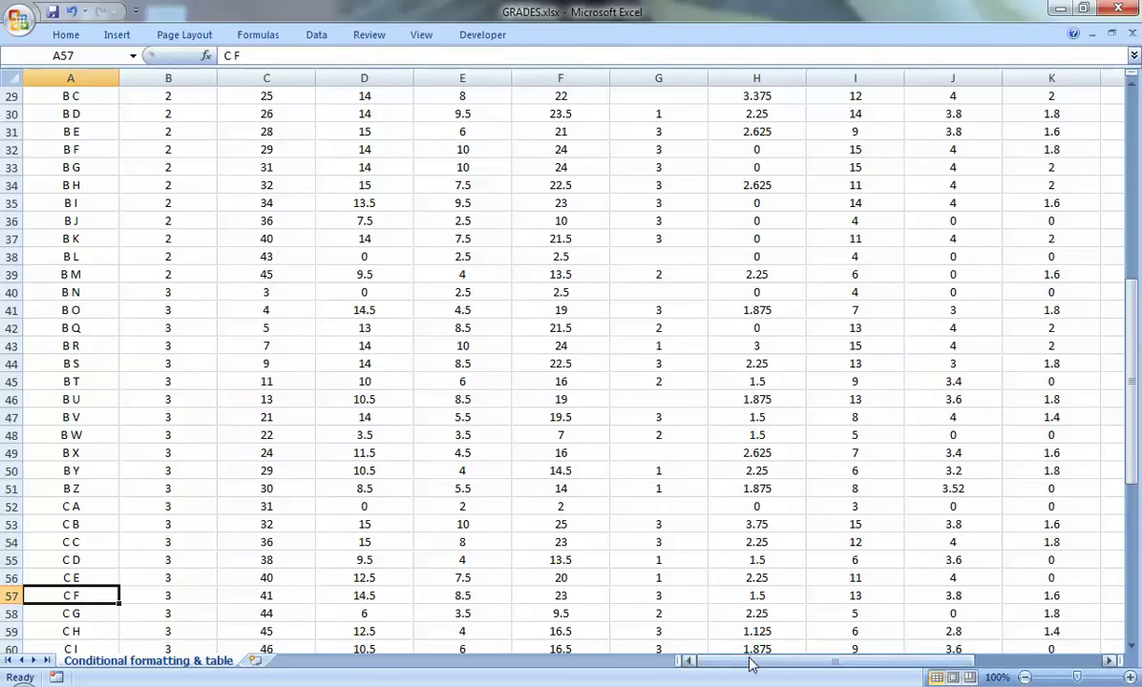
left_click_drag(1129, 330, 1126, 161)
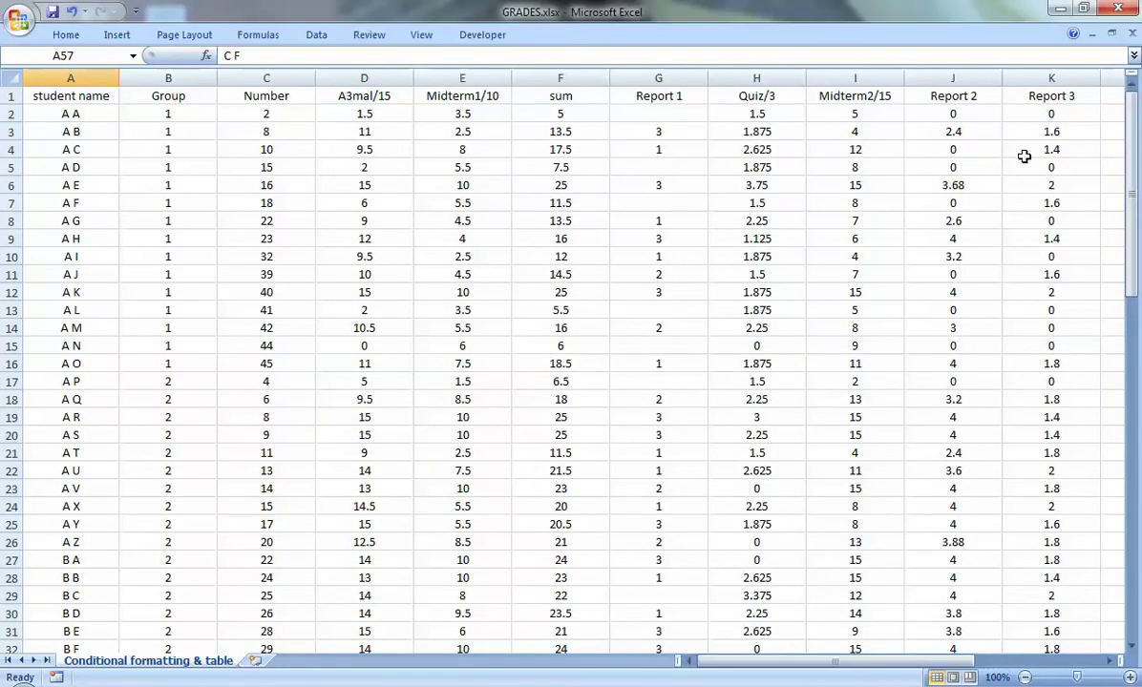
left_click_drag(1127, 186, 1136, 361)
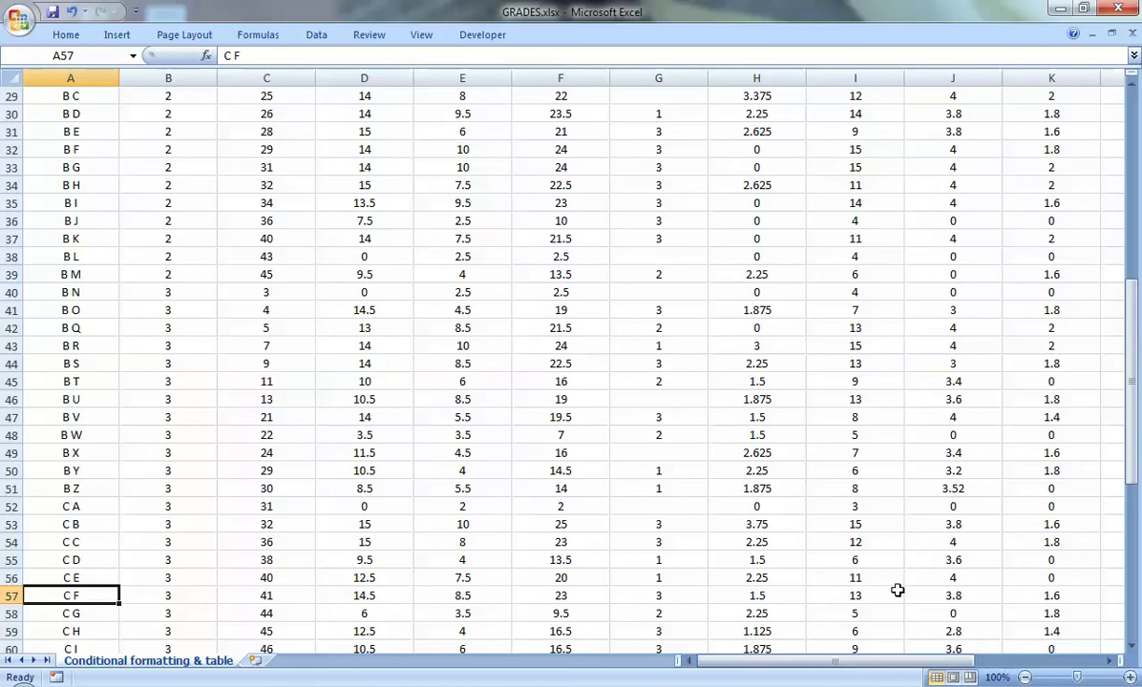
left_click(931, 598)
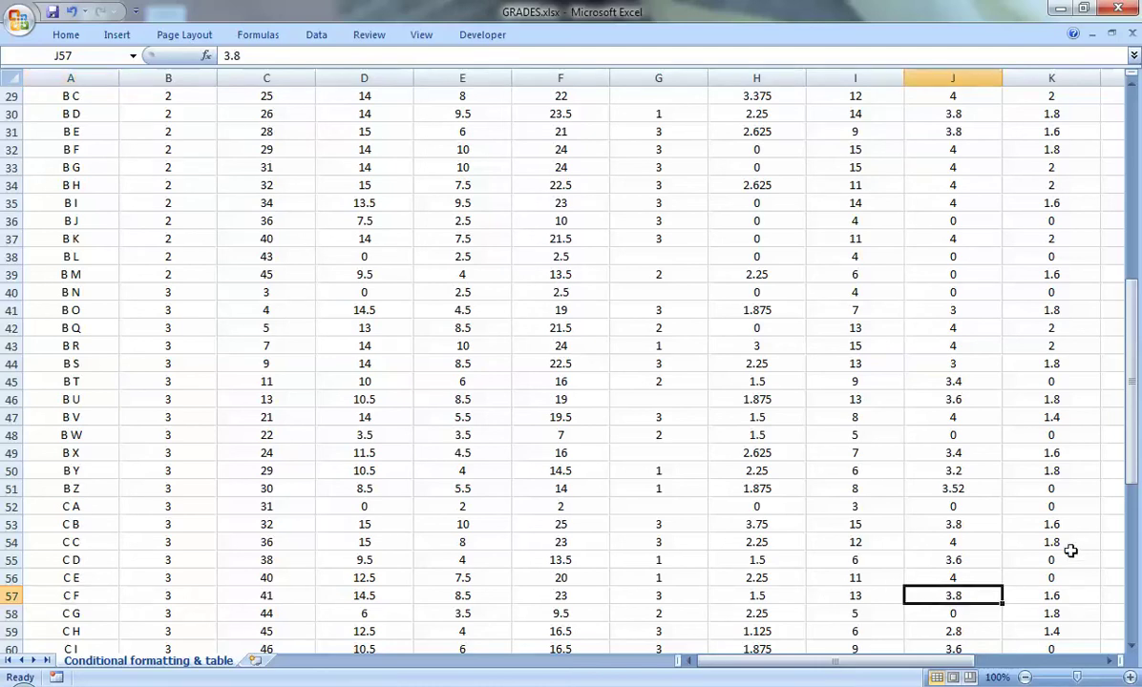
left_click_drag(1135, 432, 1136, 548)
left_click_drag(930, 660, 1077, 666)
left_click(798, 384)
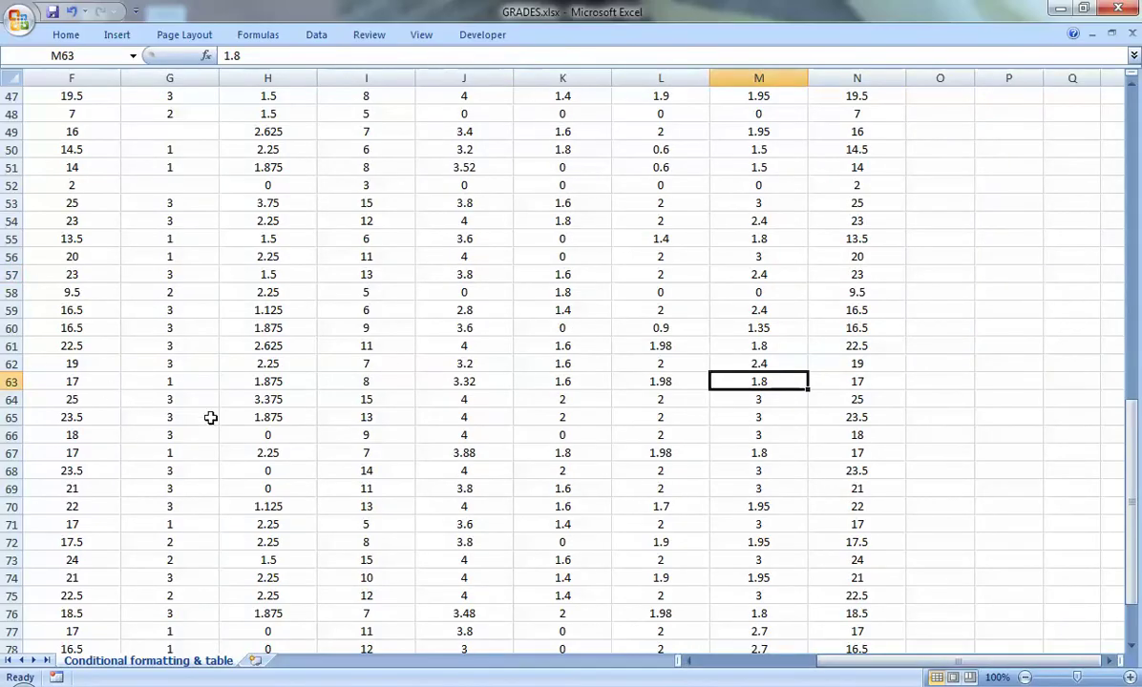
left_click(570, 336)
key("Home")
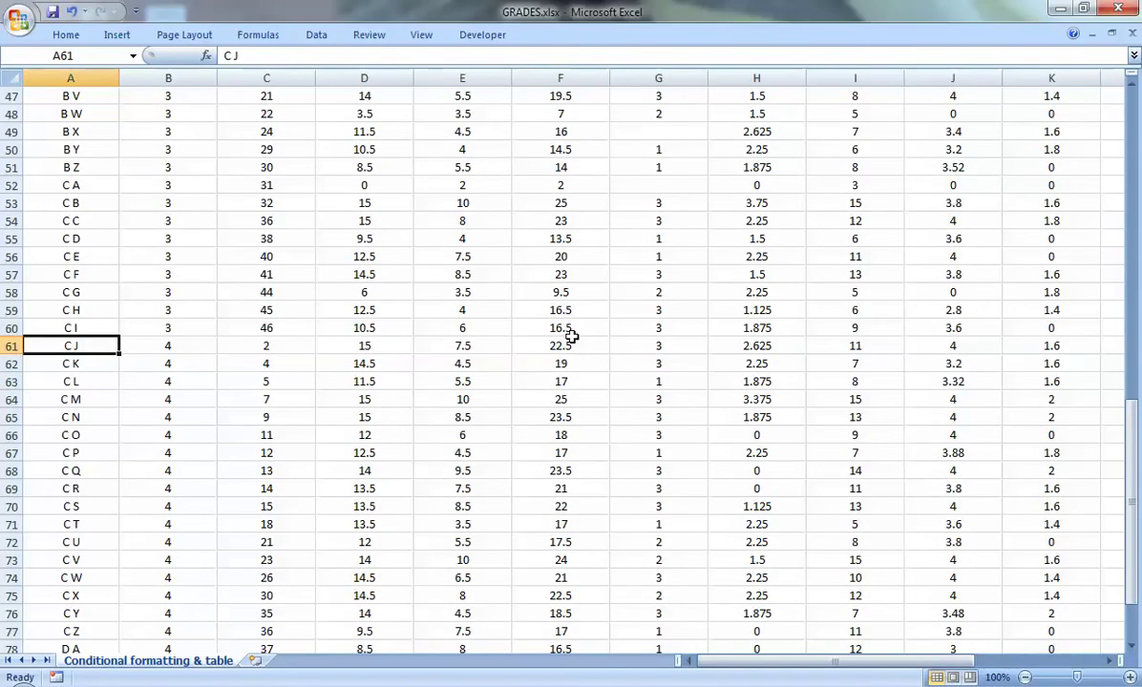
key("ctrl+Home")
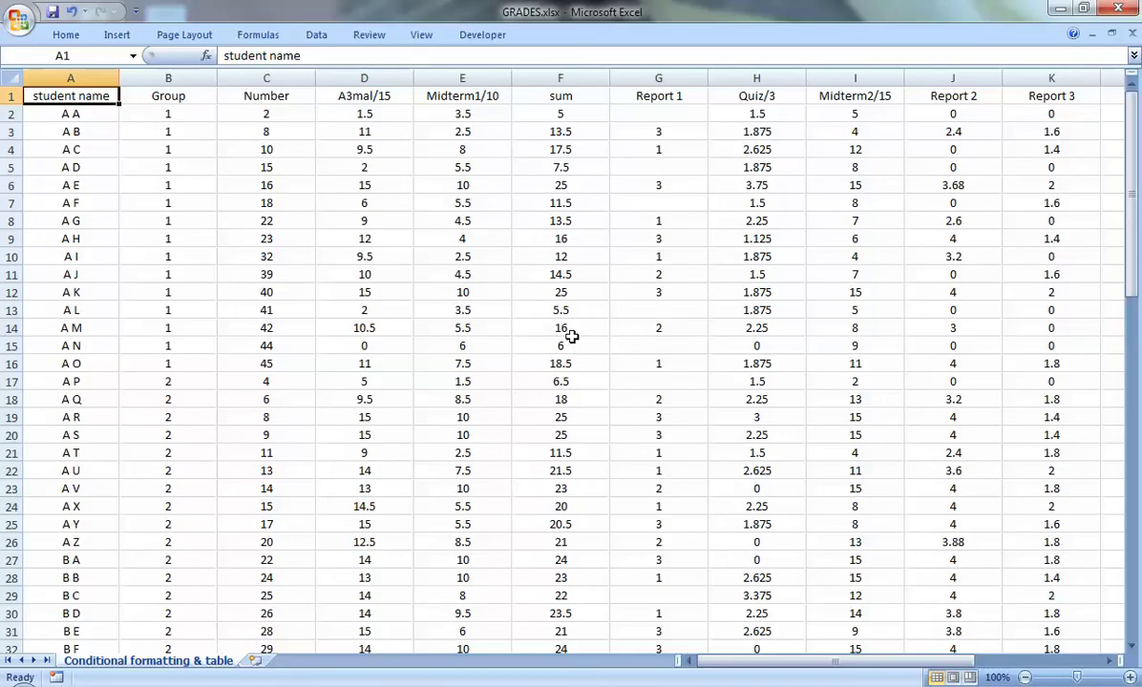
Freeze the top row of the grades sheet, which holds the column headings
left_click(343, 165)
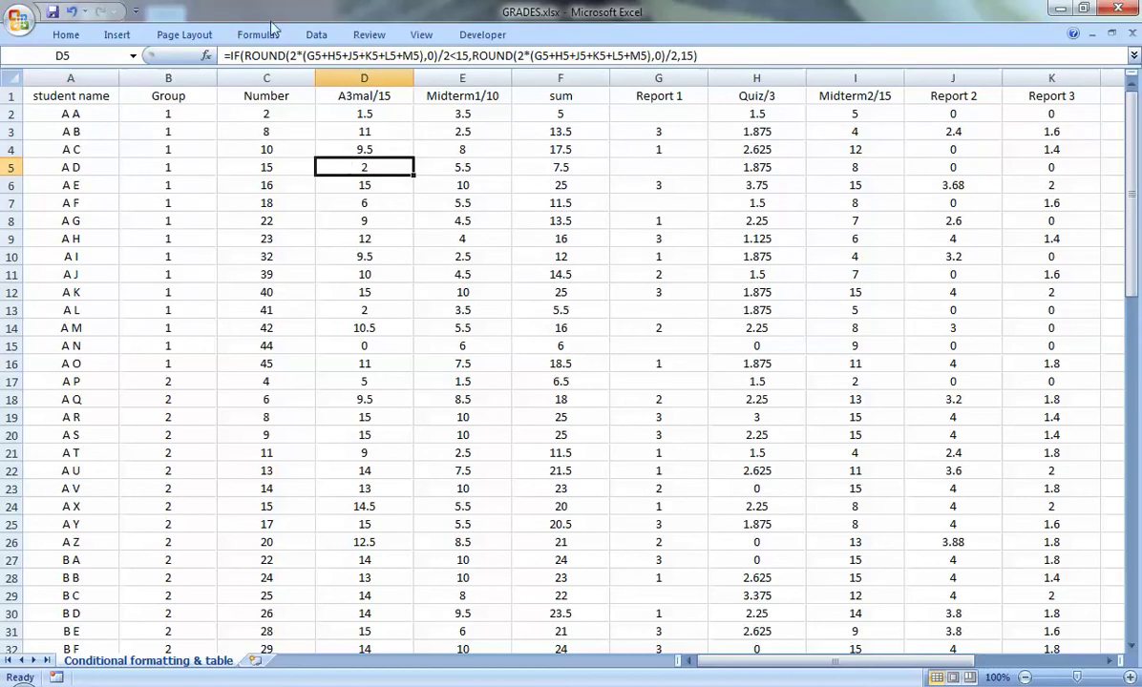
left_click(418, 36)
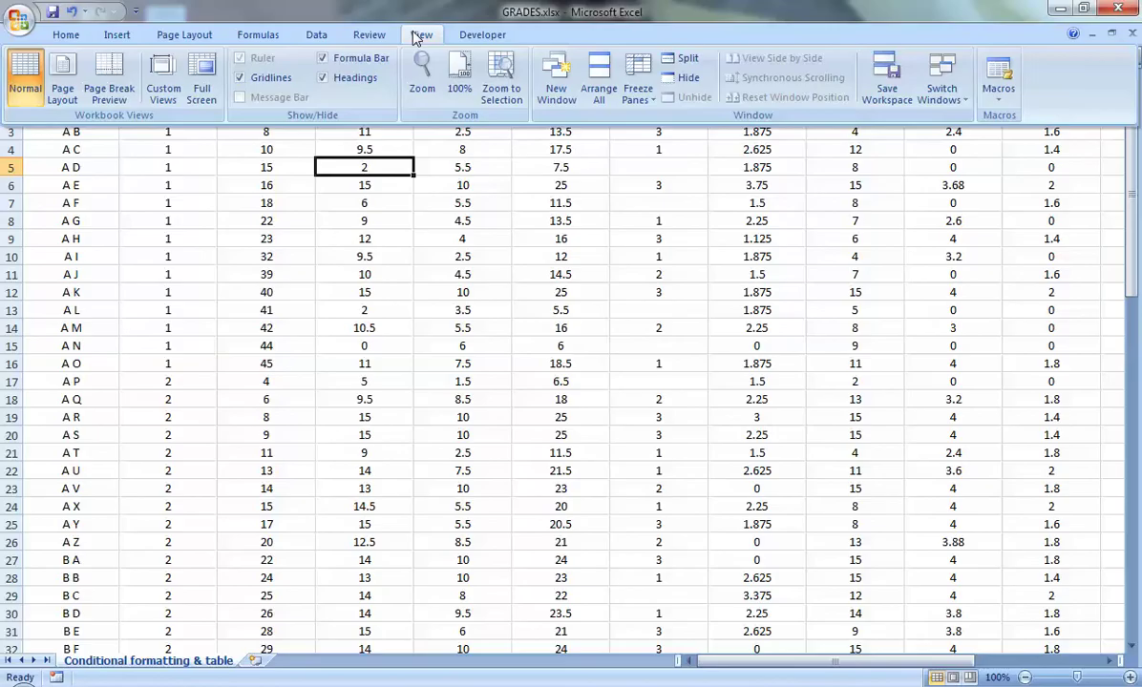
left_click(418, 35)
left_click(637, 96)
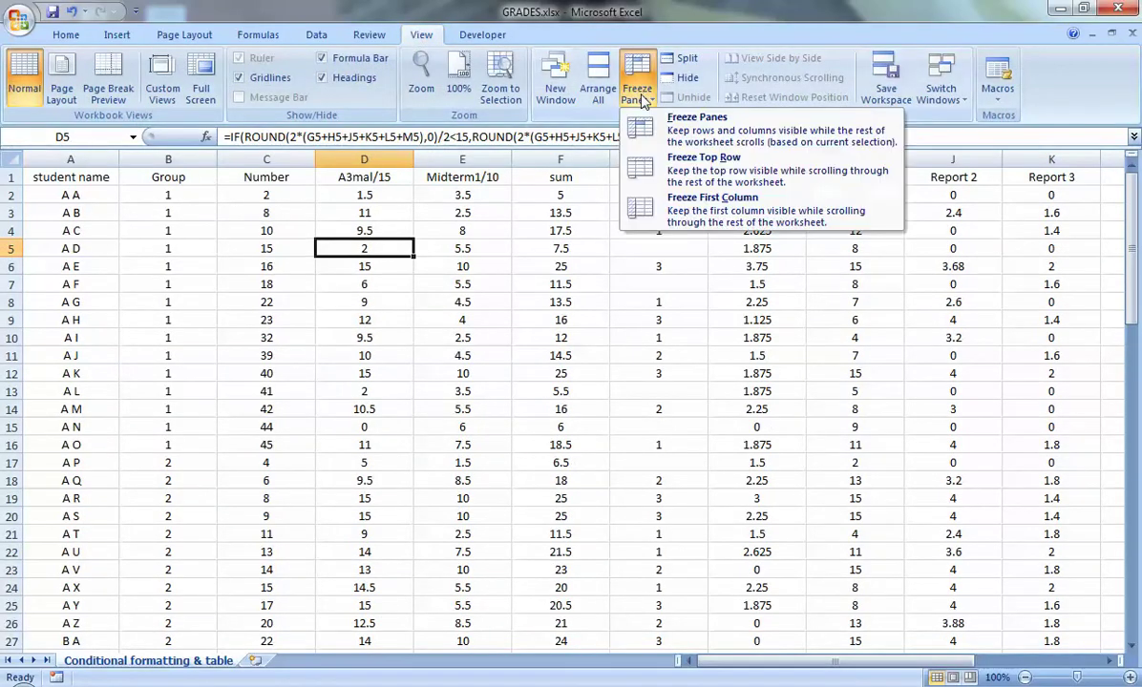
left_click(649, 172)
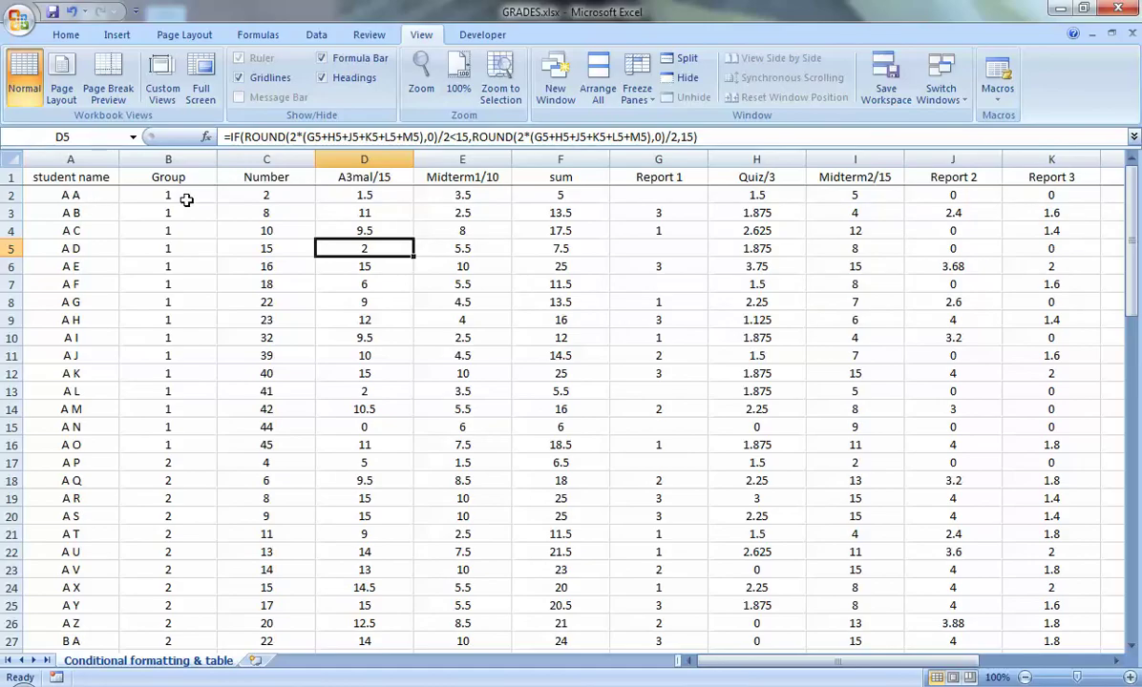
Look through the student rows down to the end of the data to check the frozen heading row
key("Down")
key("Down")
key("Down")
key("Down")
key("Down")
key("Down")
key("Down")
key("Down")
key("Down")
key("Down")
key("Down")
key("Down")
key("Down")
key("Down")
key("Down")
key("Down")
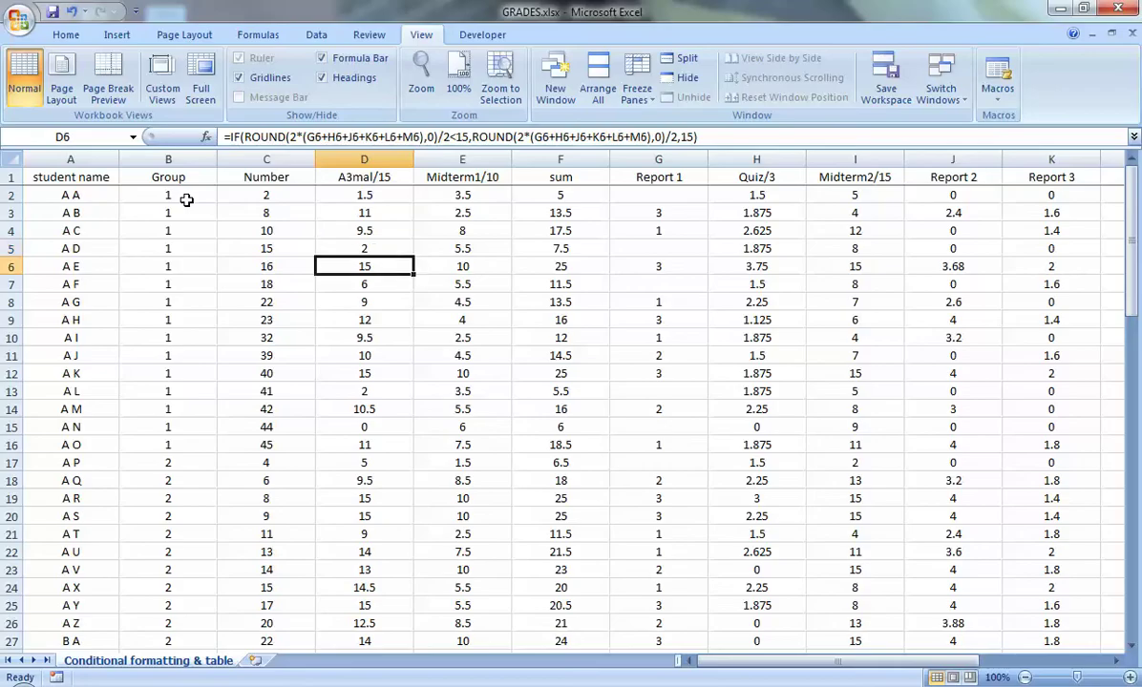
key("Down")
key("Down")
key("Down")
key("Down")
key("Down")
key("Down")
key("Down")
key("Down")
key("Down")
key("Down")
key("Down")
key("Down")
key("Down")
key("Down")
key("Down")
key("Down")
key("Down")
key("Down")
key("Down")
key("Down")
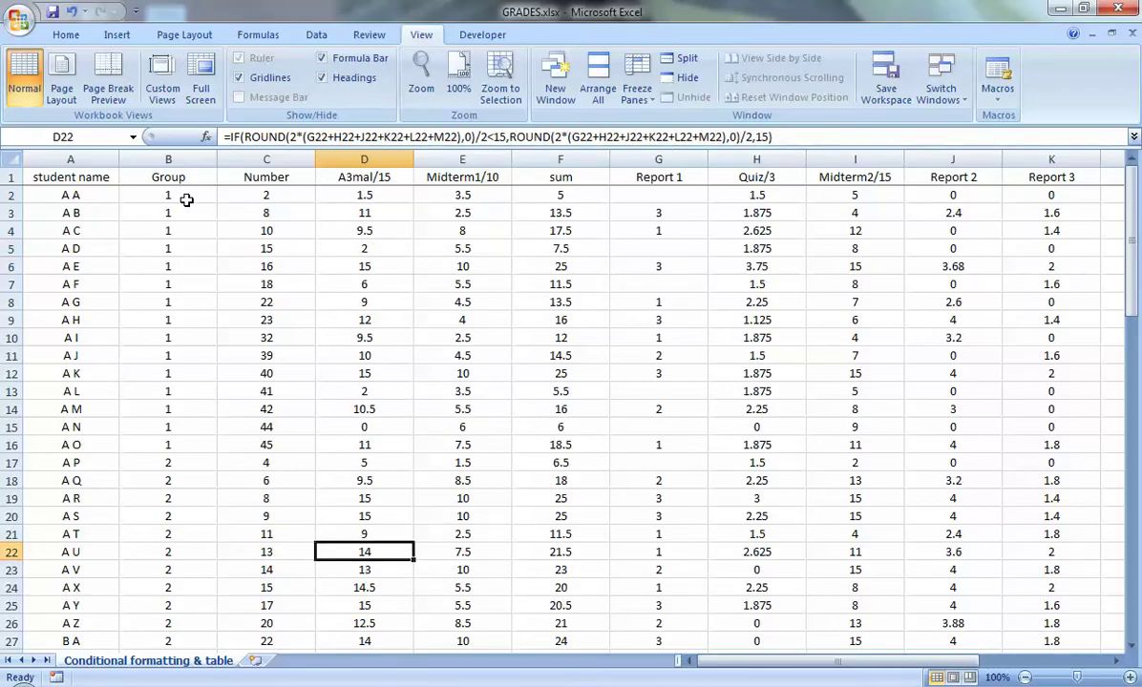
key("Down")
key("Down")
key("Down")
key("Down")
key("Down")
key("Down")
key("Down")
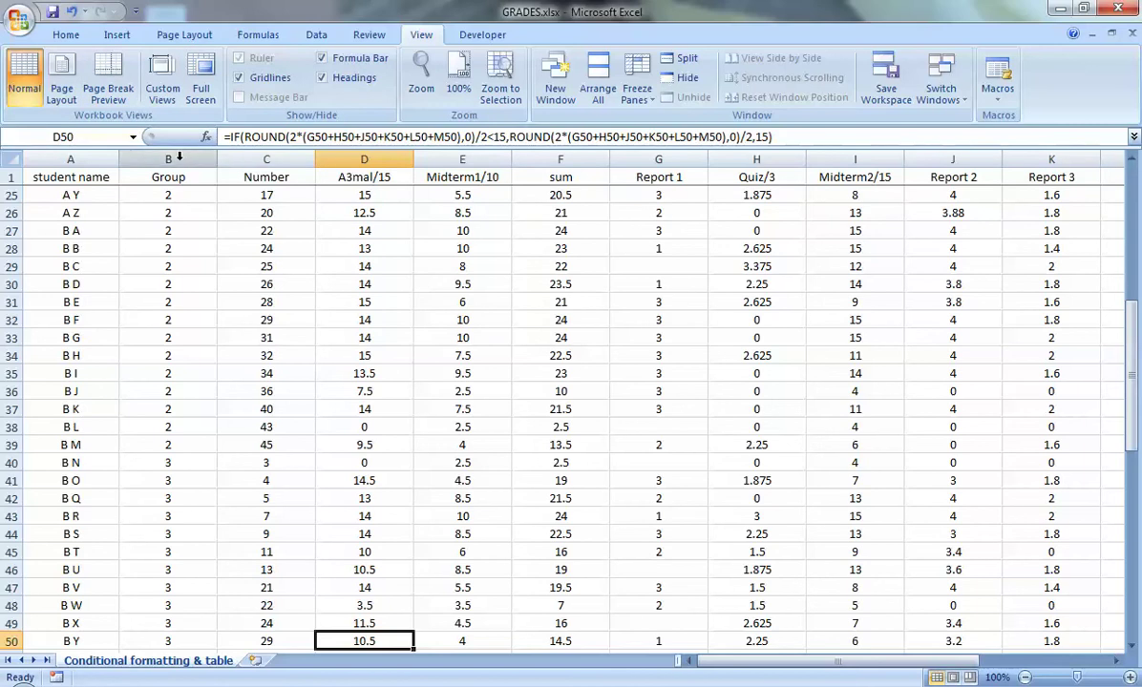
key("Down")
key("Down")
key("Down")
key("Down")
key("Down")
key("Down")
key("Down")
key("Down")
key("Down")
key("Down")
key("Down")
key("Down")
key("Down")
key("Down")
key("Down")
key("Down")
key("Down")
key("Down")
key("Down")
key("Down")
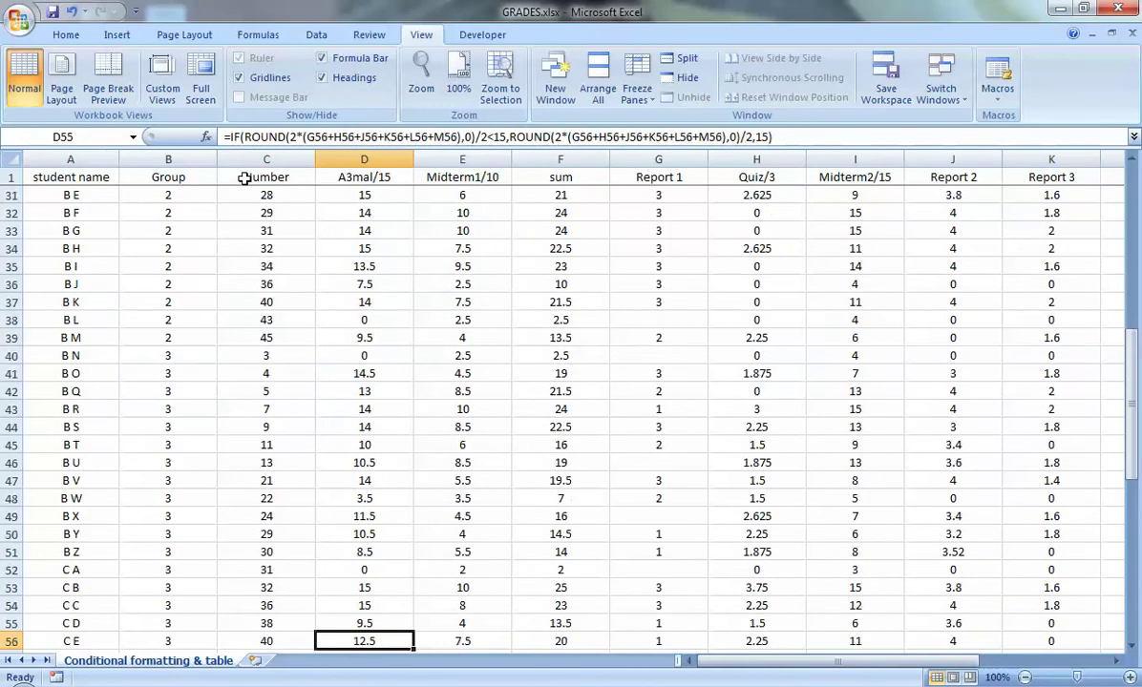
key("Down")
key("Down")
key("Down")
key("Down")
key("Down")
key("Down")
key("Down")
key("Down")
key("Down")
key("Down")
key("Down")
key("Down")
key("Down")
key("Up")
key("Up")
key("Up")
key("Up")
key("Up")
key("Up")
key("Up")
key("Up")
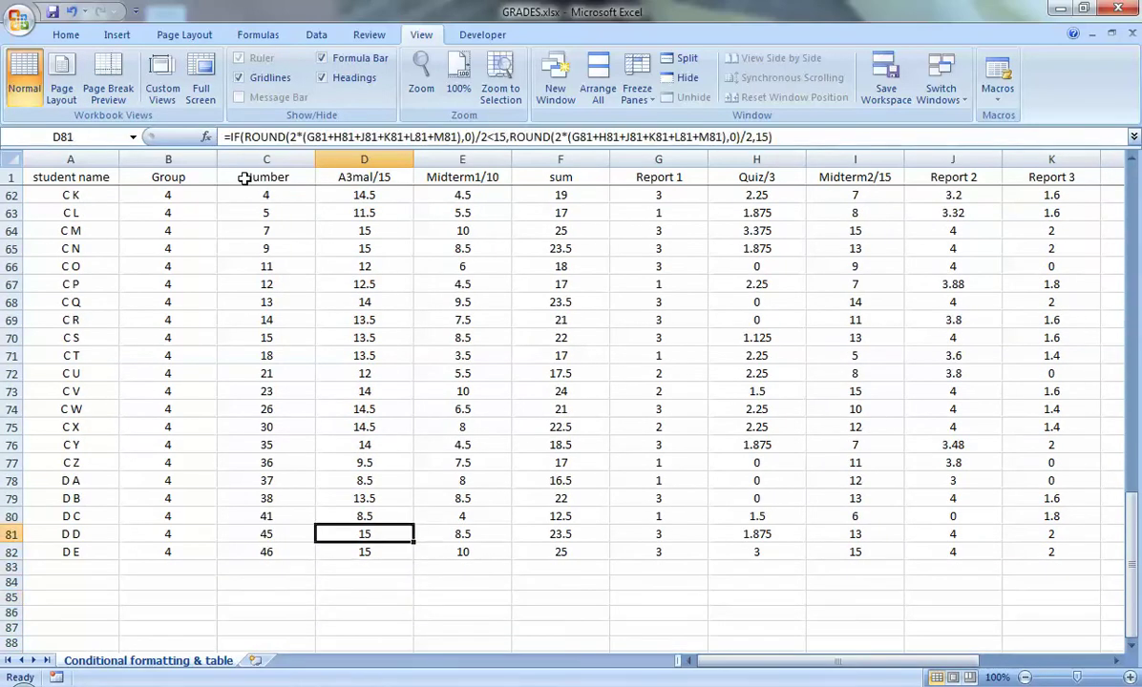
Look across the columns past Total and back along the last student rows to check whether the student names stay in view
key("Right")
key("Right")
key("Right")
key("Right")
key("Right")
key("Right")
key("Right")
key("Right")
key("Right")
key("Right")
key("Right")
key("Right")
key("Right")
key("Right")
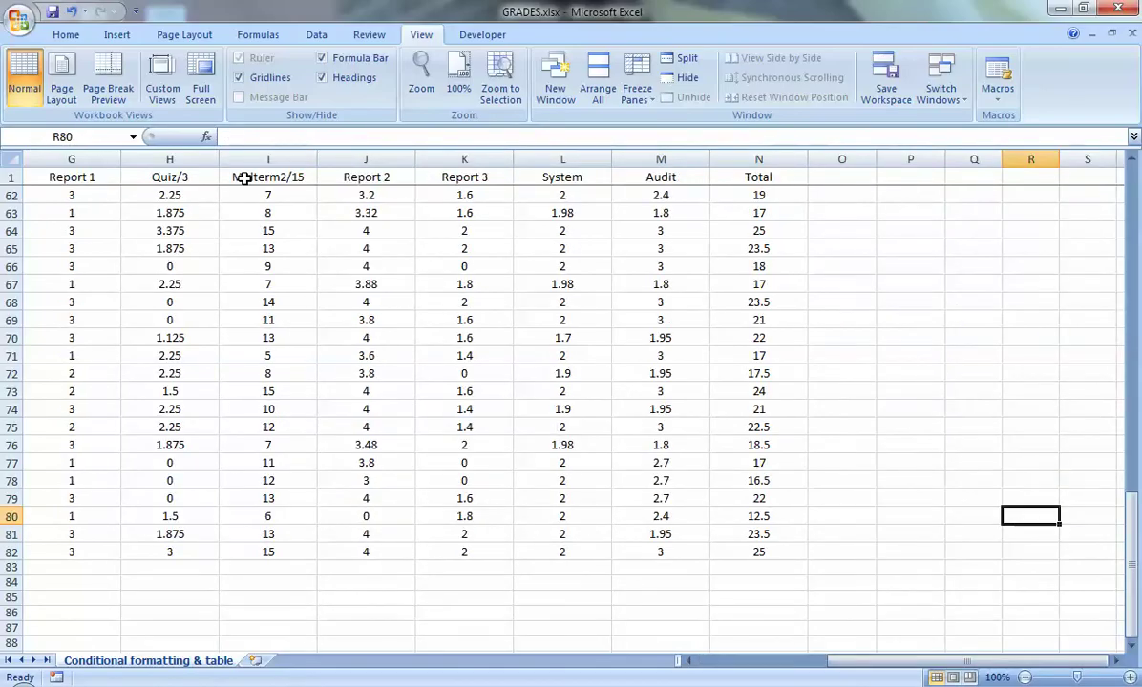
key("Left")
key("Left")
key("Left")
key("Left")
key("Left")
key("Left")
key("Left")
key("Left")
key("Left")
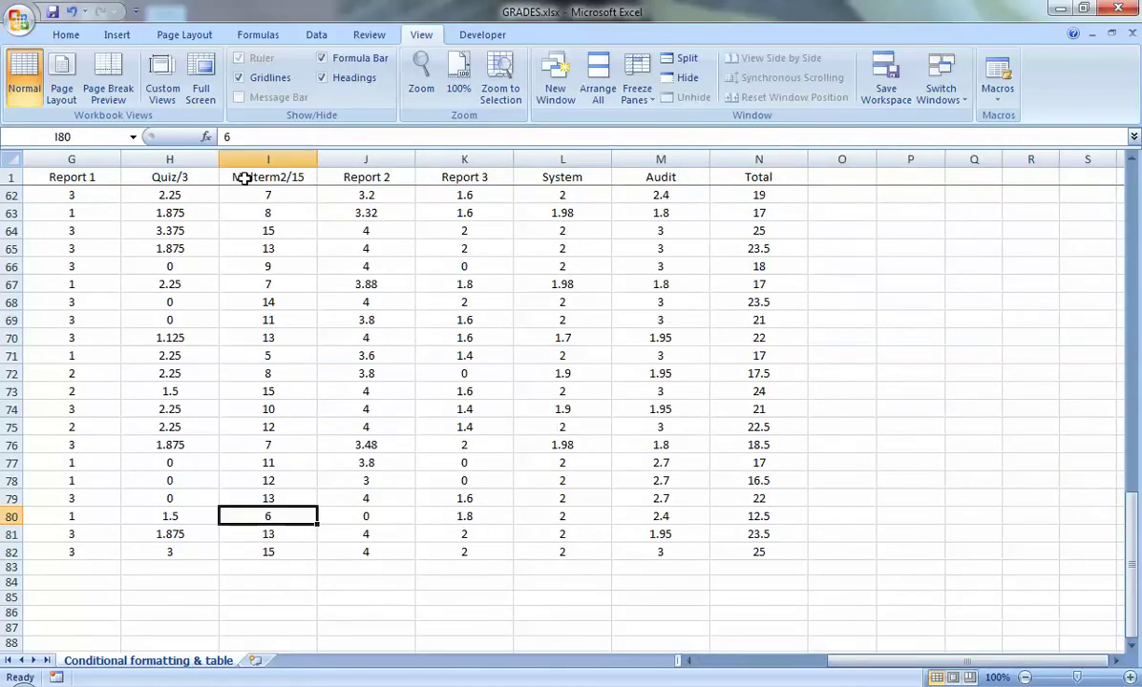
key("Left")
key("Left")
key("Left")
key("Left")
key("Left")
key("Left")
key("Left")
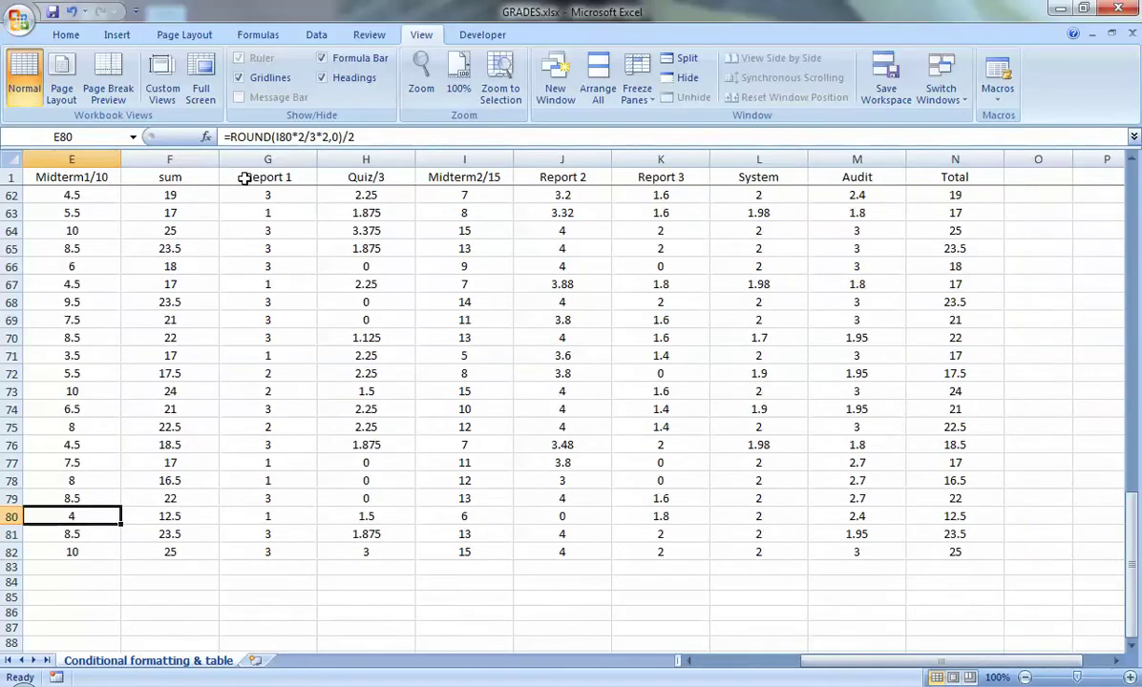
key("Right")
key("Right")
key("Right")
key("Right")
key("Right")
key("Right")
key("Right")
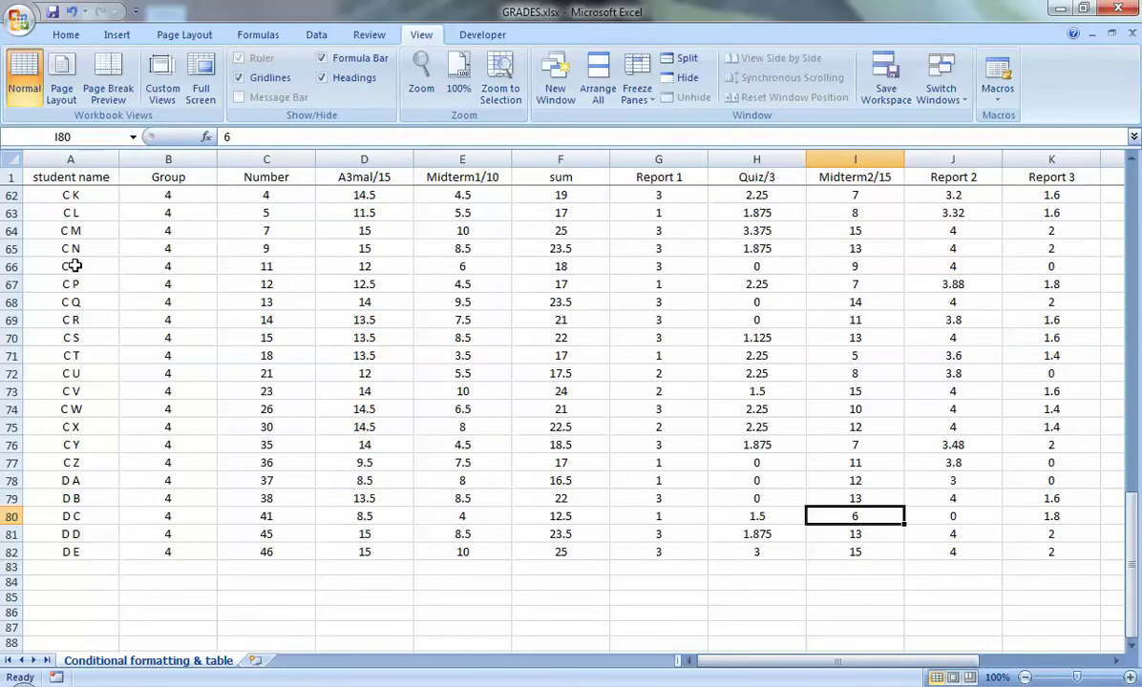
Look through the student name column from the first student down to the Group 3 and 4 rows to check the frozen heading row
left_click(74, 229)
key("ctrl+Up")
key("Down")
key("Down")
key("Down")
key("Down")
key("Down")
key("Down")
key("Down")
key("Down")
key("Down")
key("Down")
key("Down")
key("Down")
key("Down")
key("Down")
key("Down")
key("Down")
key("Down")
key("Down")
key("Down")
key("Down")
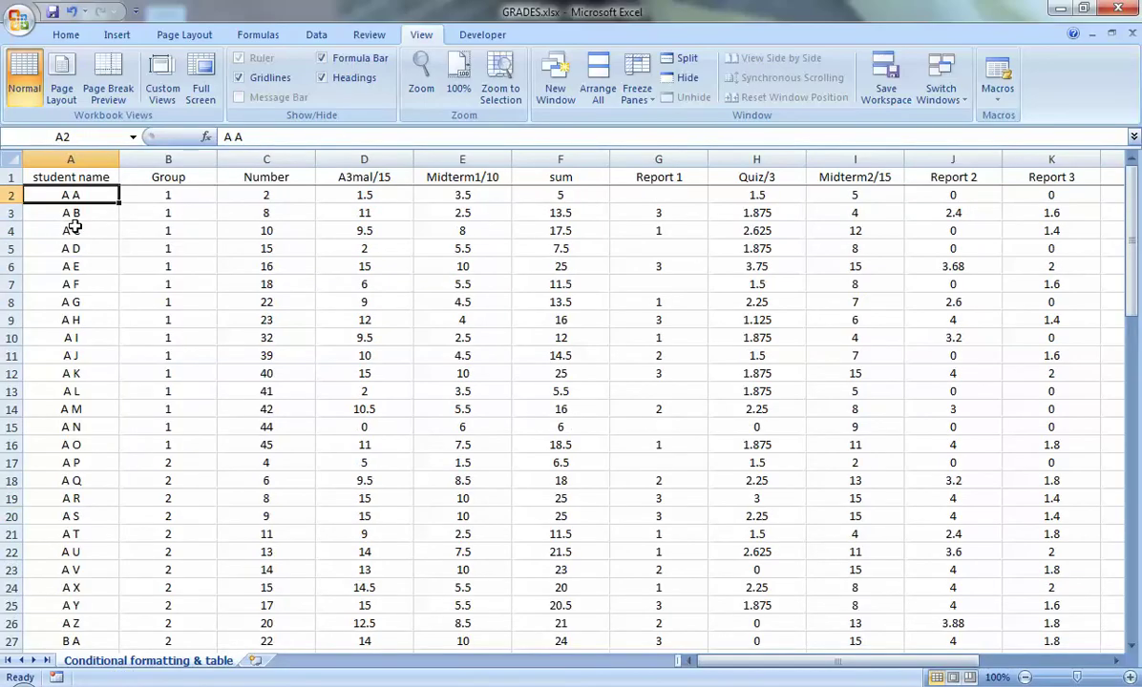
key("Down")
key("Down")
key("Down")
key("Down")
key("Down")
key("Down")
key("Down")
key("Down")
key("Down")
key("Down")
key("Down")
key("Down")
key("Down")
key("Down")
key("Down")
key("Down")
key("Down")
key("Down")
key("Down")
key("Down")
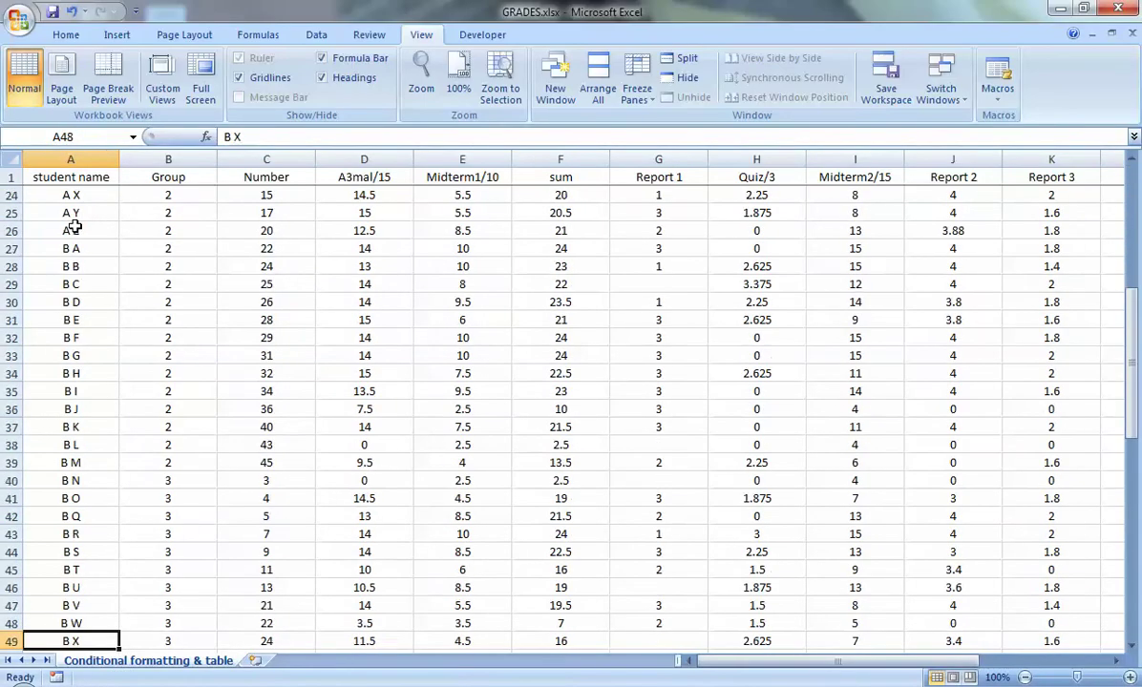
key("Up")
key("Up")
key("Up")
key("Up")
key("Up")
key("Up")
key("Up")
key("Up")
key("Up")
key("Up")
key("Up")
key("Up")
key("Up")
key("Up")
key("Up")
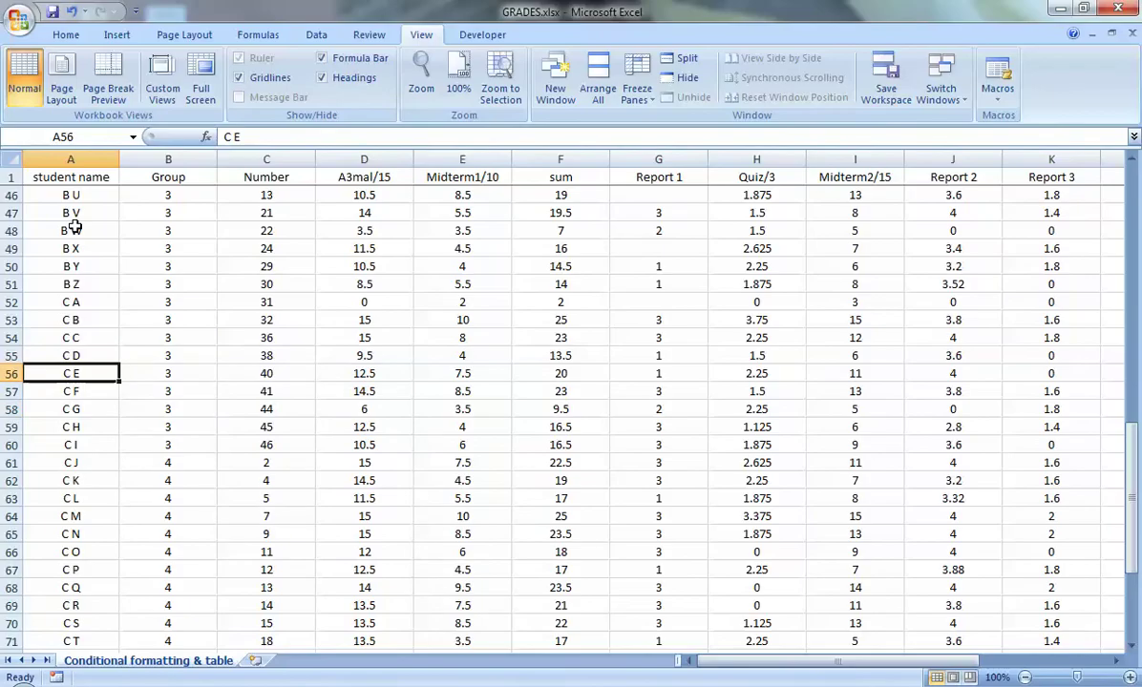
Look across row 56 to the outer columns and back to Report 3 to check whether the student names stay in view
key("Right")
key("Right")
key("Right")
key("Right")
key("Right")
key("Right")
key("Right")
key("Right")
key("Right")
key("Right")
key("Right")
key("Right")
key("Left")
key("Left")
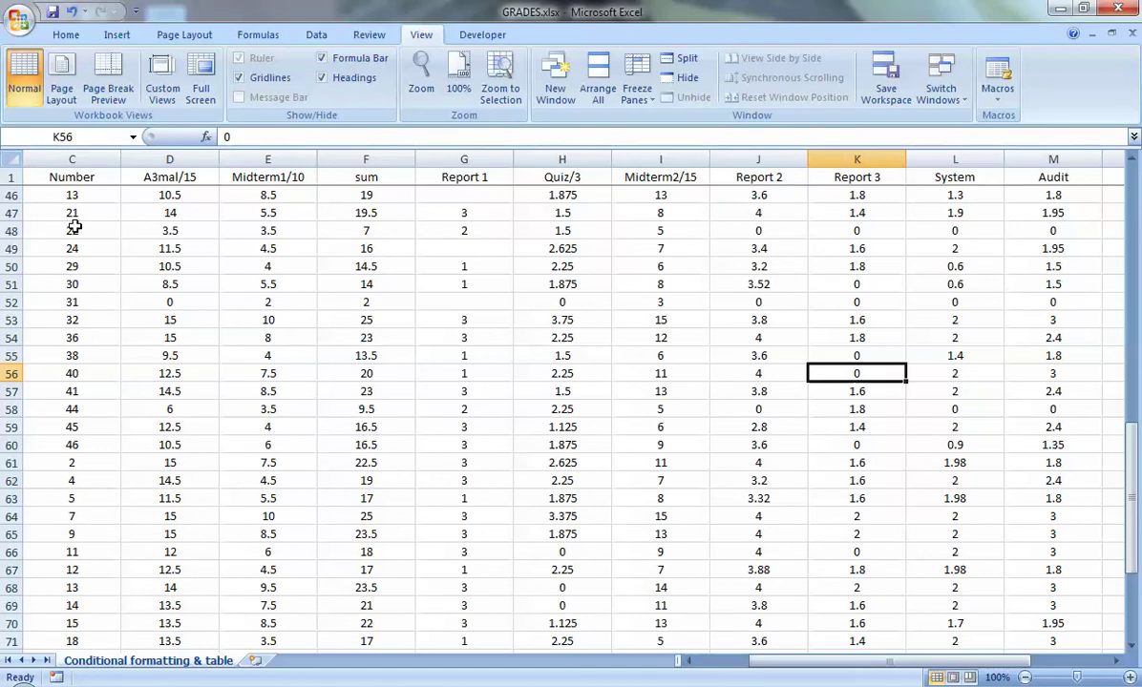
Try to freeze the first column while the sheet is scrolled to the Number column, and unfreeze the panes
left_click(636, 88)
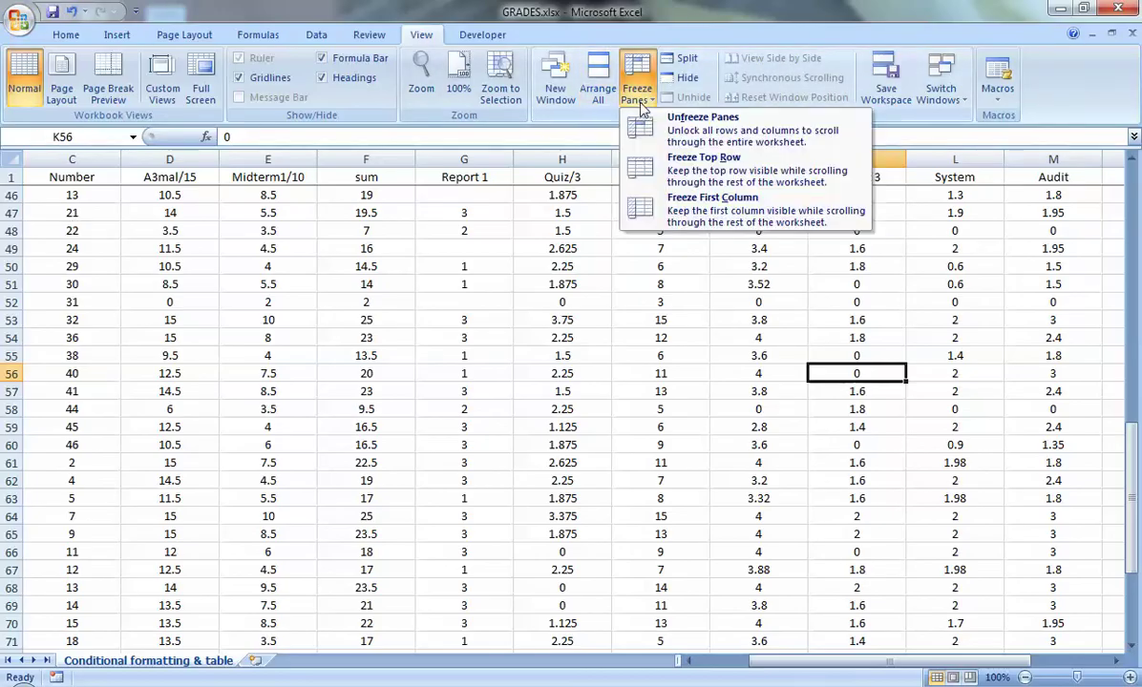
left_click(689, 221)
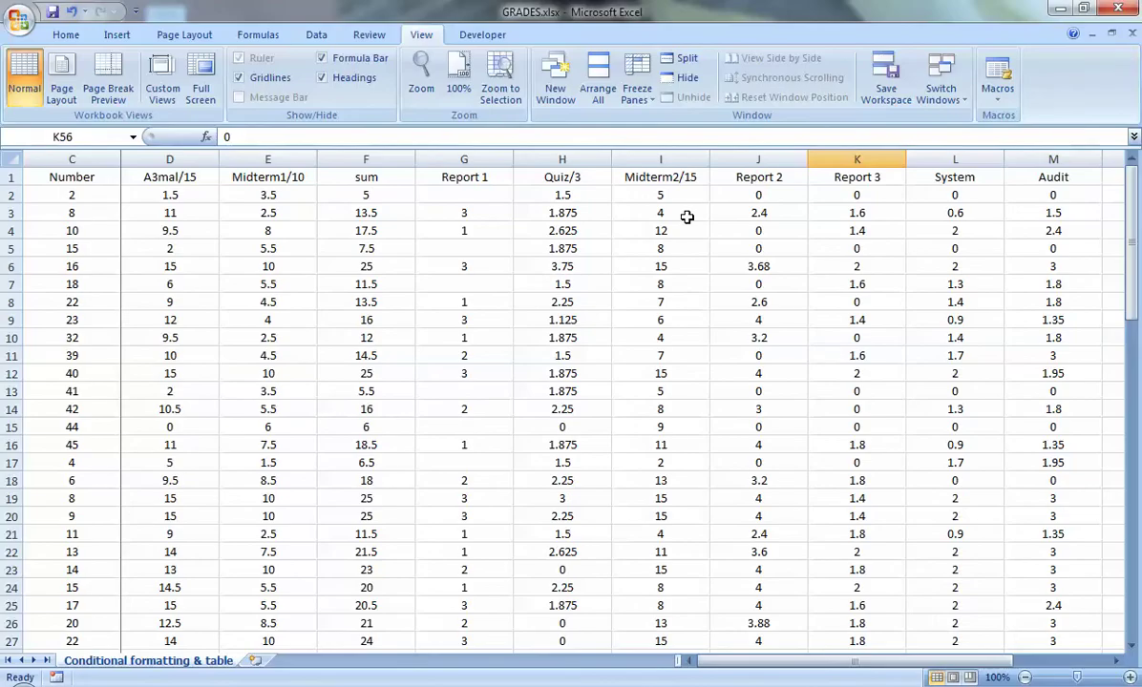
key("Home")
key("ctrl+Home")
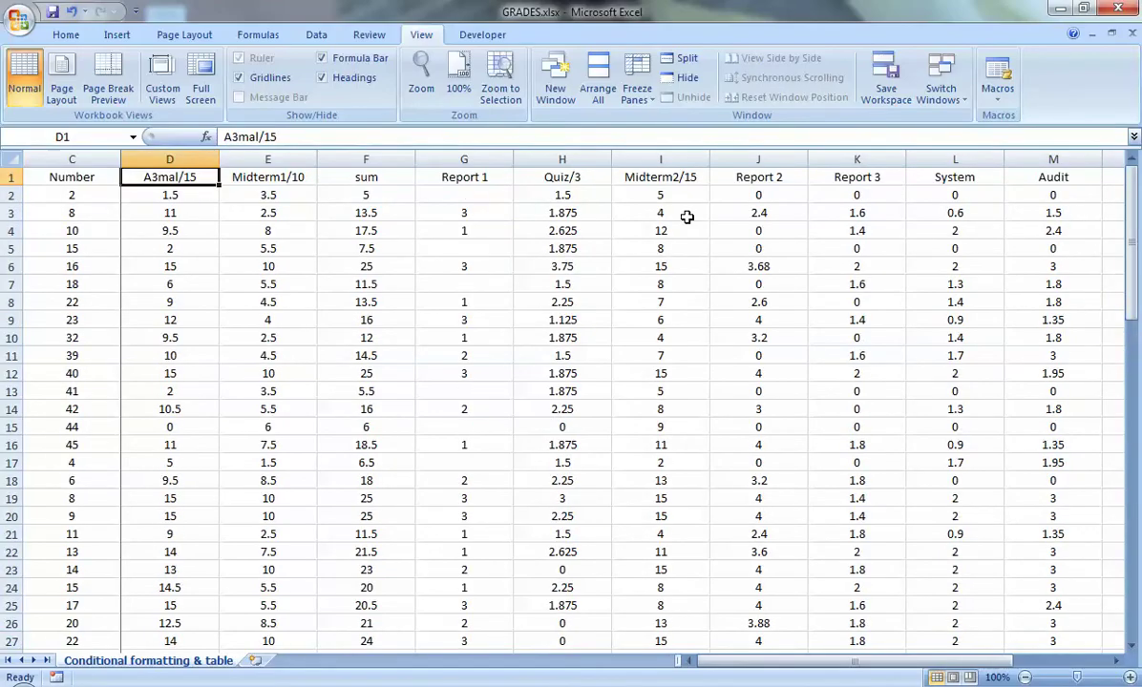
key("Left")
key("Left")
key("Left")
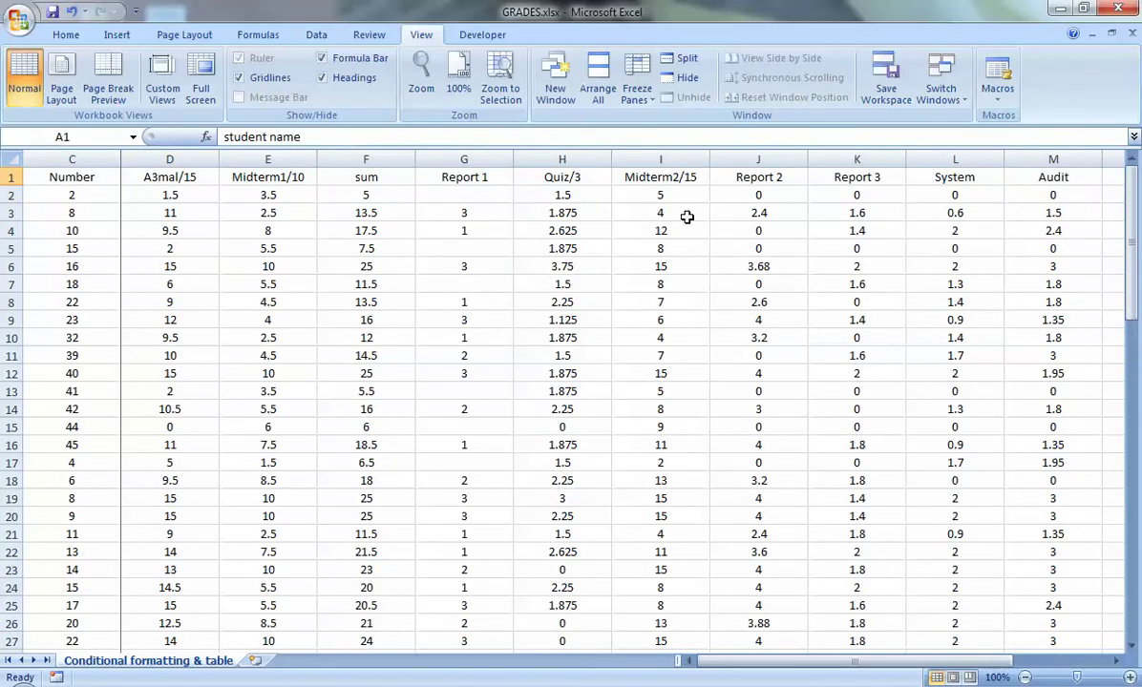
left_click(639, 90)
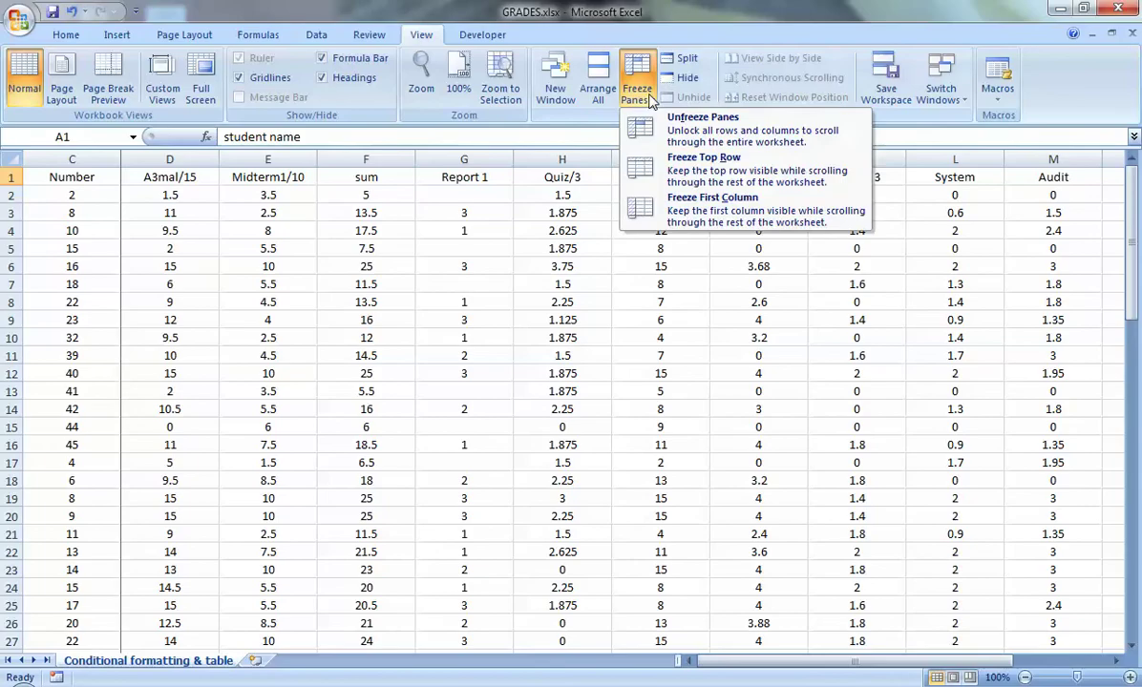
left_click(691, 131)
Bring the student name column back into view and freeze the first column of the grades sheet
left_click(488, 211)
key("Left")
key("Left")
key("Left")
key("Left")
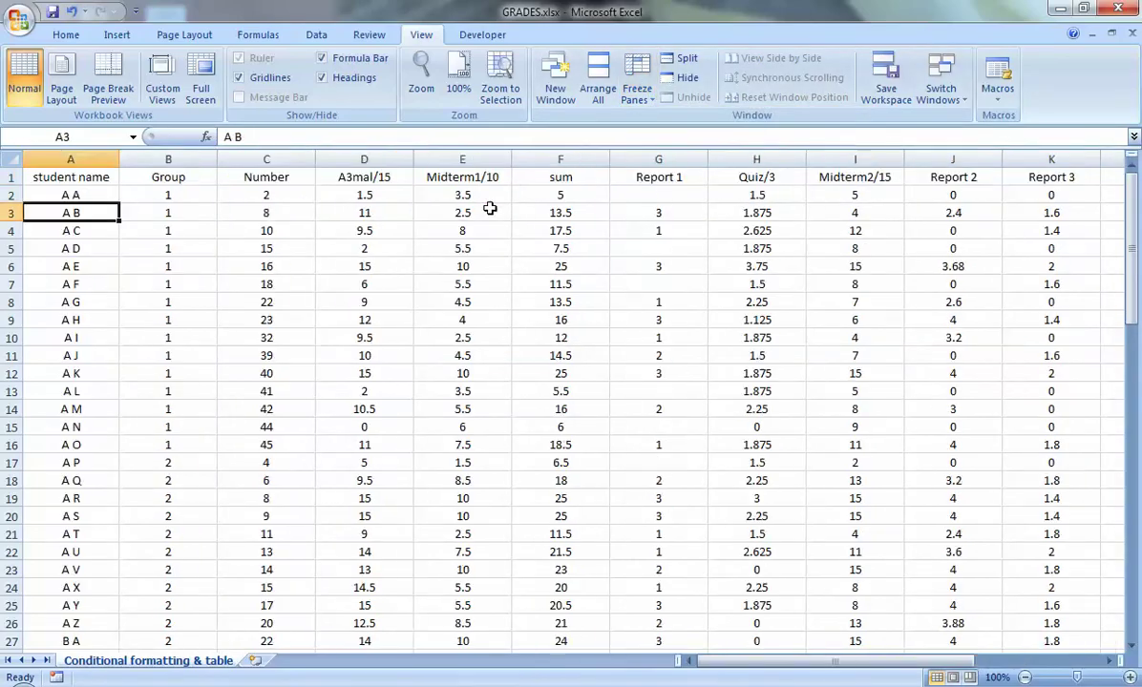
left_click(637, 86)
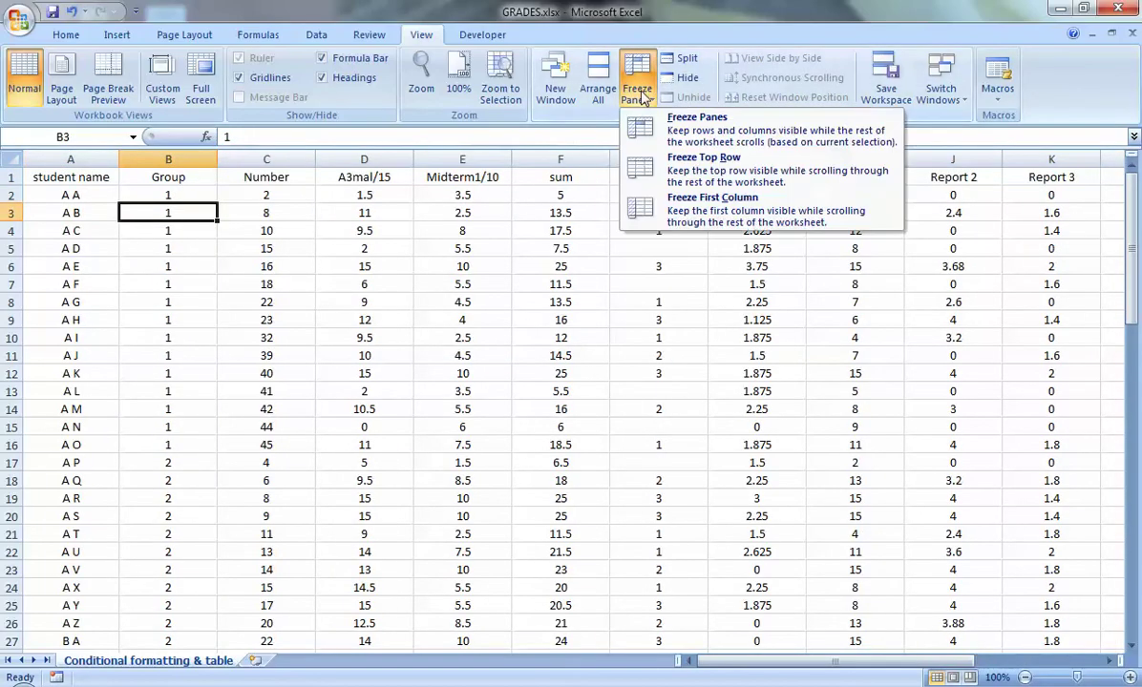
left_click(659, 206)
Look across row 3 past the Total column and back to Total to check the frozen student name column
key("Right")
key("Right")
key("Right")
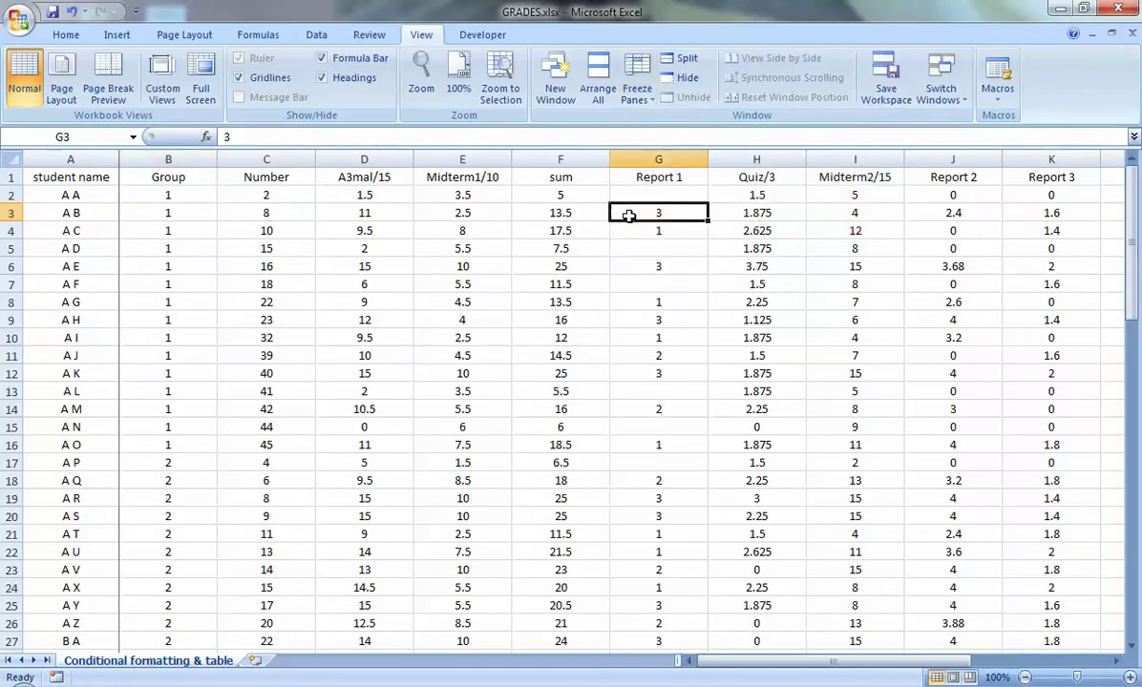
key("Right")
key("Right")
key("Right")
key("Right")
key("Right")
key("Right")
key("Right")
key("Right")
key("Right")
key("Right")
key("Right")
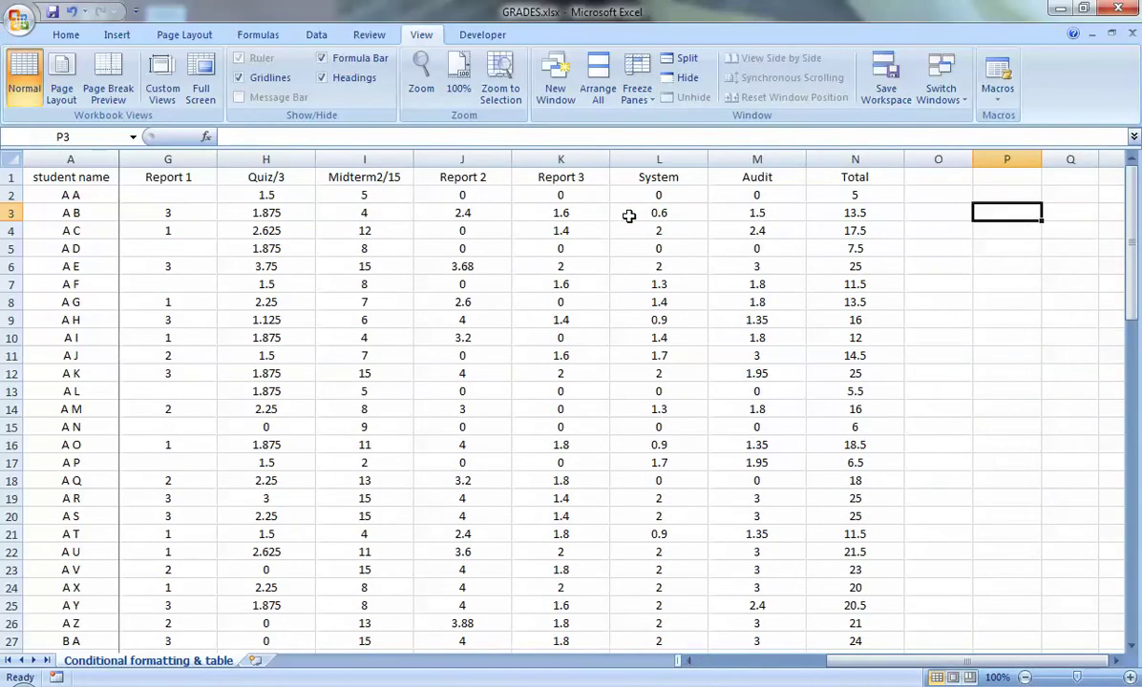
key("Left")
key("Left")
Look down the Total column to row 44 to check whether the column headings stay in view
key("Down")
key("Down")
key("Down")
key("Down")
key("Down")
key("Down")
key("Down")
key("Down")
key("Down")
key("Down")
key("Down")
key("Down")
key("Down")
key("Down")
key("Down")
key("Down")
key("Down")
key("Down")
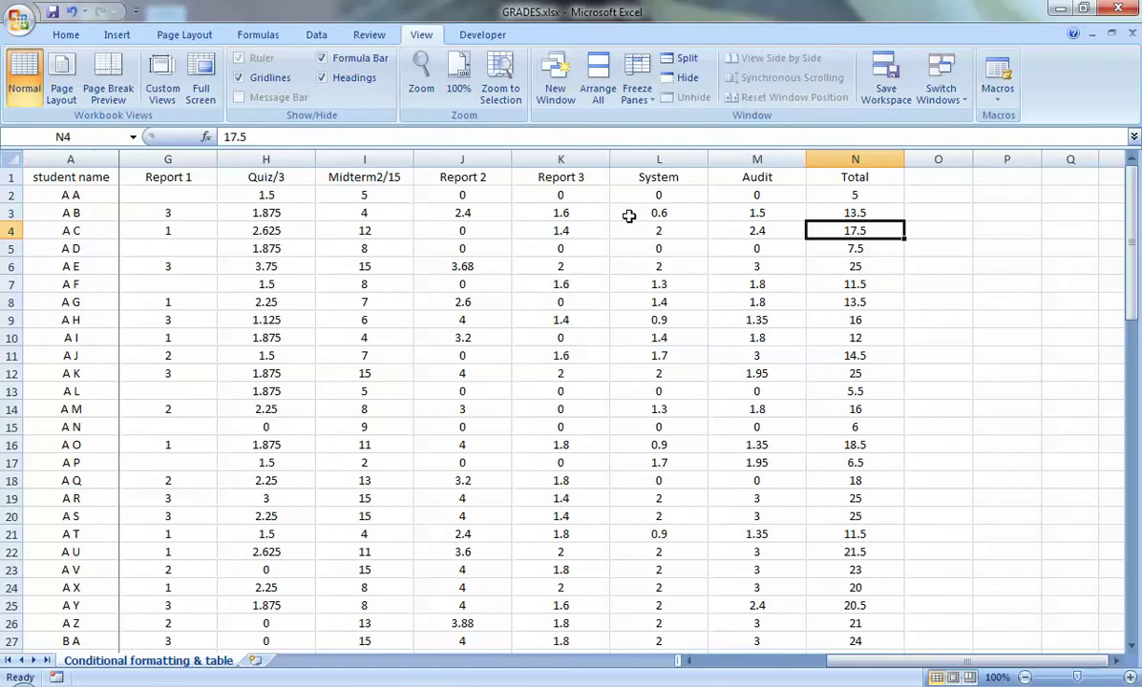
key("Down")
key("Down")
key("Down")
key("Down")
key("Down")
key("Down")
key("Down")
key("Down")
key("Down")
key("Down")
key("Down")
key("Down")
key("Down")
key("Down")
key("Down")
key("Down")
key("Down")
key("Down")
key("Down")
key("Down")
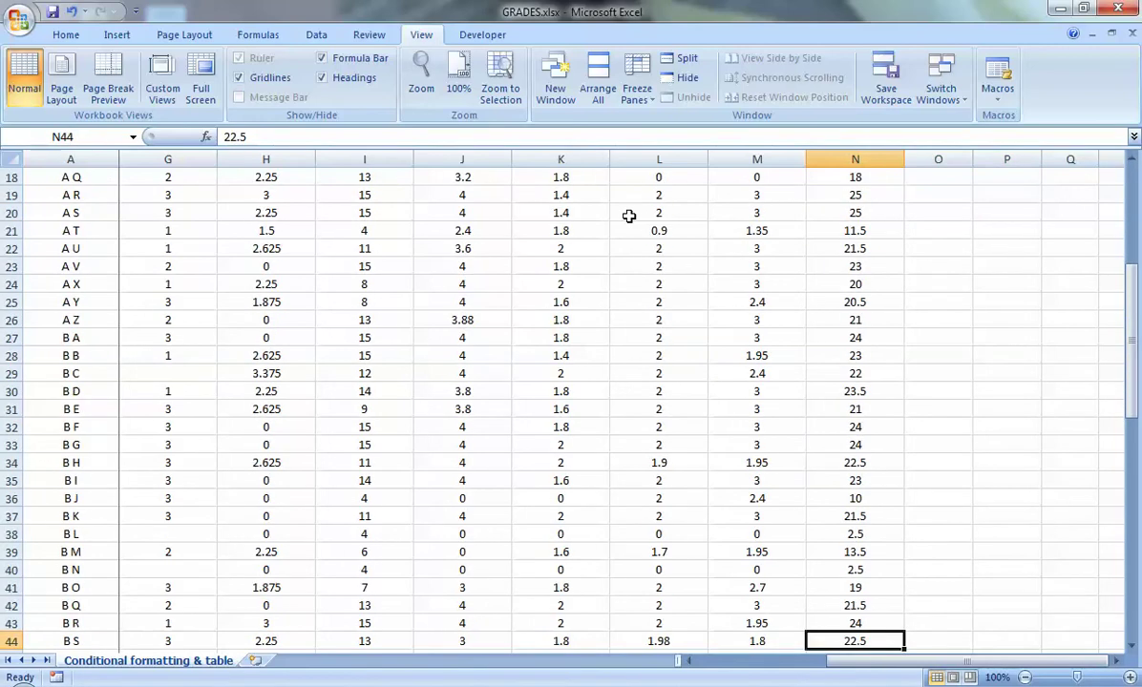
Look back up the Total column from row 44 to its heading in row 1
key("Up")
key("Up")
key("Up")
key("Up")
key("Up")
key("Up")
key("Up")
key("Up")
key("Up")
key("Up")
key("Up")
key("Up")
key("Up")
key("Up")
key("Up")
key("Up")
key("Up")
key("Up")
key("Up")
key("Up")
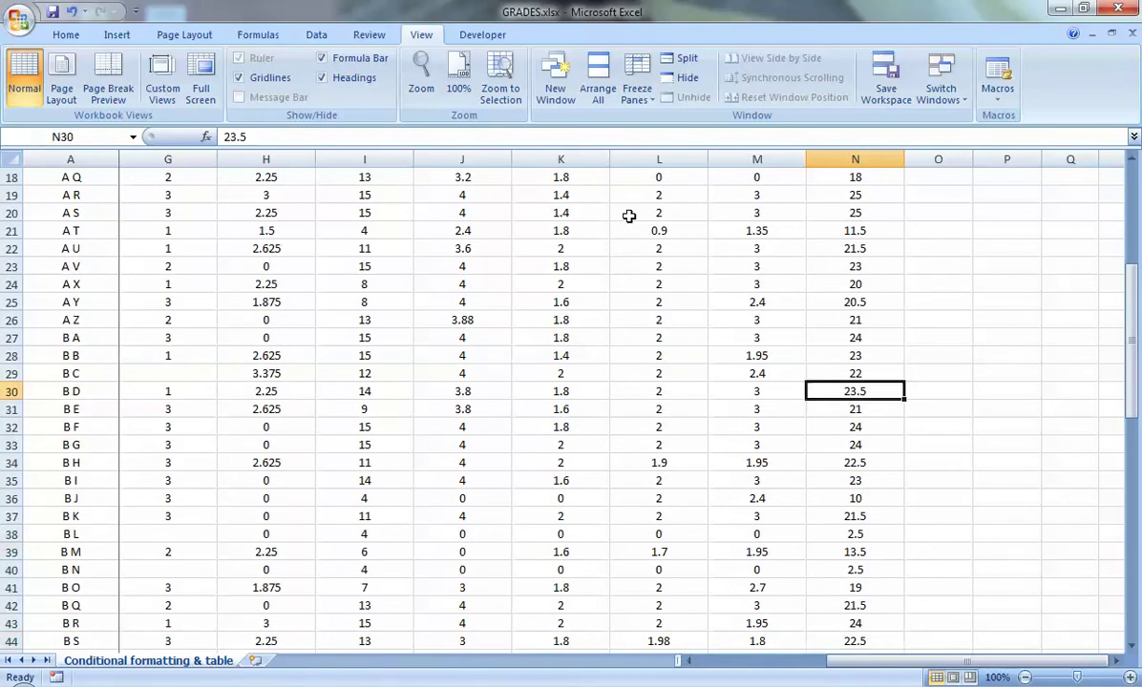
key("Up")
key("Up")
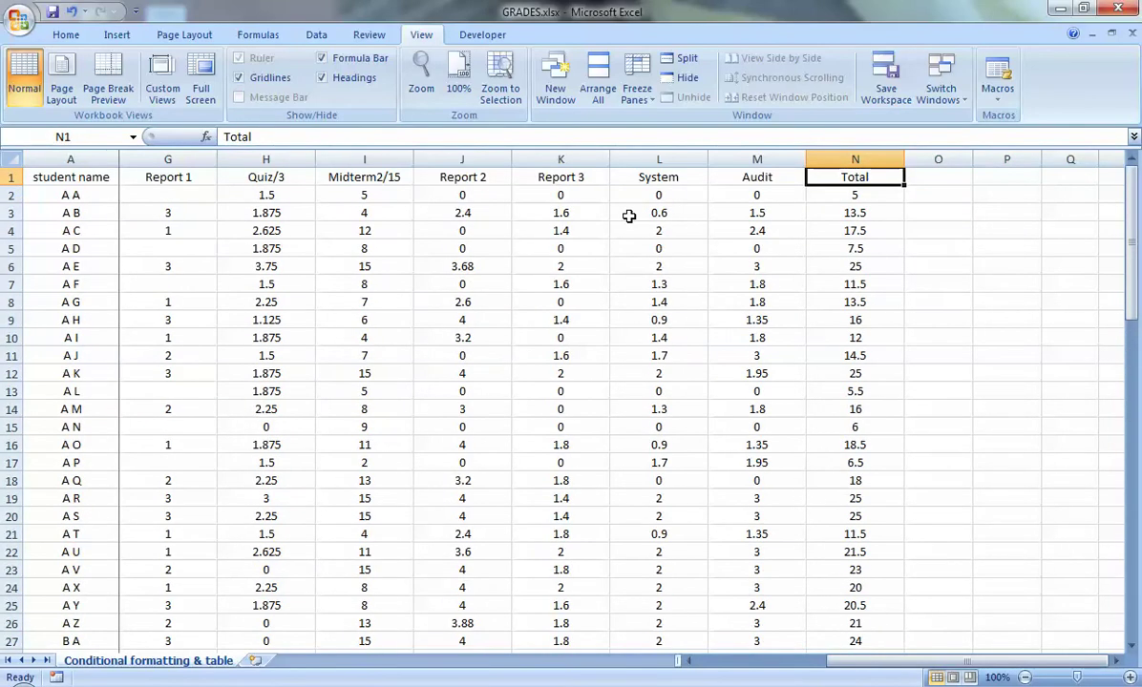
Return to cell B2, below the Group heading, and unfreeze the panes
key("Left")
key("Left")
key("Left")
key("Left")
key("Left")
key("Left")
key("Left")
key("Left")
key("Left")
key("Left")
key("Left")
key("Left")
key("Left")
key("Down")
key("Right")
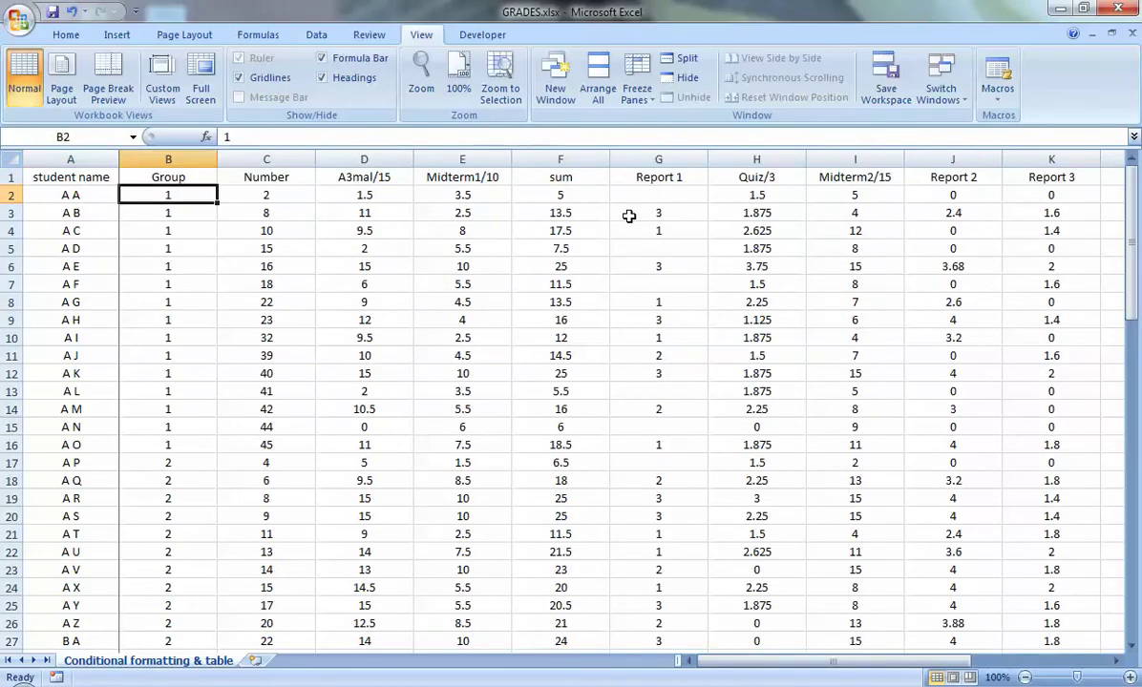
left_click(635, 95)
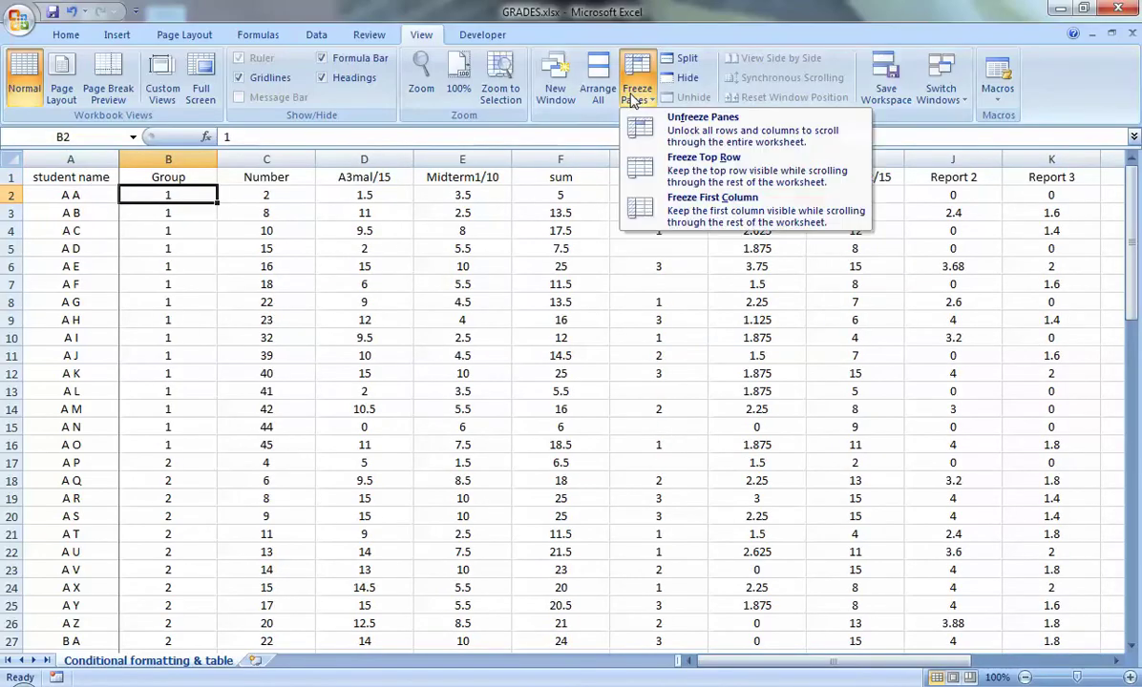
left_click(668, 122)
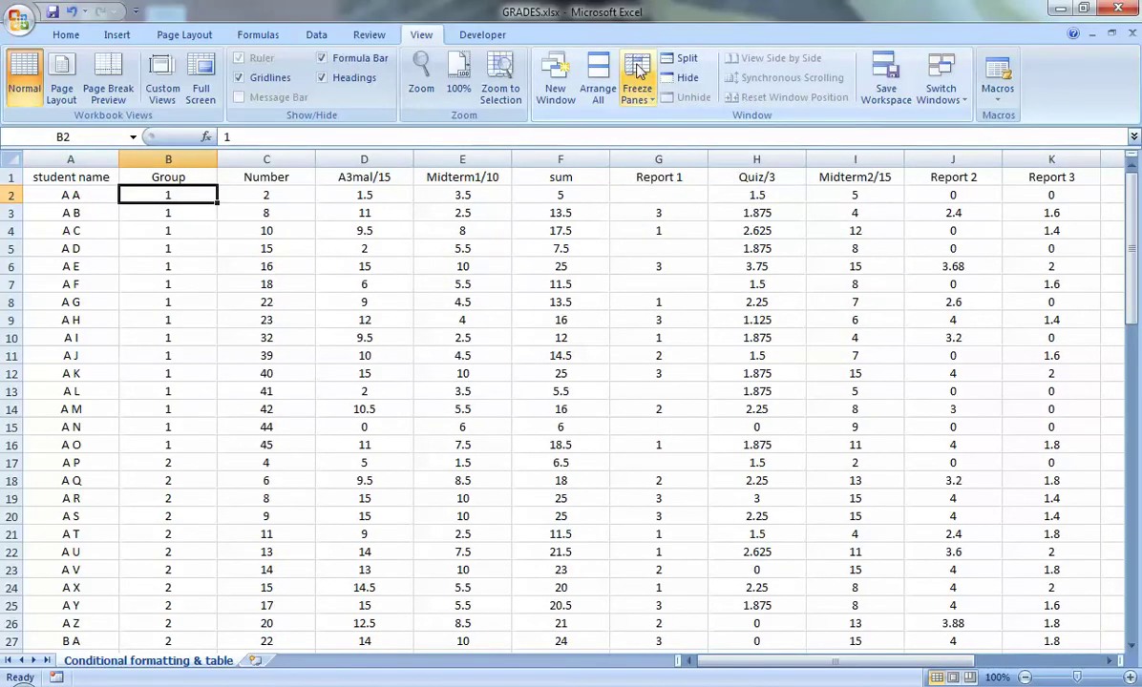
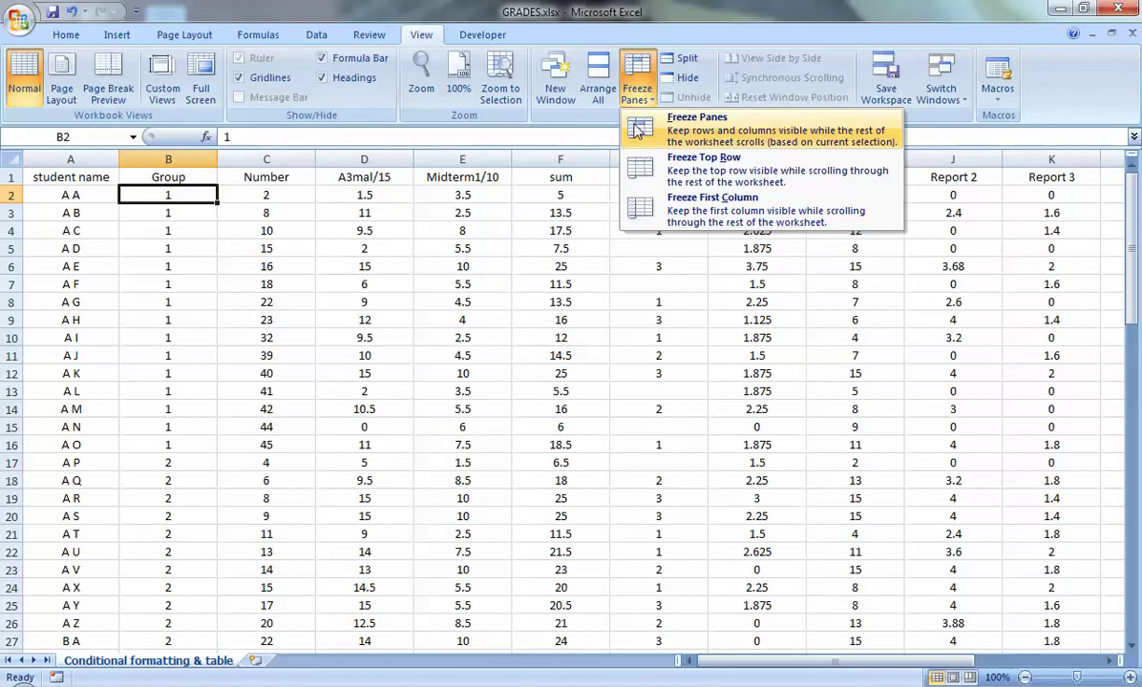
Freeze both the heading row and the student name column by applying Freeze Panes at cell B2
left_click(182, 195)
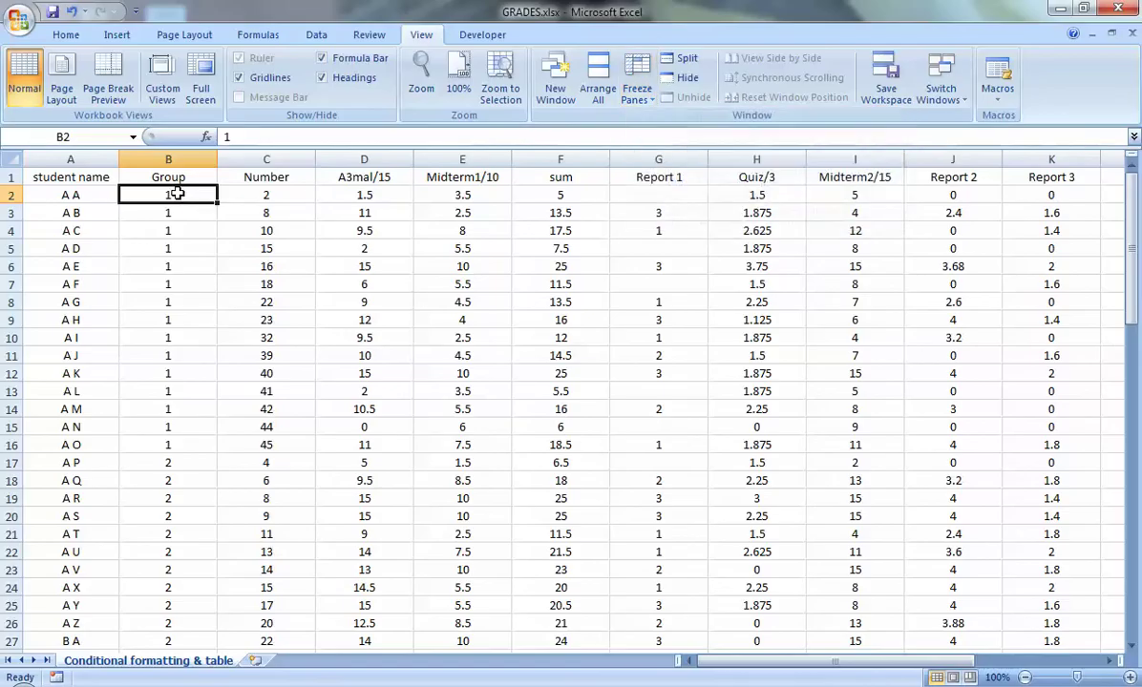
left_click(634, 91)
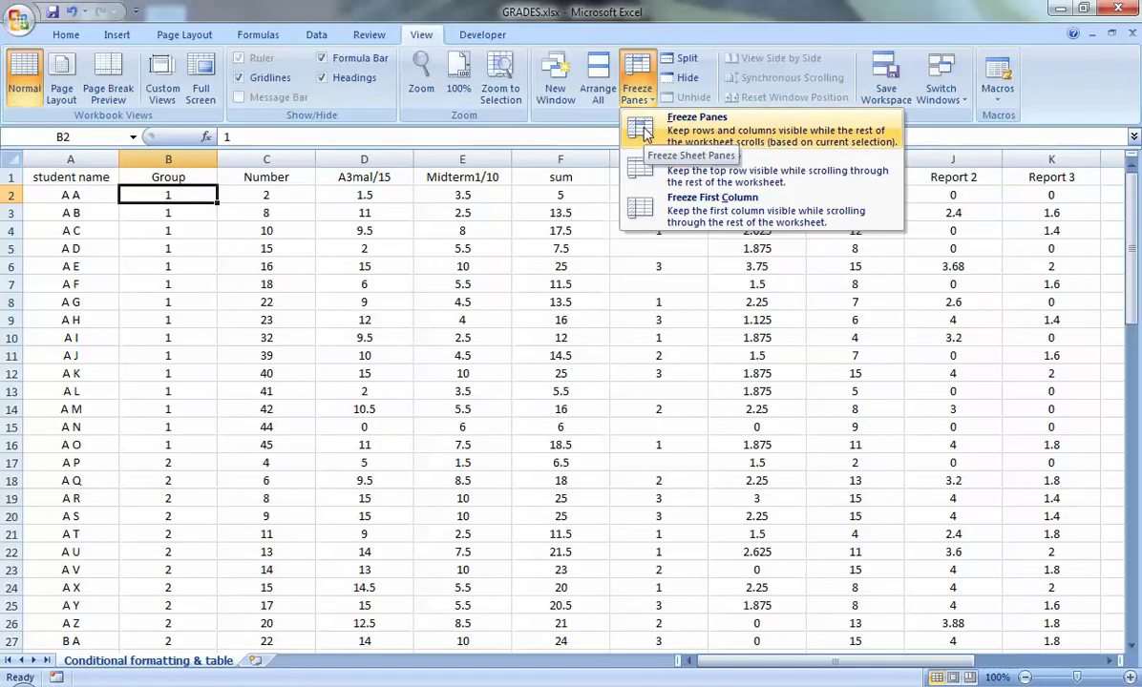
left_click(153, 191)
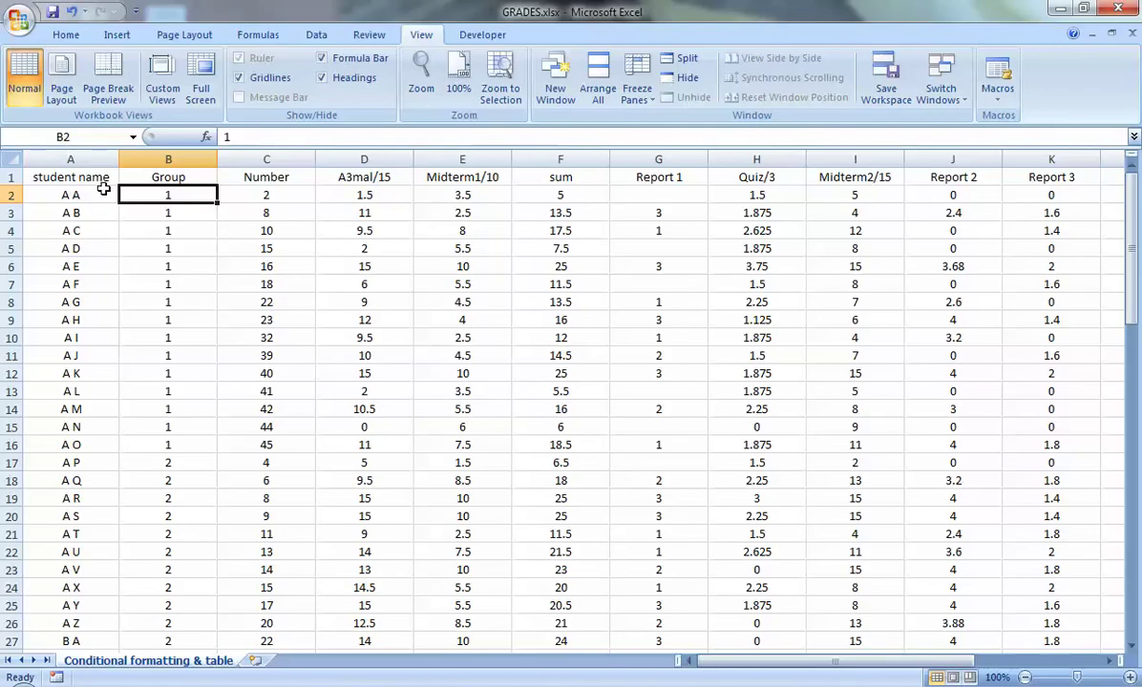
left_click(657, 95)
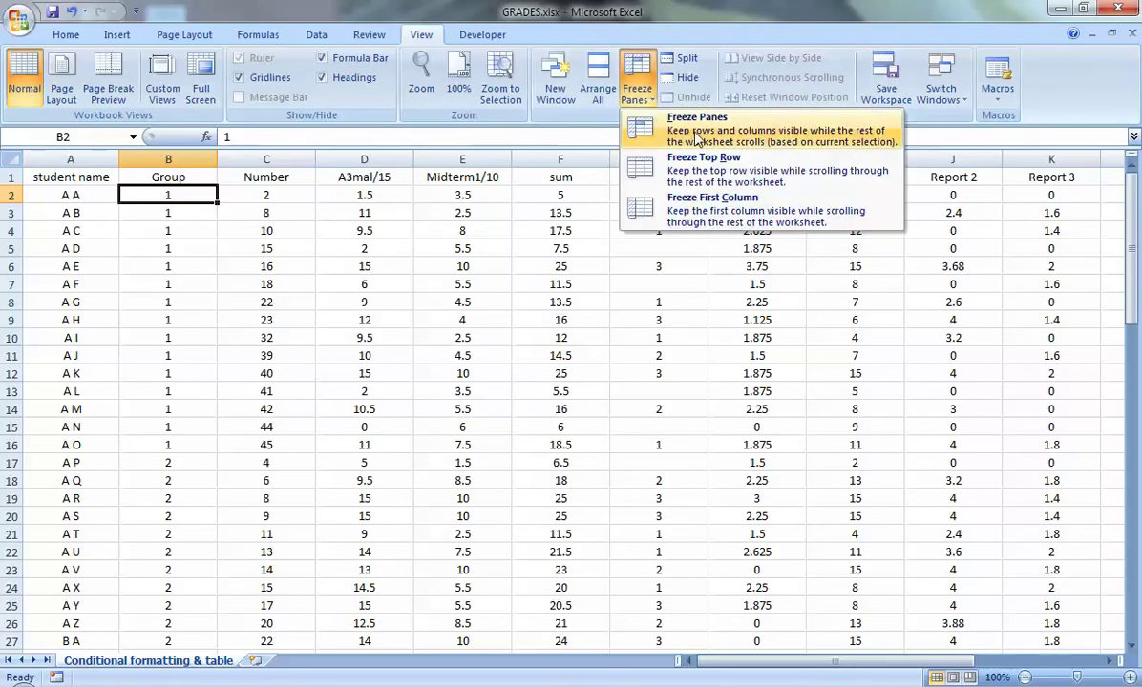
left_click(668, 129)
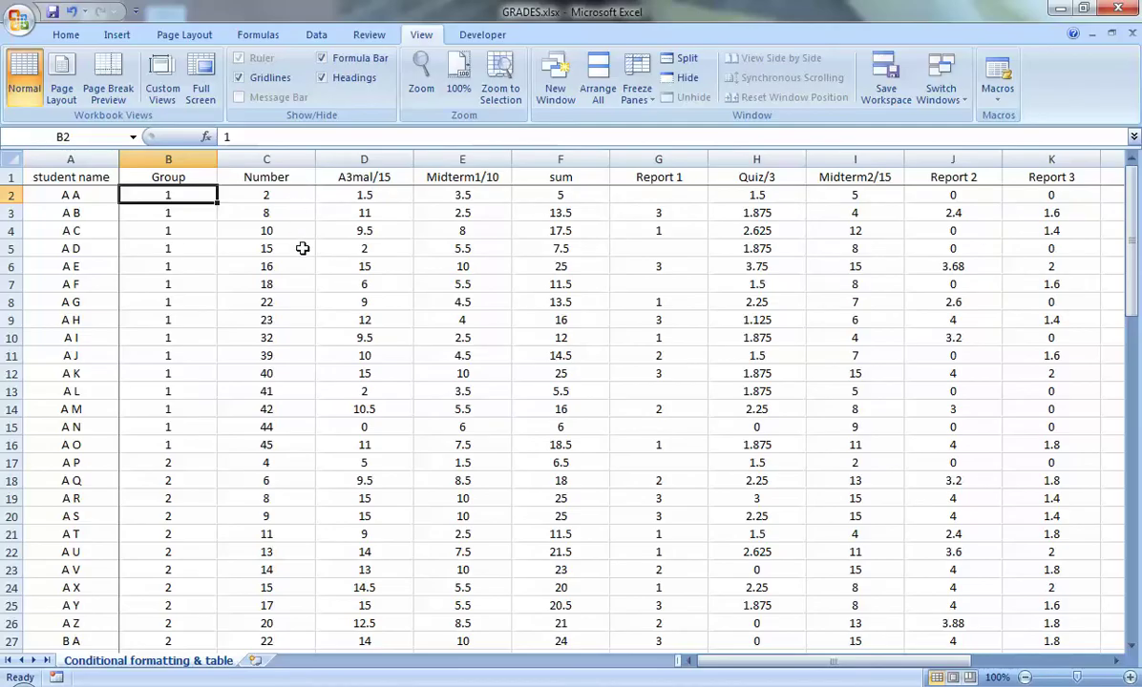
Look down the student list to row 56 to check whether the heading row stays in view
key("Down")
key("Down")
key("Down")
key("Down")
key("Down")
key("Down")
key("Down")
key("Down")
key("Down")
key("Down")
key("Down")
key("Down")
key("Down")
key("Down")
key("Down")
key("Left")
key("Down")
key("Down")
key("Down")
key("Down")
key("Down")
key("Down")
key("Down")
key("Down")
key("Down")
key("Down")
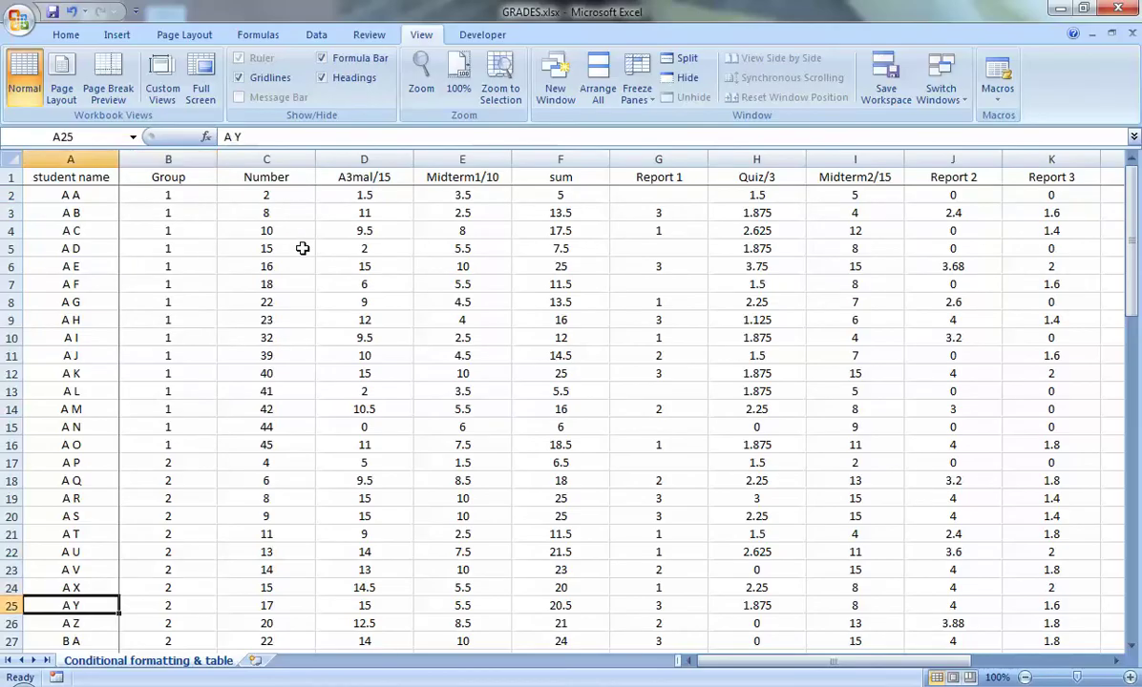
key("Down")
key("Down")
key("Down")
key("Down")
key("Down")
key("Down")
key("Down")
key("Down")
key("Down")
key("Down")
key("Down")
key("Down")
key("Down")
key("Down")
key("Down")
key("Down")
key("Down")
key("Down")
key("Down")
key("Down")
key("Up")
key("Up")
key("Up")
key("Up")
key("Up")
key("Up")
Look across row 56 to the Total column and back to Report 2 to check the headings and student names together
key("Right")
key("Right")
key("Right")
key("Right")
key("Right")
key("Right")
key("Right")
key("Right")
key("Right")
key("Right")
key("Right")
key("Right")
key("Right")
key("Right")
key("Right")
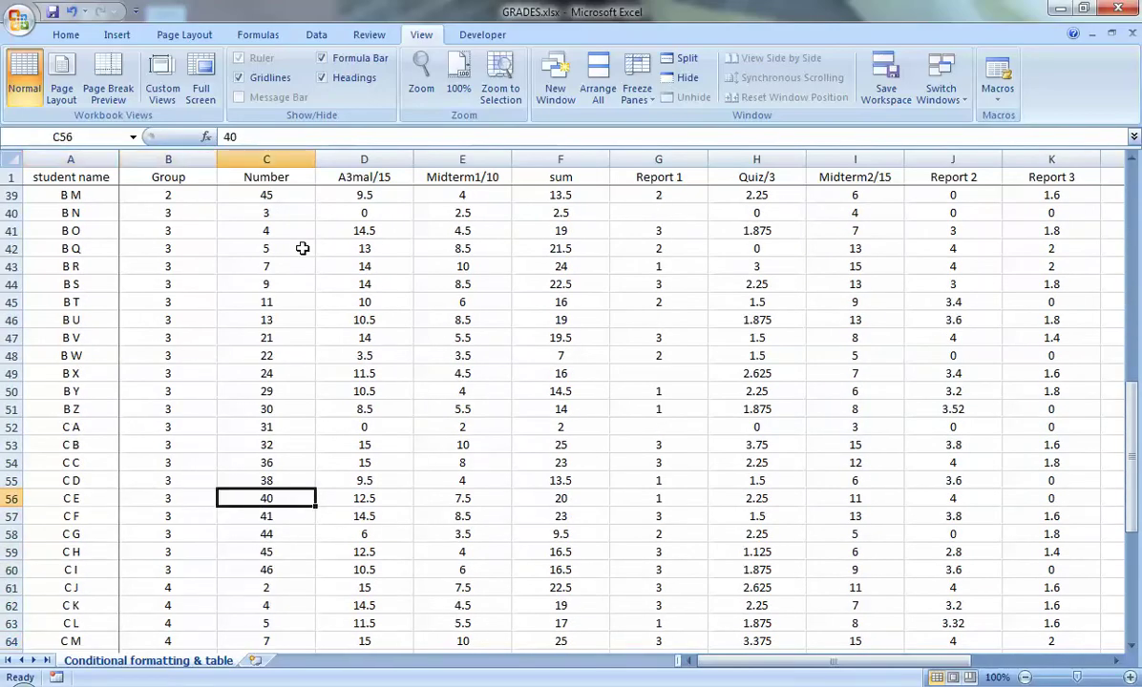
key("Left")
key("Left")
key("Left")
key("Left")
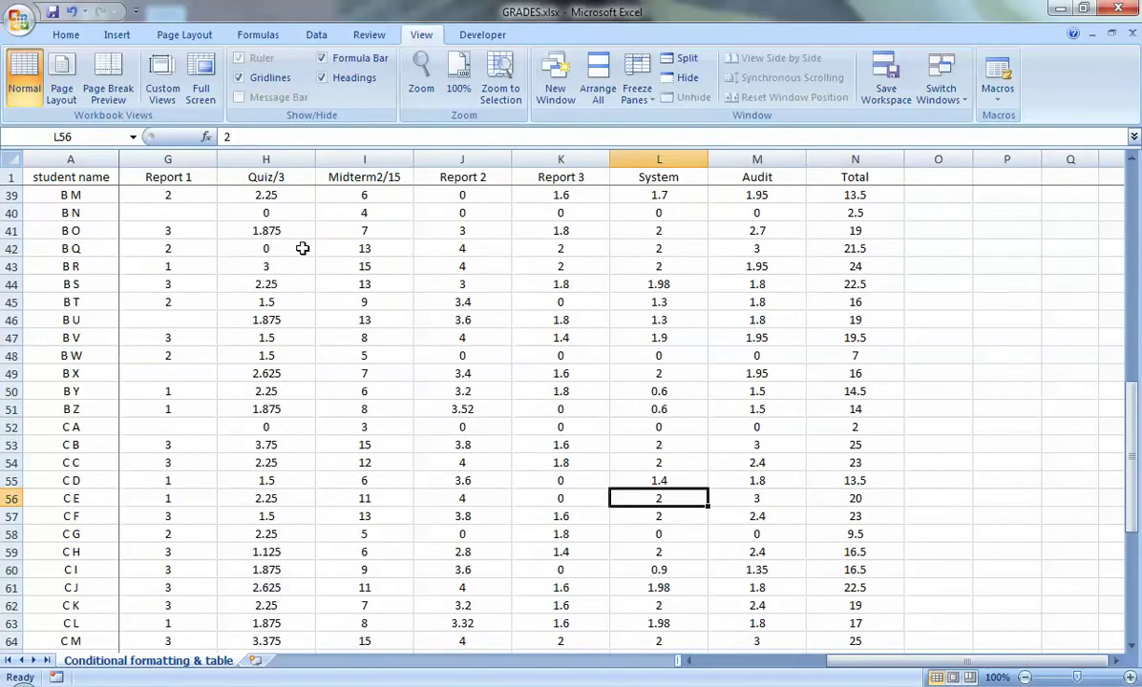
key("Left")
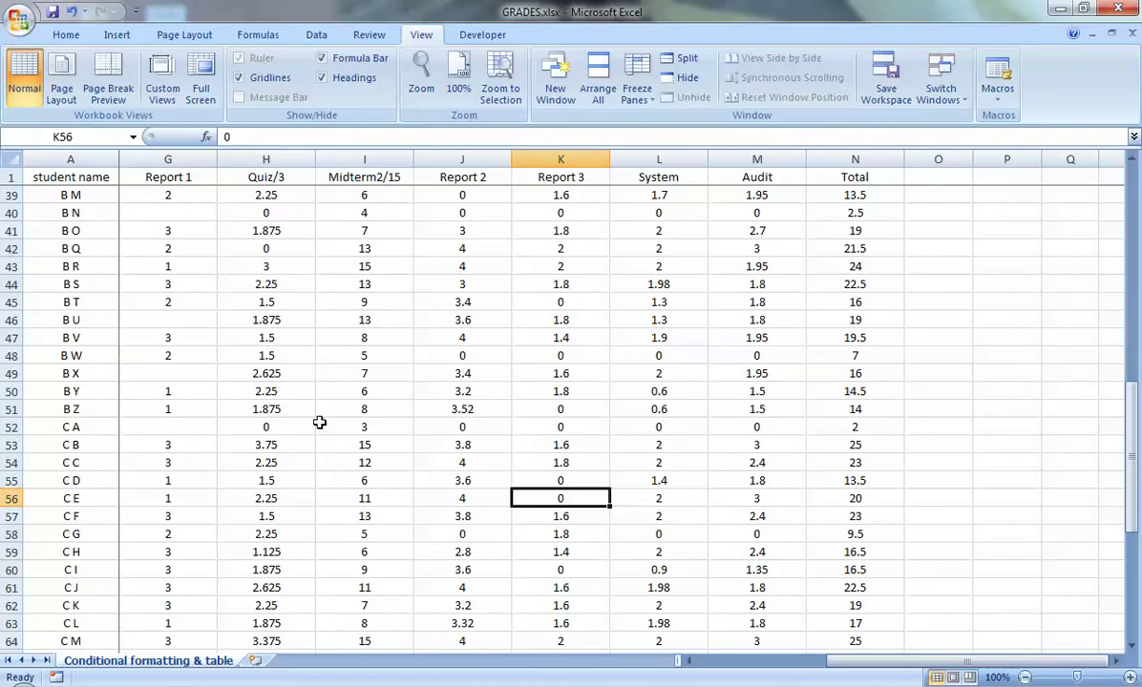
key("Left")
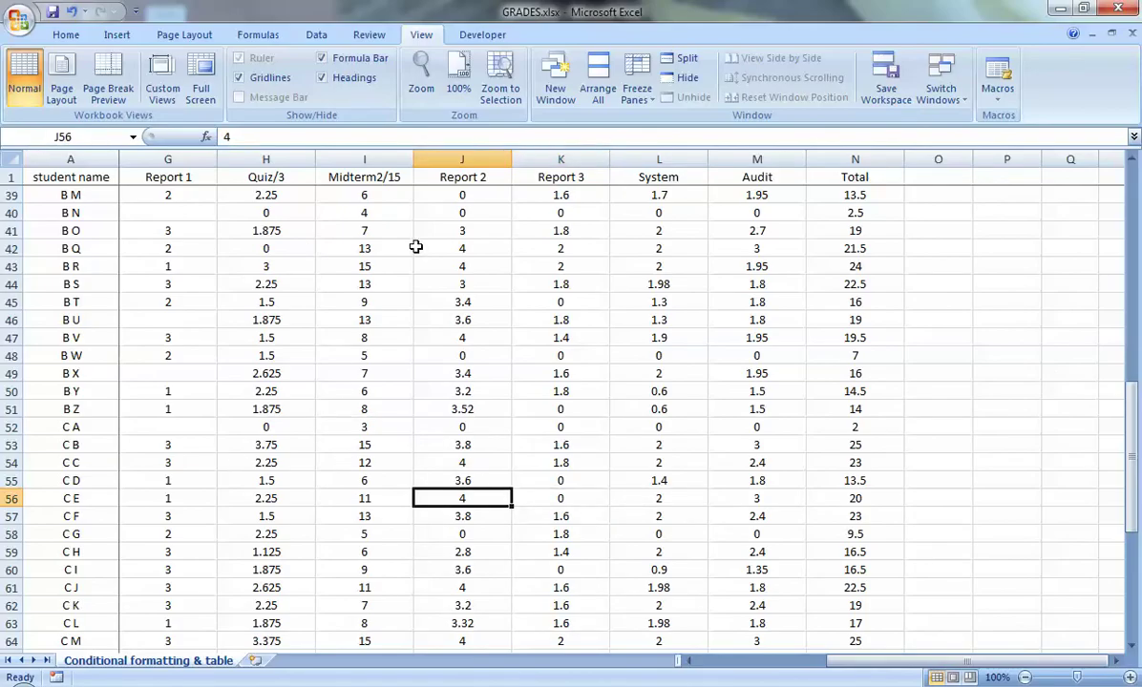
left_click(69, 321)
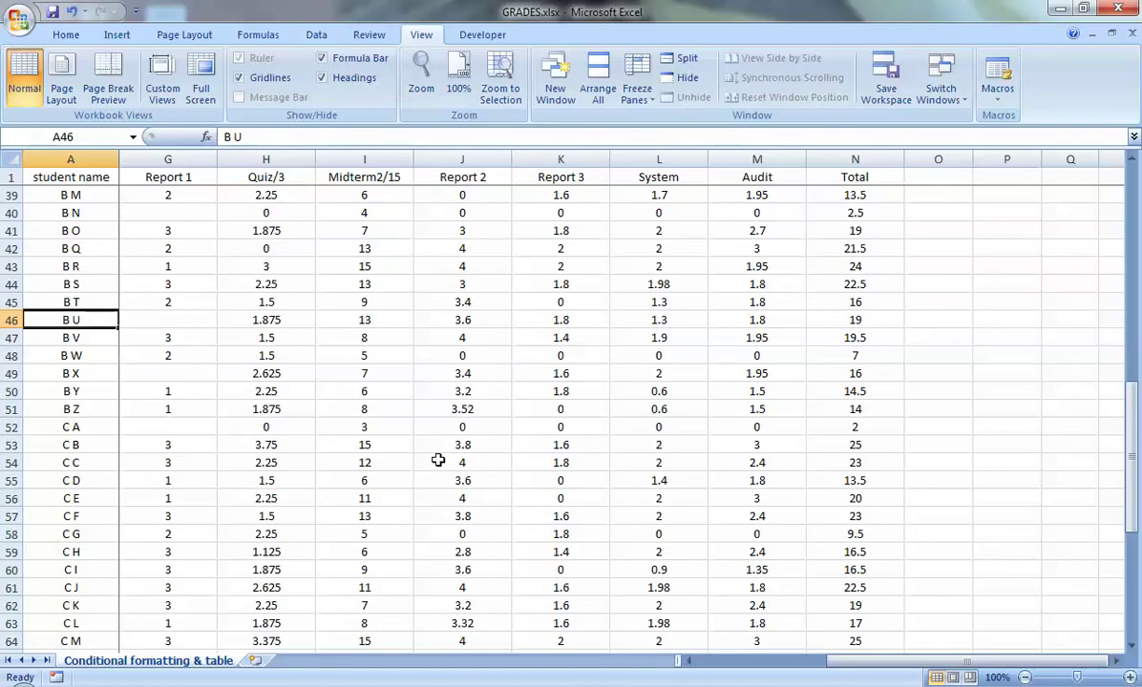
left_click(466, 481)
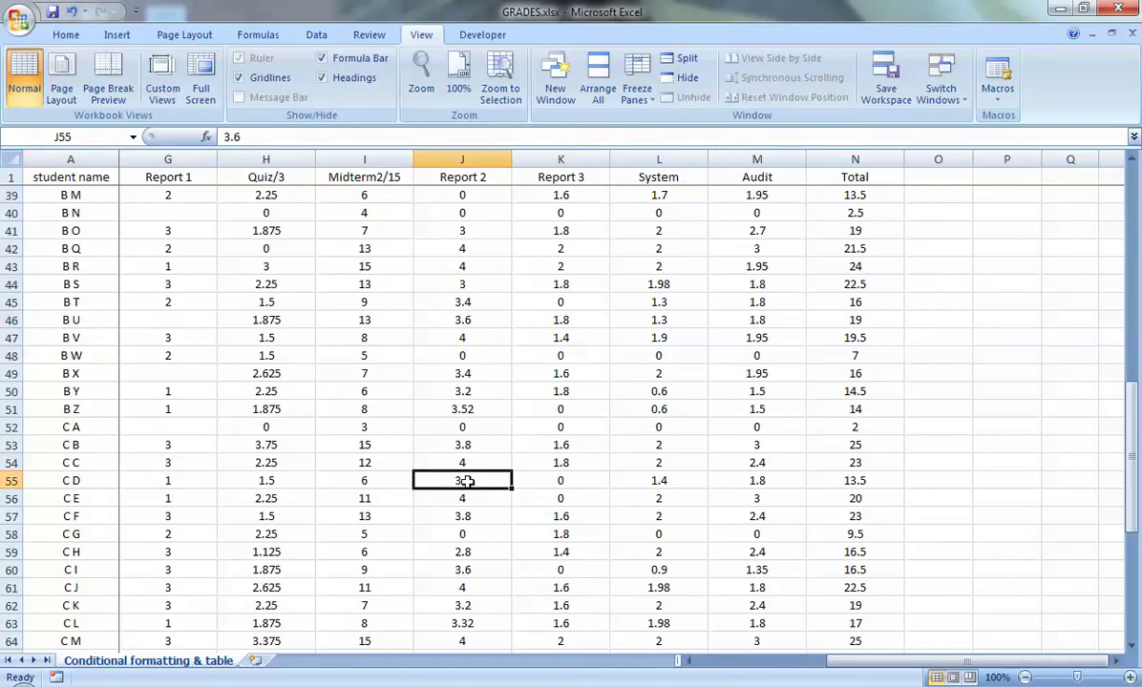
Go back to the start of the grades data and select cell N5 in the Total column
key("ctrl+Home")
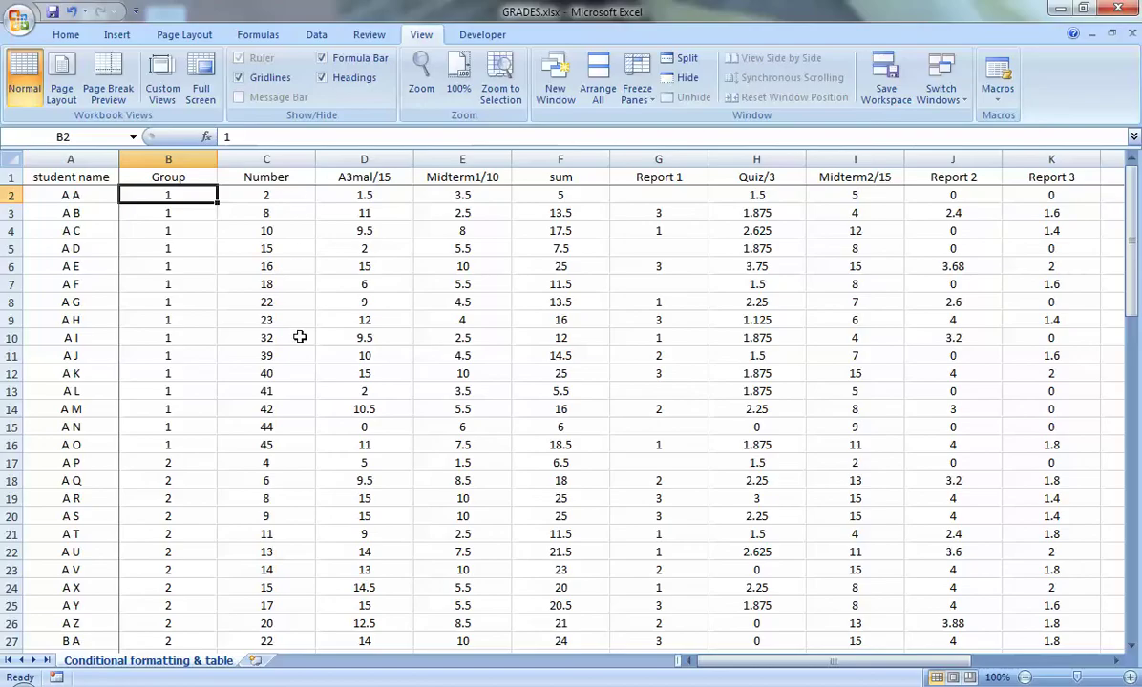
left_click(500, 303)
key("Right")
key("Right")
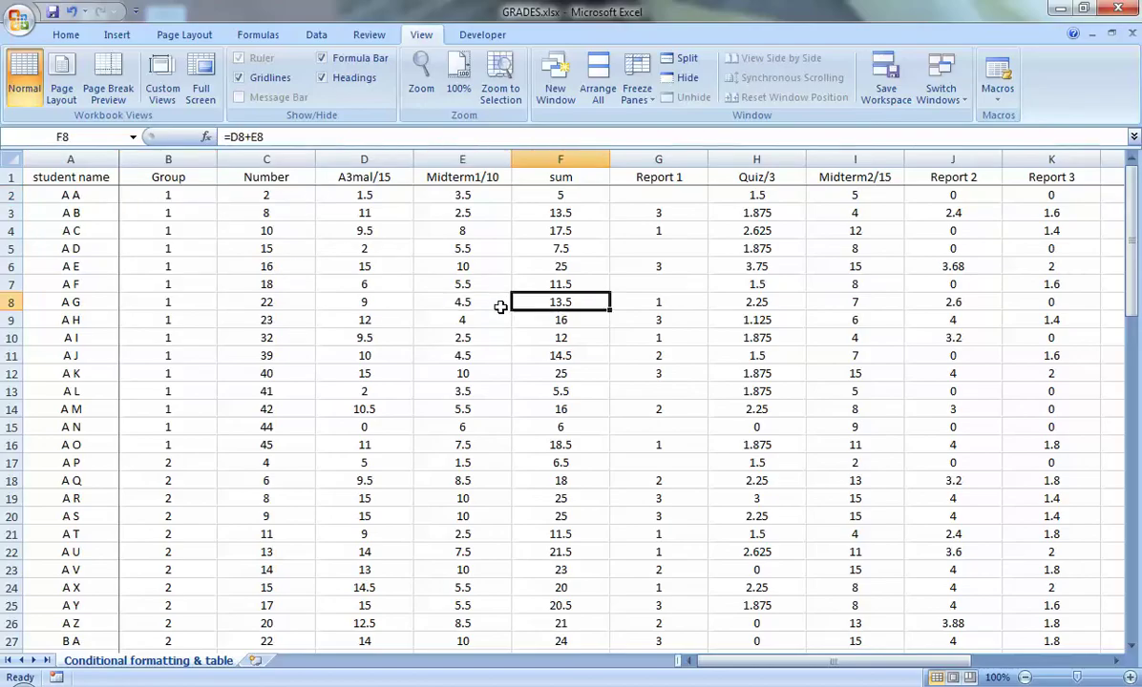
key("Right")
key("Right")
key("Right")
key("Right")
key("Right")
key("Right")
key("Right")
key("Right")
key("Left")
key("Up")
key("Up")
key("Up")
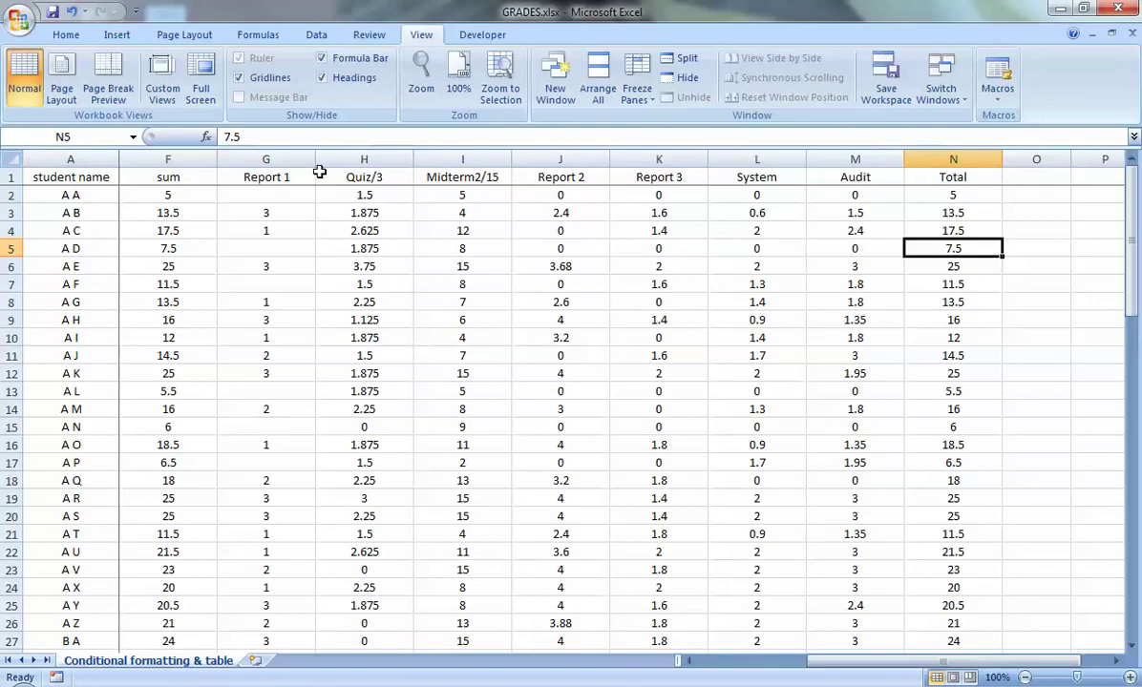
Sort the student records by the values in the Total column, from Largest to Smallest
left_click(316, 38)
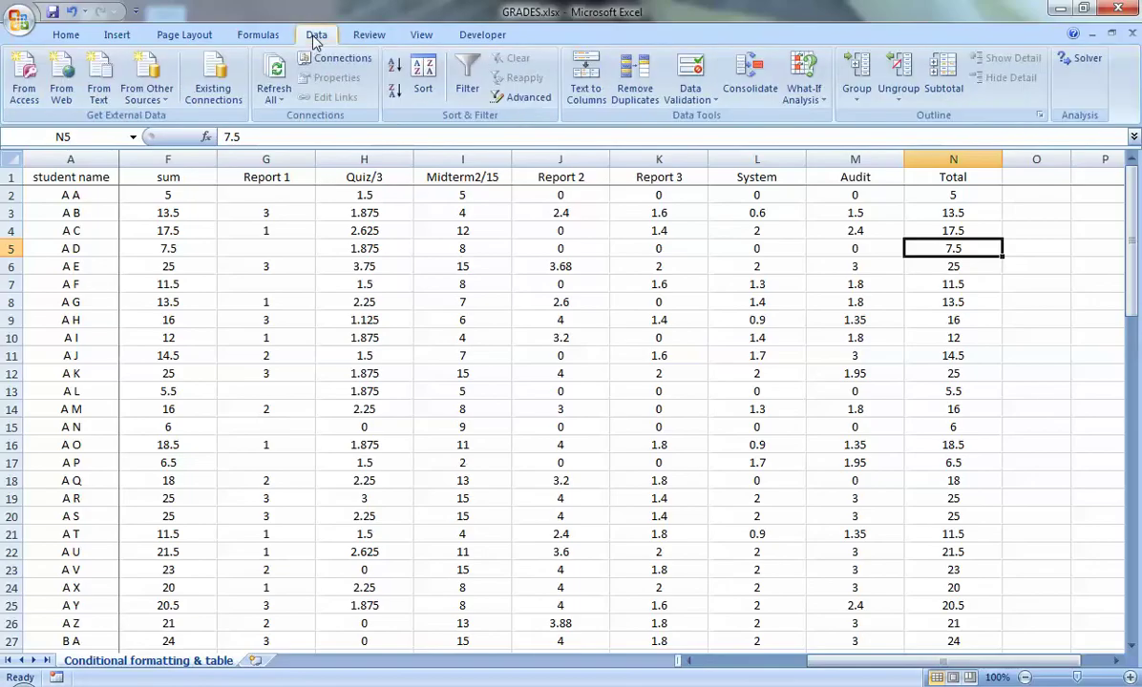
left_click(427, 80)
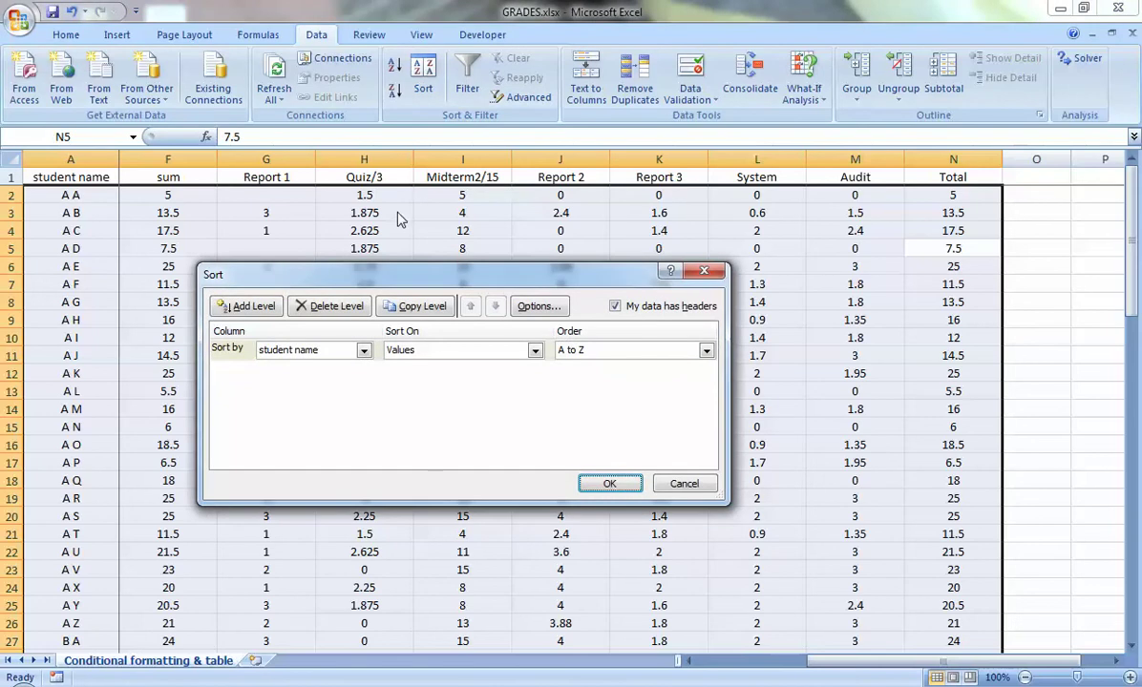
left_click(363, 351)
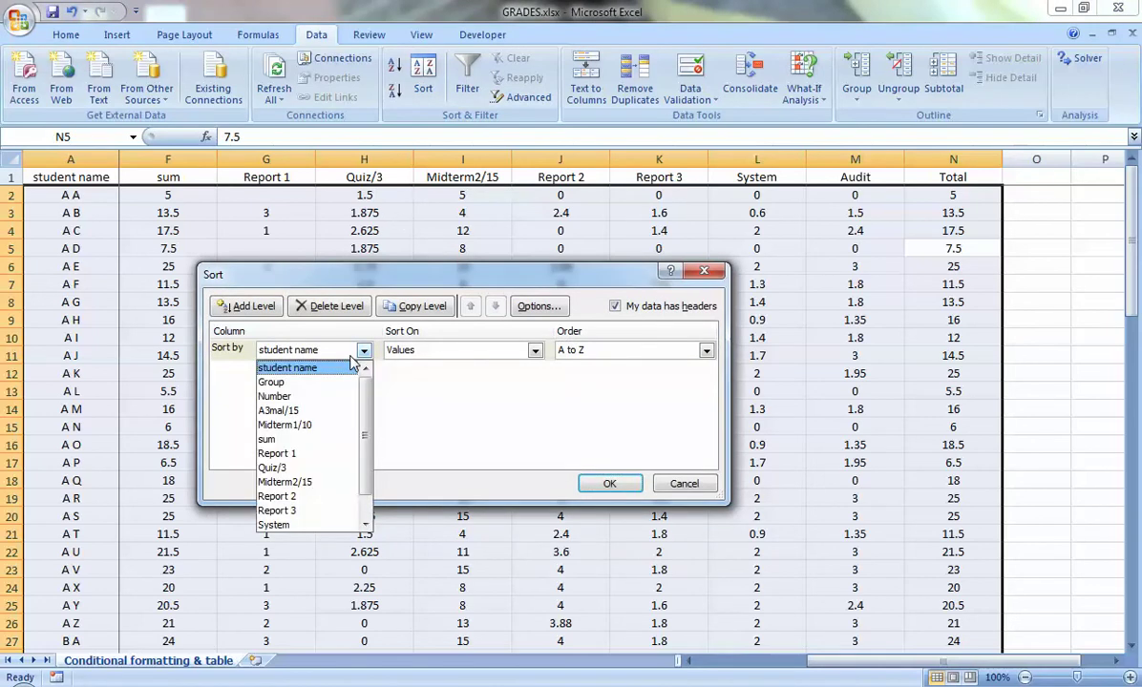
left_click_drag(365, 438, 367, 491)
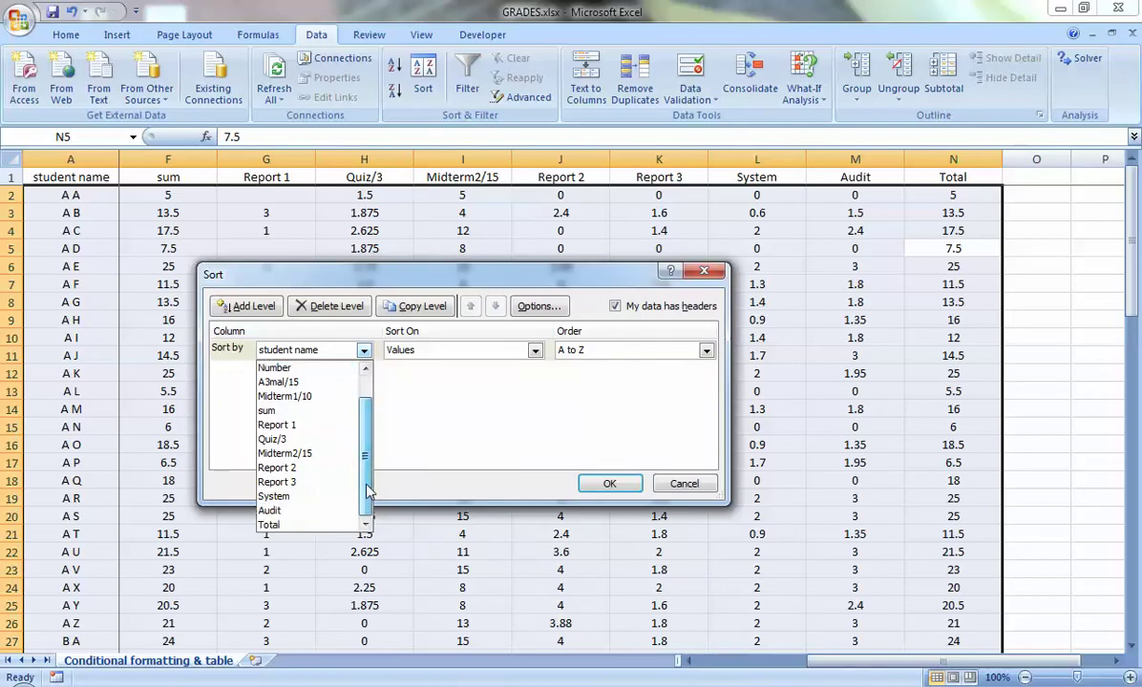
left_click(323, 525)
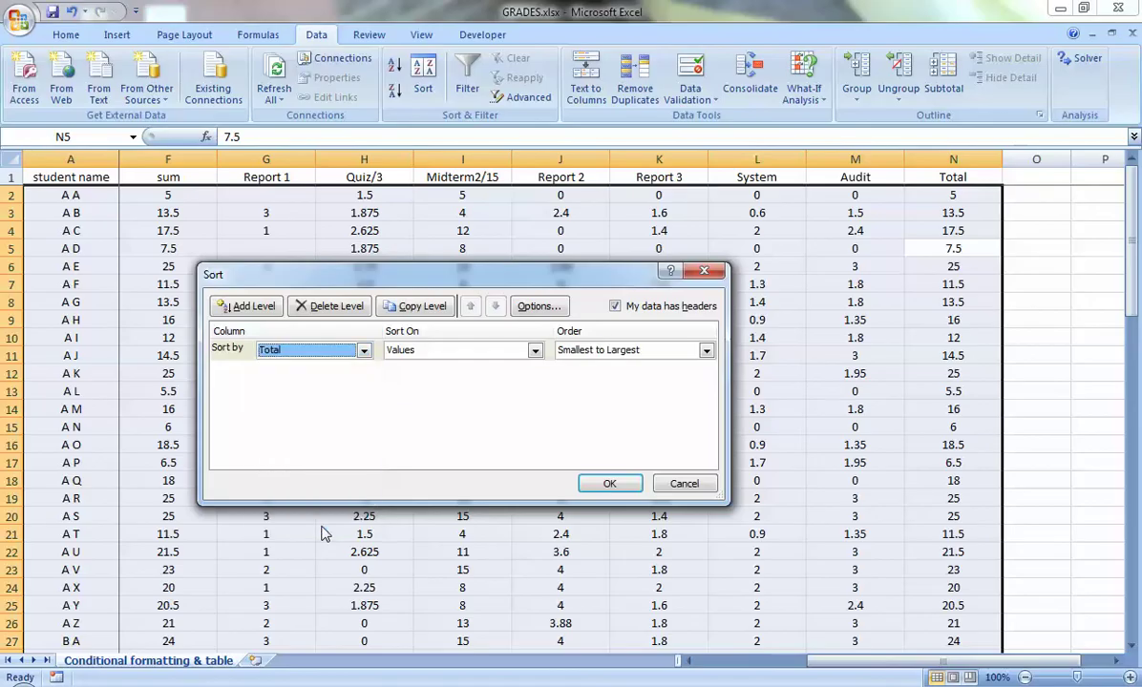
left_click(454, 351)
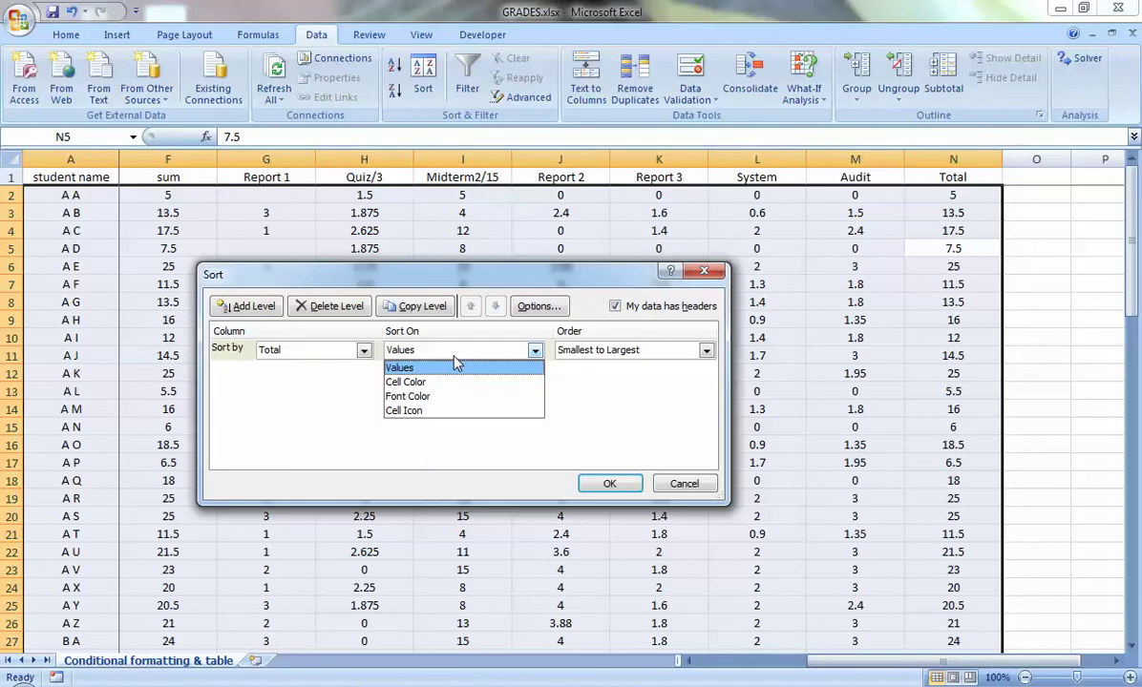
left_click(454, 370)
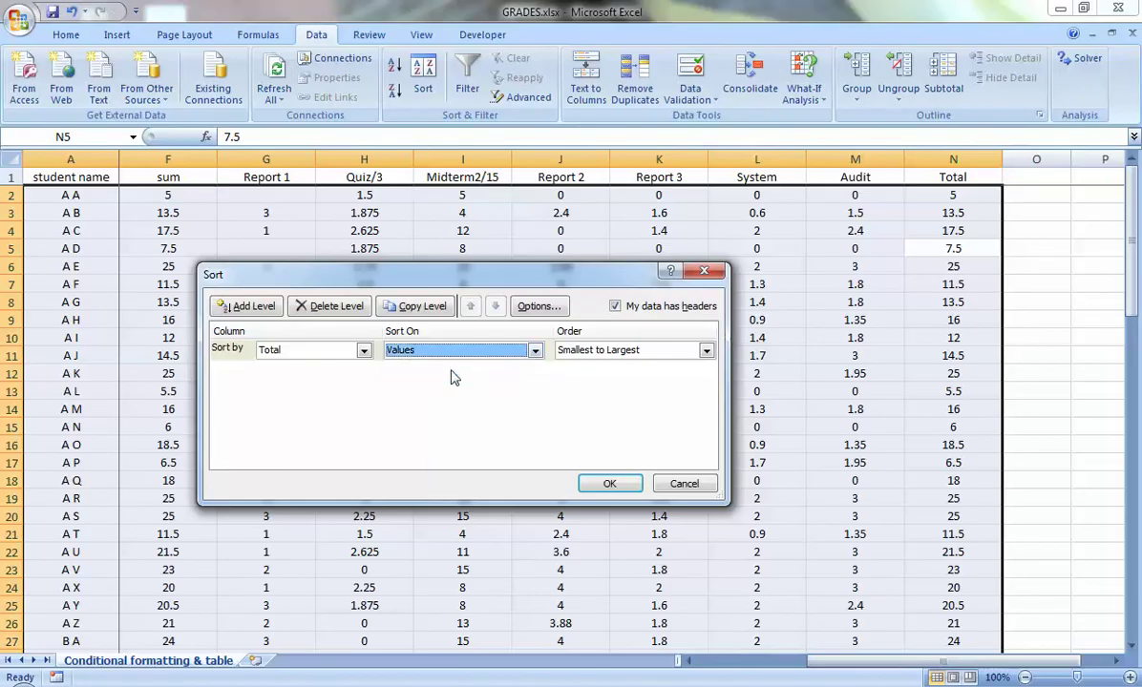
left_click(589, 353)
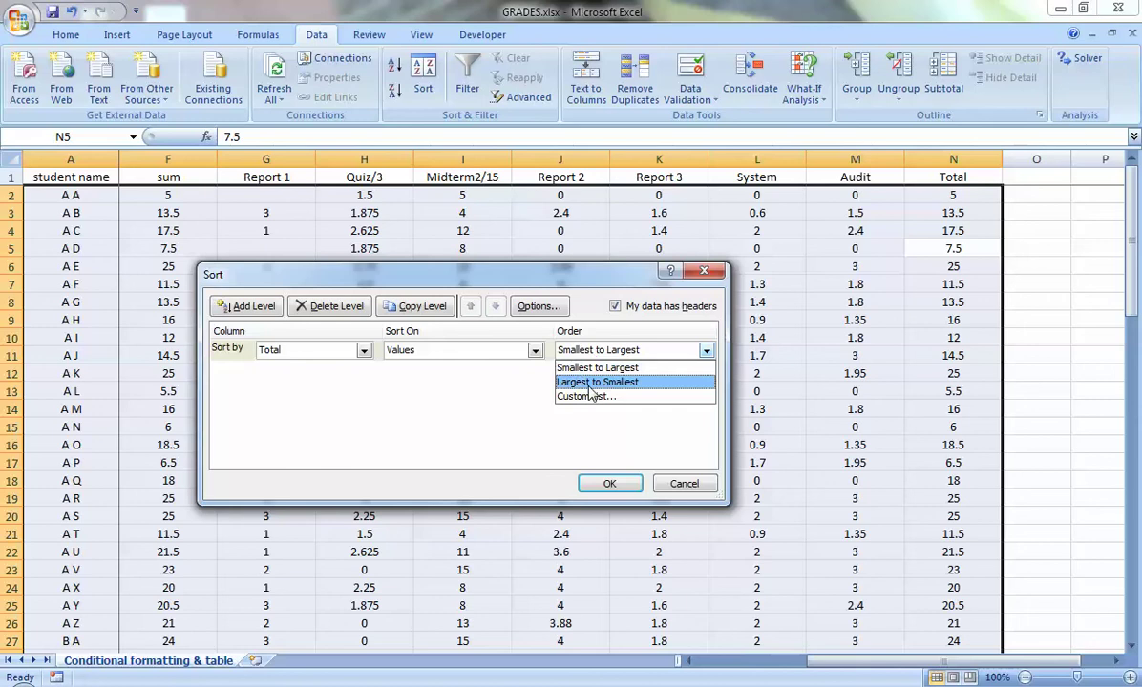
left_click(589, 384)
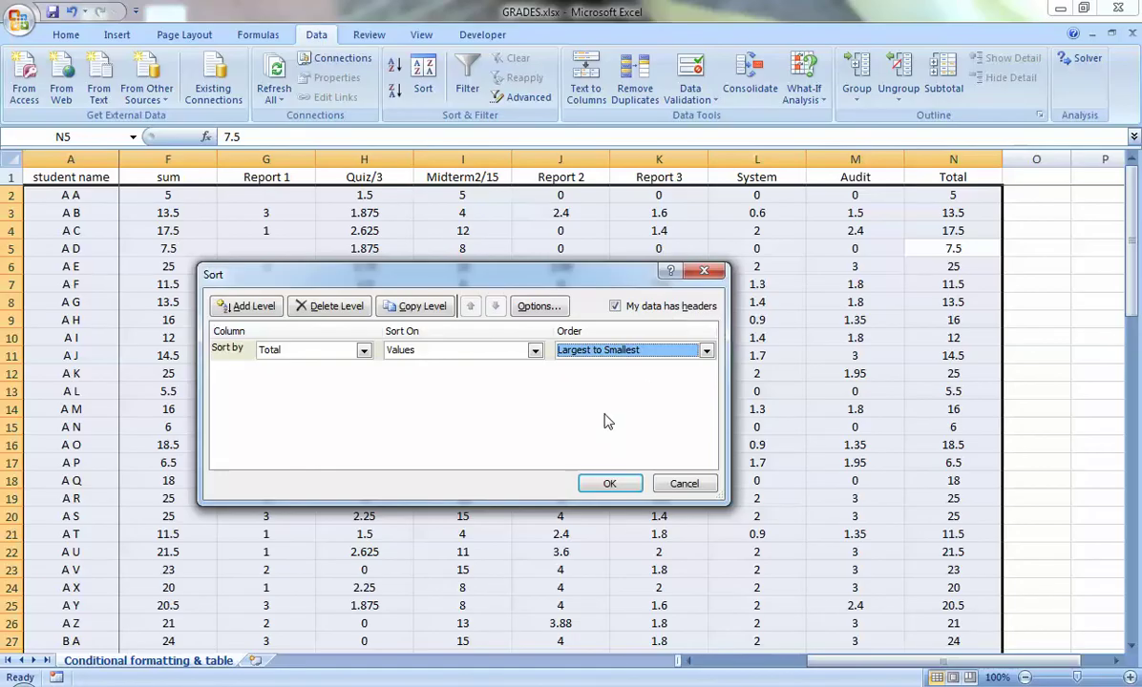
left_click(609, 484)
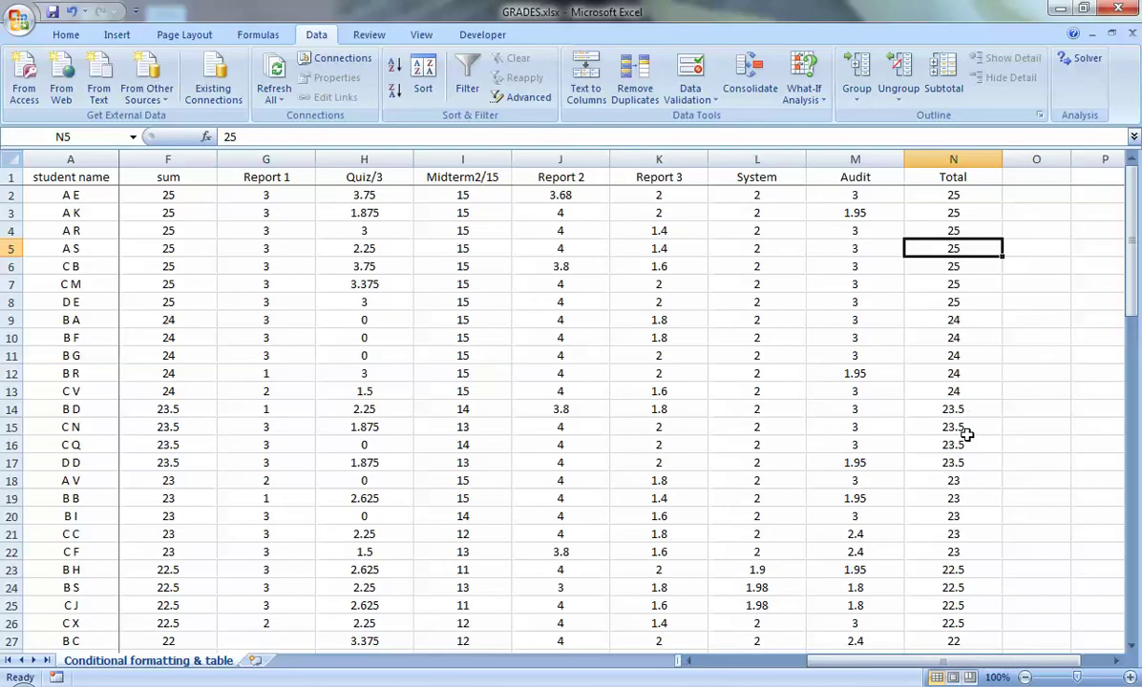
Look through the sorted records down to the lowest totals and back up to cell N3 to check the order
scroll(973, 448, "down", 20)
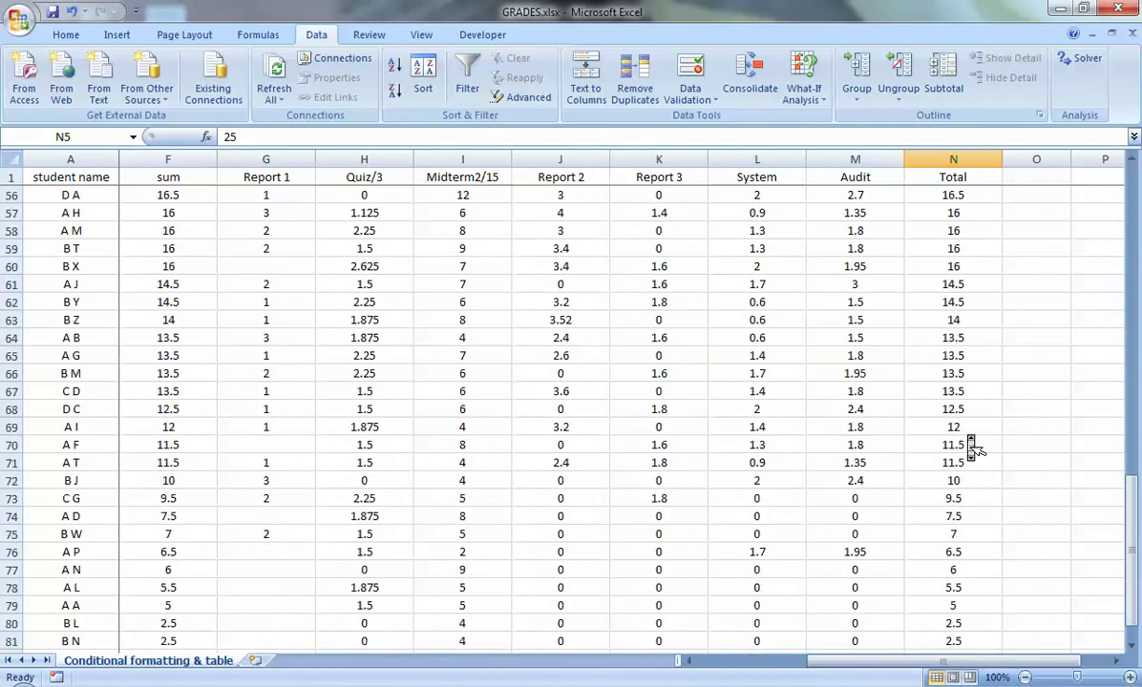
scroll(970, 441, "up", 3)
scroll(967, 434, "up", 20)
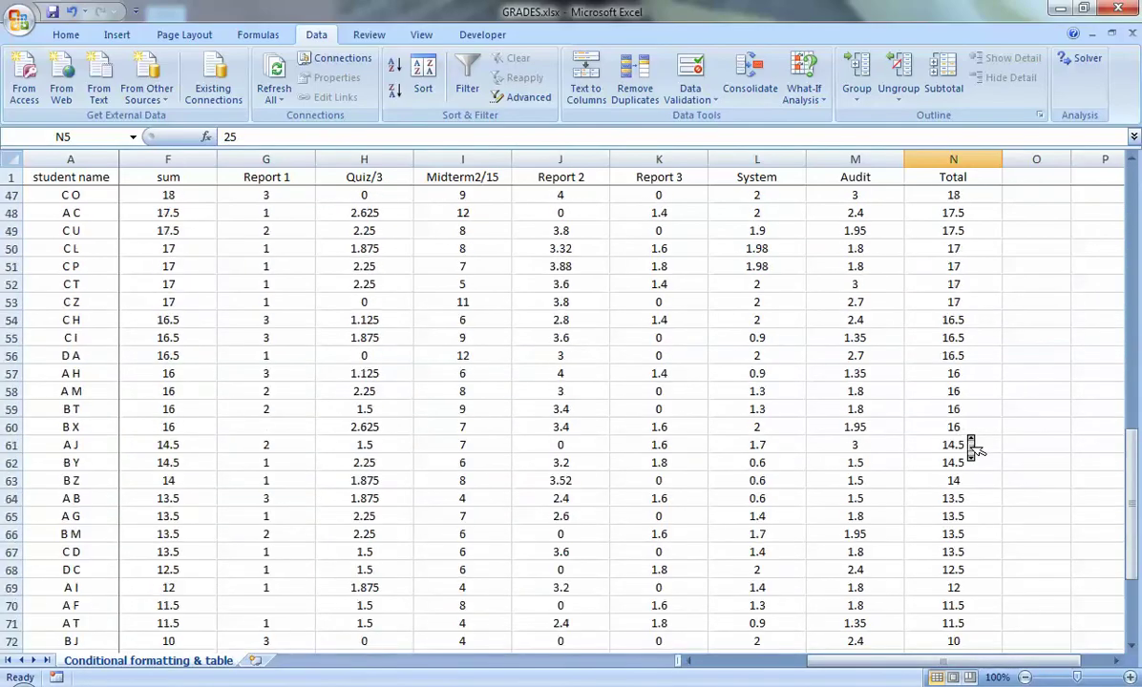
scroll(972, 447, "up", 1)
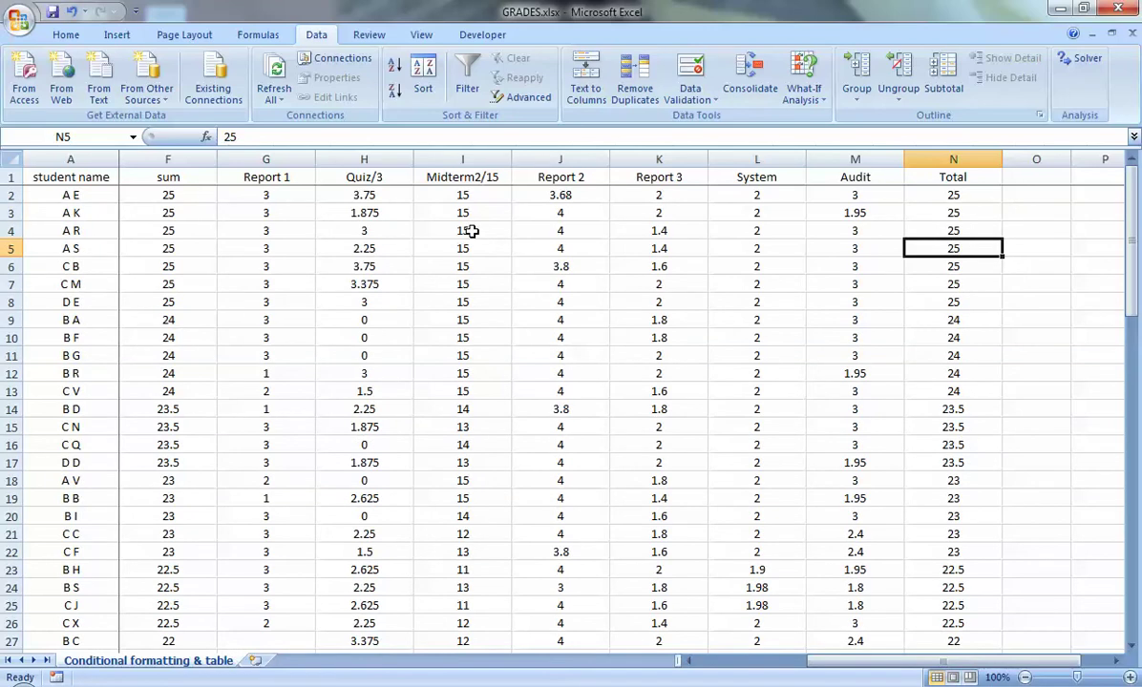
key("Up")
key("Up")
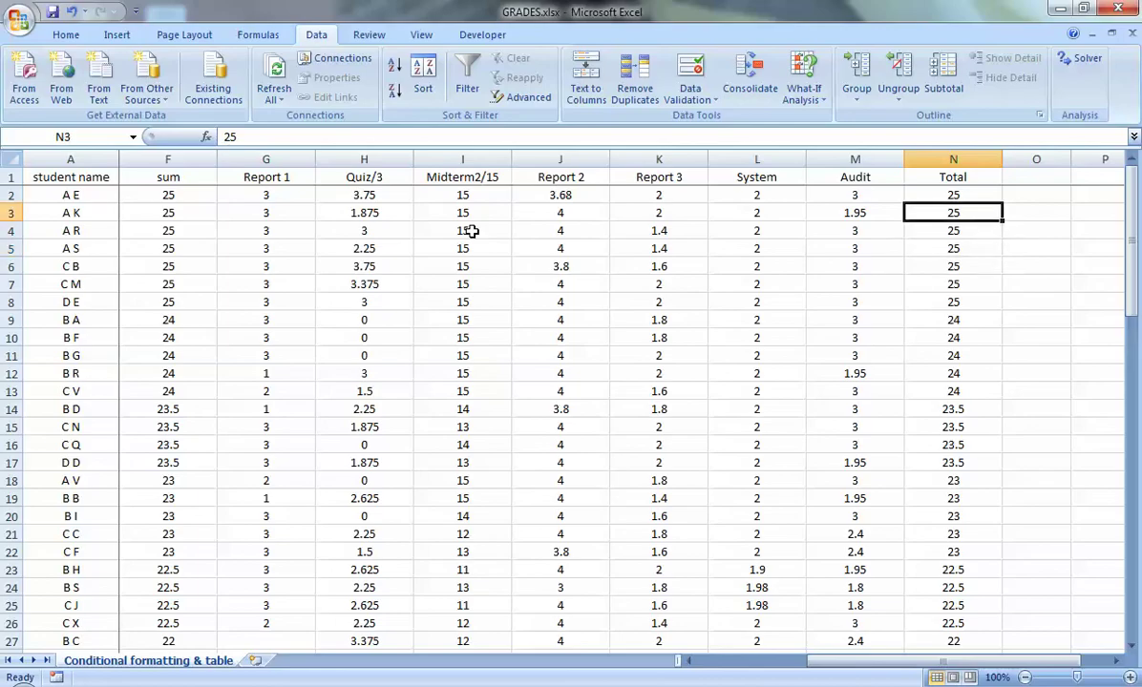
Look down the Group column from cell B2 to row 16 and back up to B3 to check the group order
key("ctrl+Home")
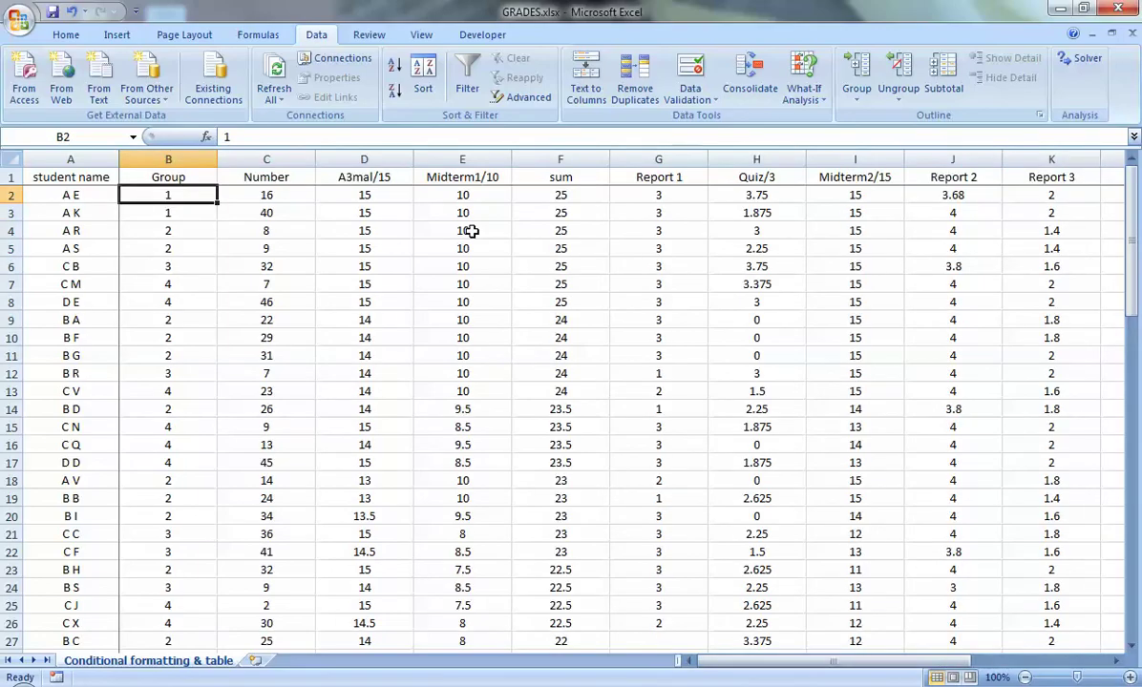
key("Down")
key("Down")
key("Down")
key("Down")
key("Down")
key("Down")
key("Down")
key("Down")
key("Down")
key("Down")
key("Down")
key("Down")
key("Down")
key("Down")
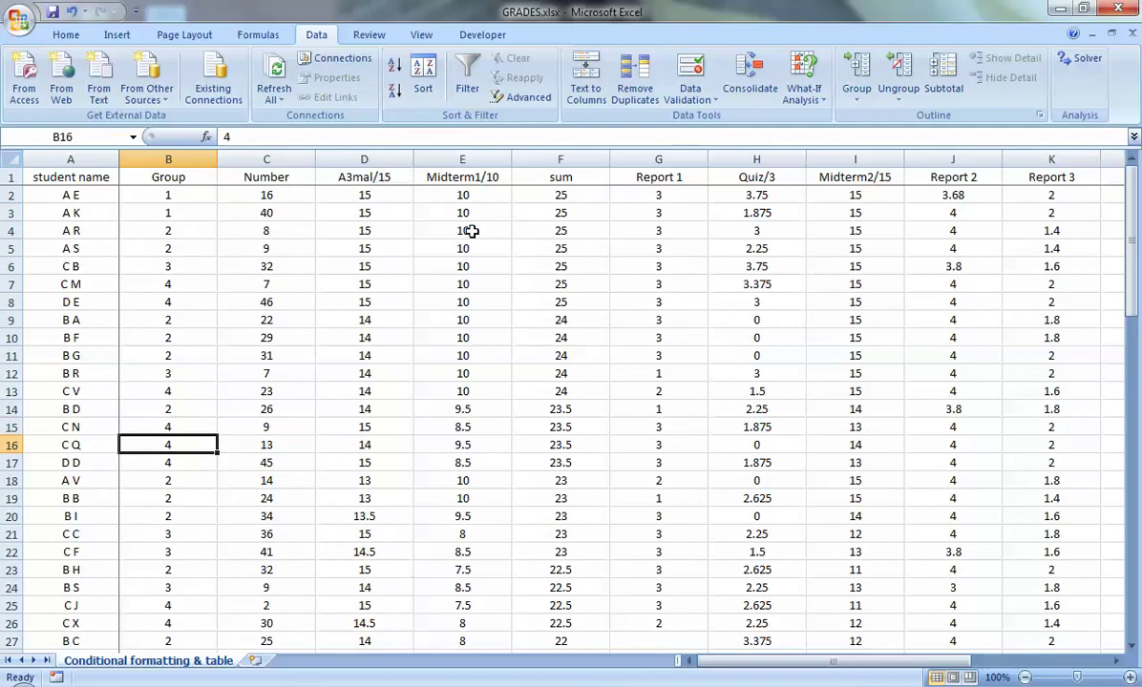
key("Up")
key("Up")
key("Up")
key("Up")
key("Up")
key("Up")
key("Up")
key("Up")
key("Up")
key("Up")
key("Up")
key("Up")
key("Up")
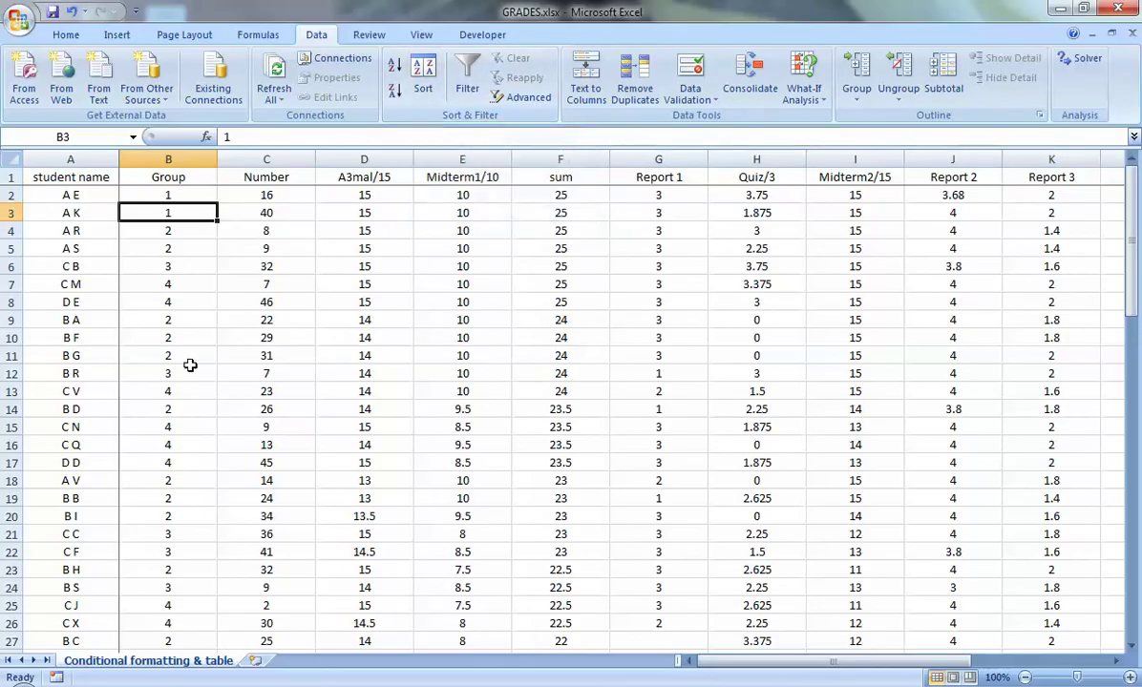
Sort the student records by the values in the Group column, from Smallest to Largest
left_click(420, 84)
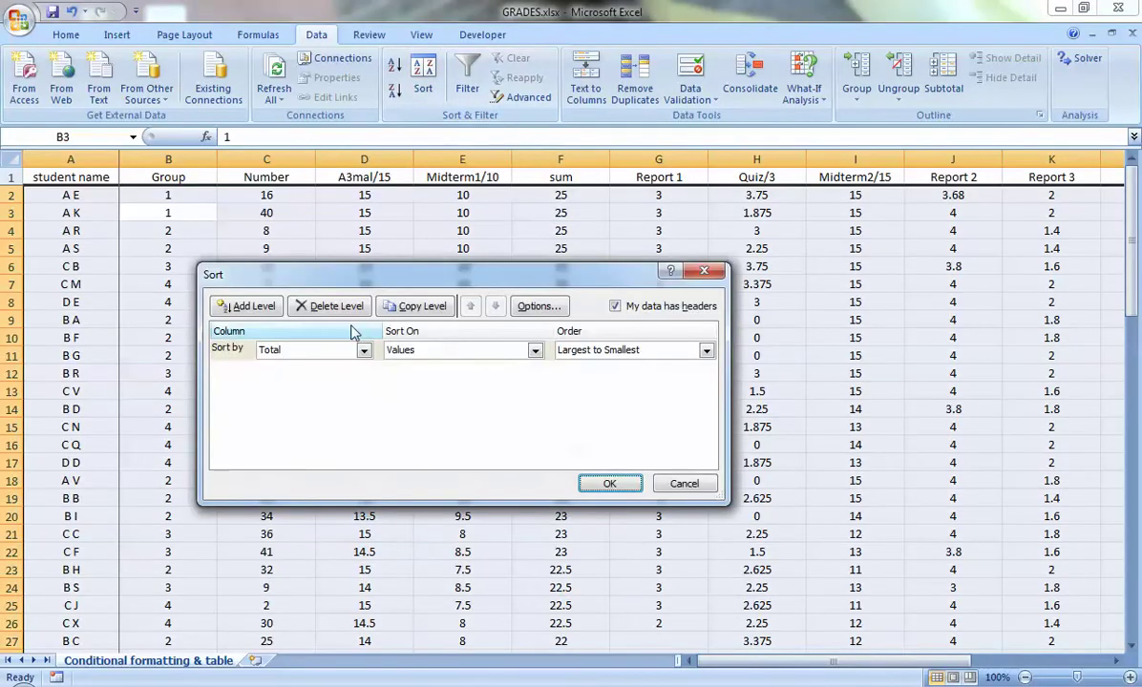
left_click(334, 353)
scroll(336, 372, "up", 2)
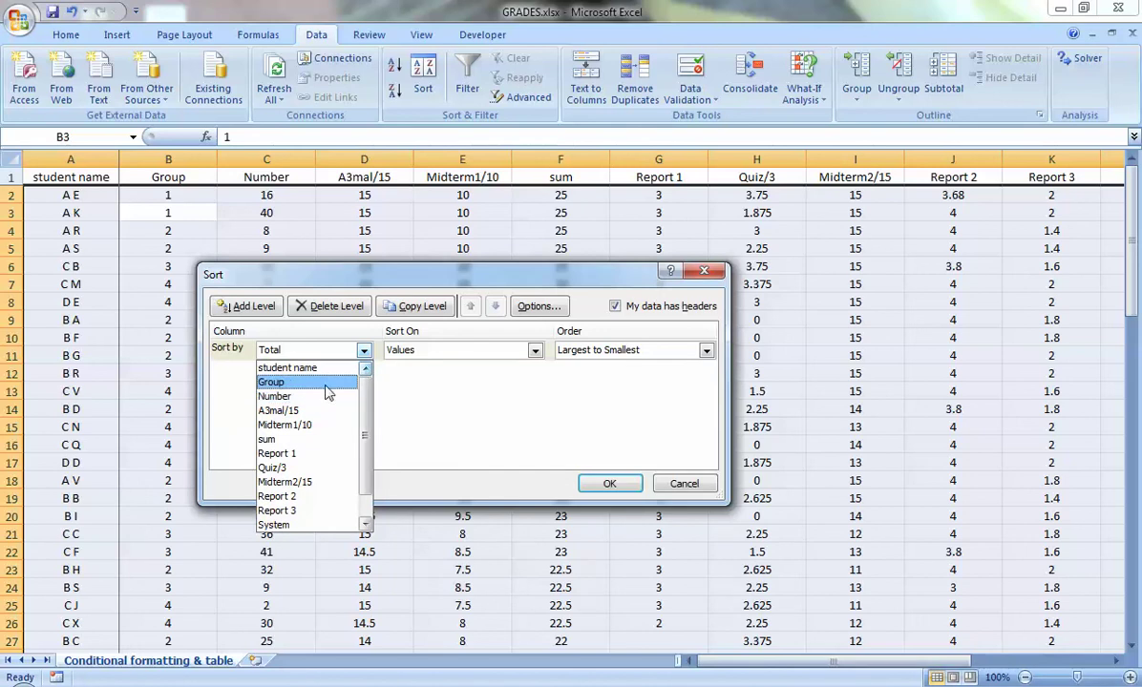
left_click(326, 382)
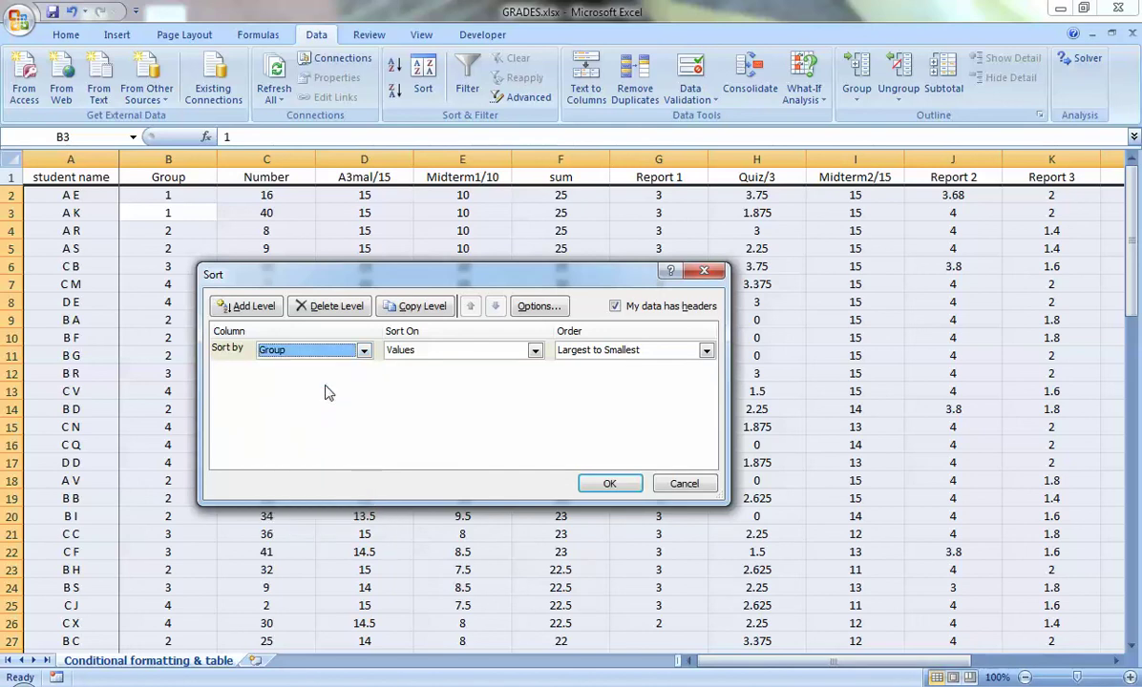
left_click(534, 350)
left_click(509, 350)
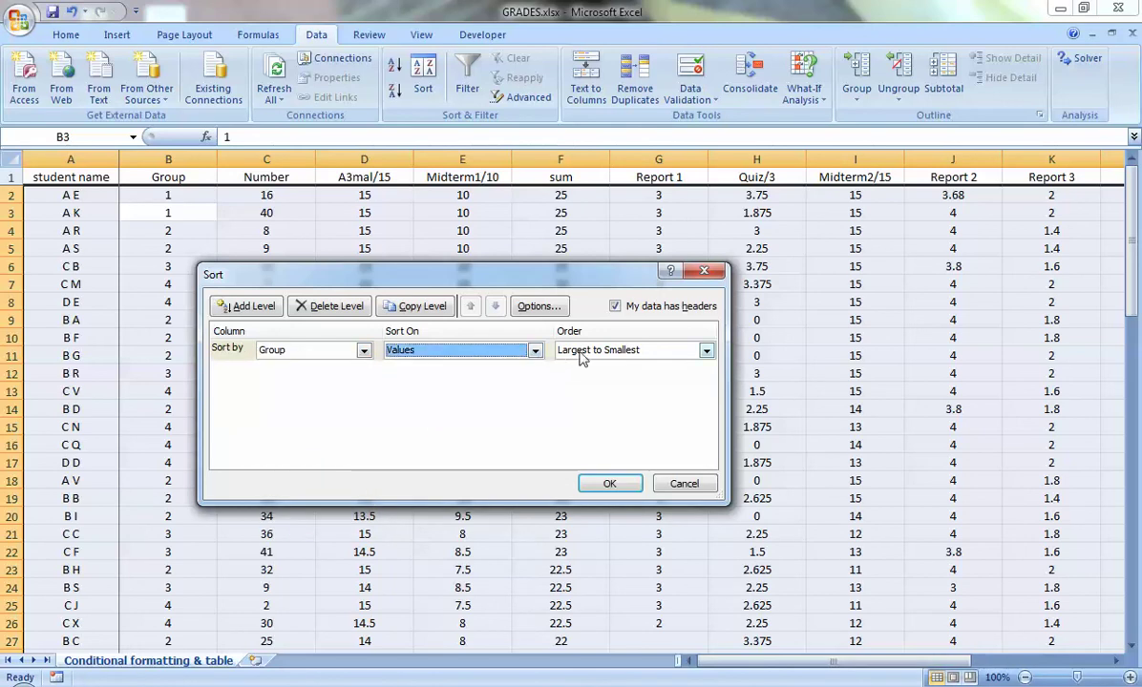
left_click(569, 358)
left_click(563, 364)
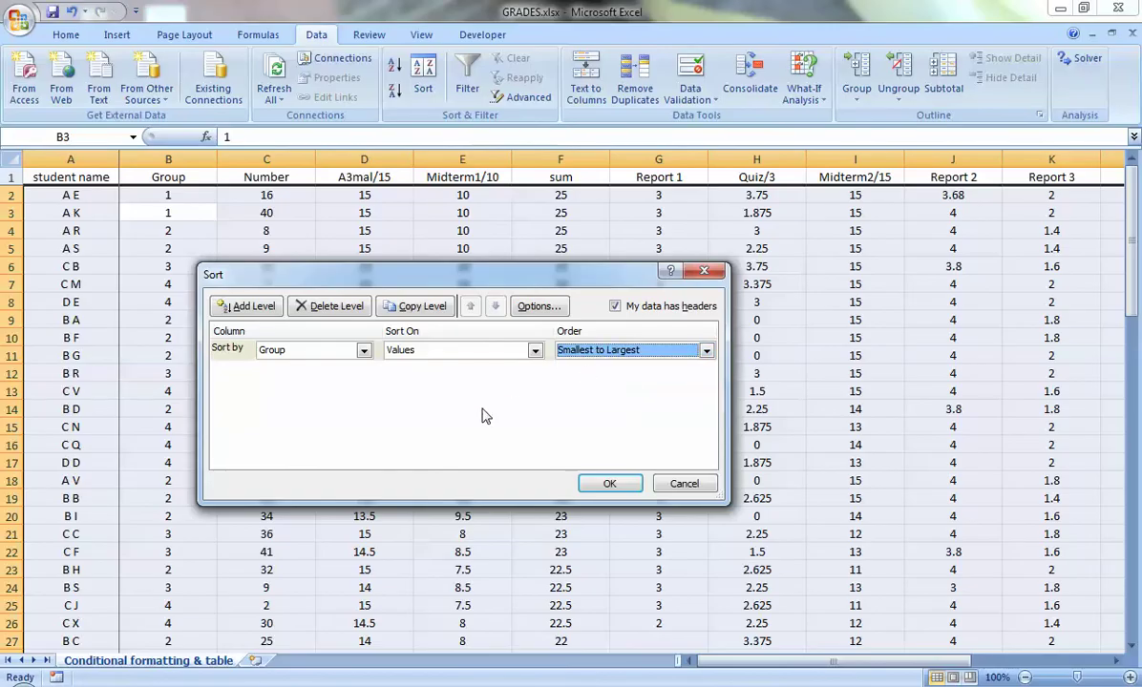
left_click(621, 489)
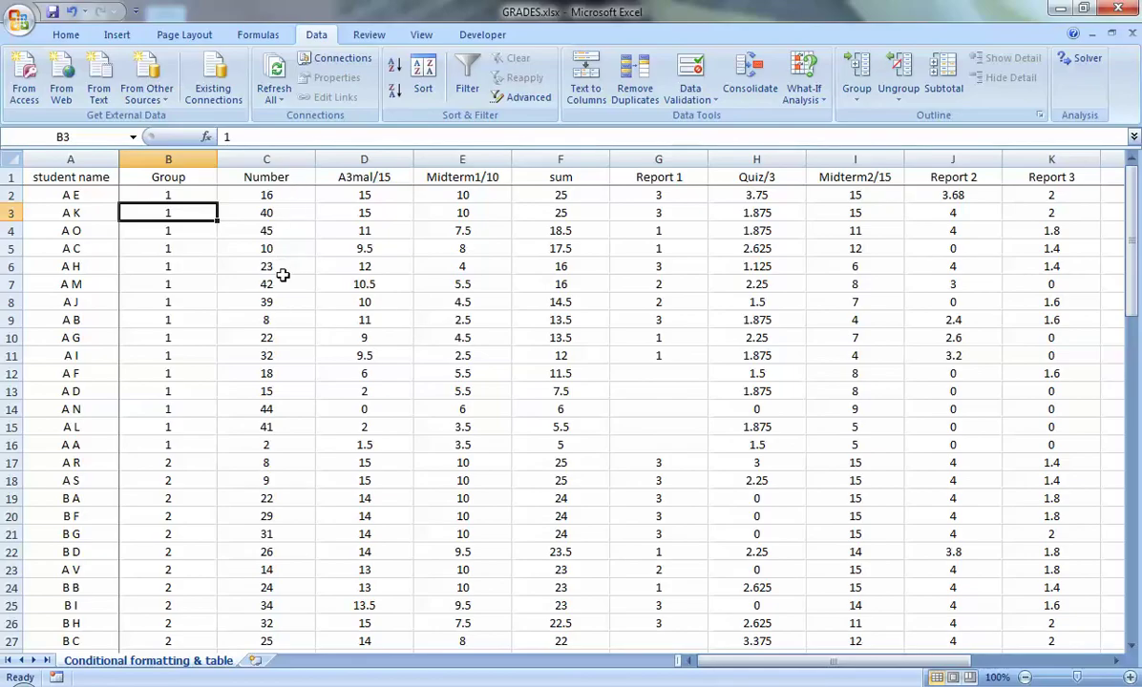
Add a second sort level on the values in the Number column, Smallest to Largest, and apply the two-level sort
left_click(422, 76)
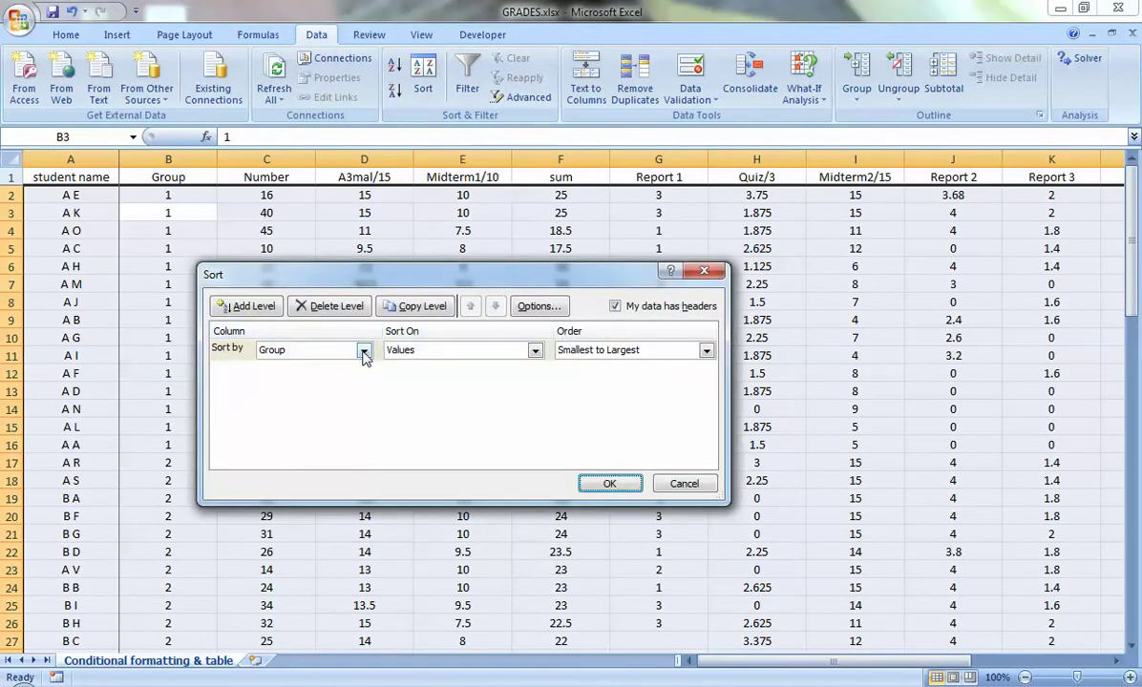
left_click(243, 304)
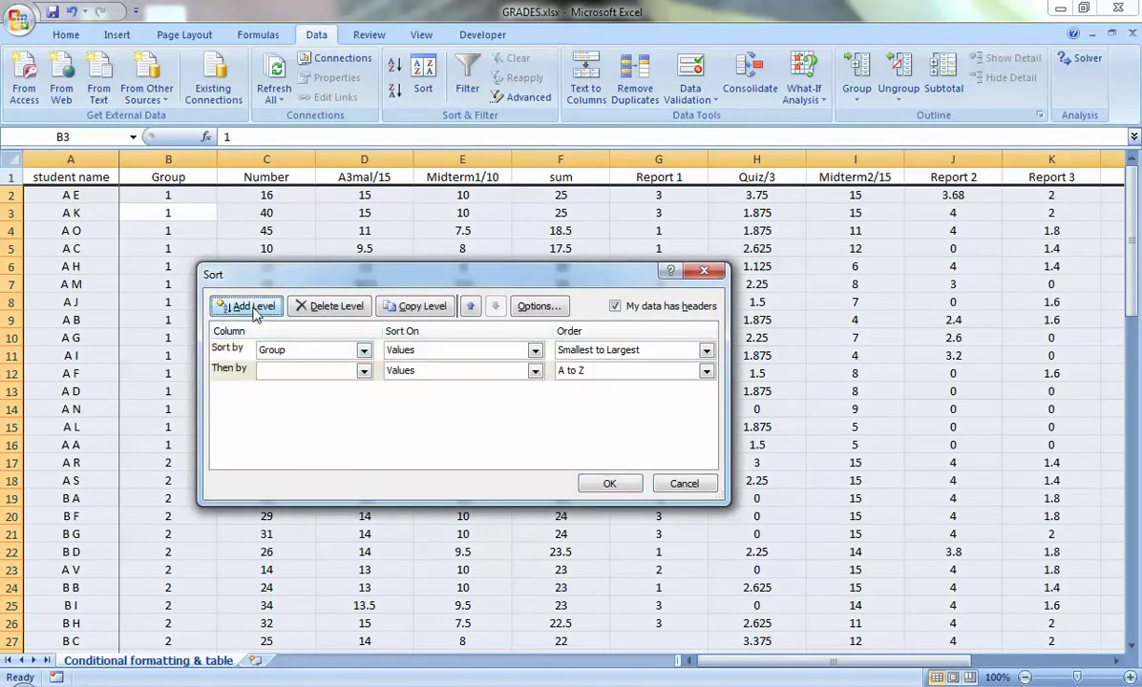
left_click(330, 371)
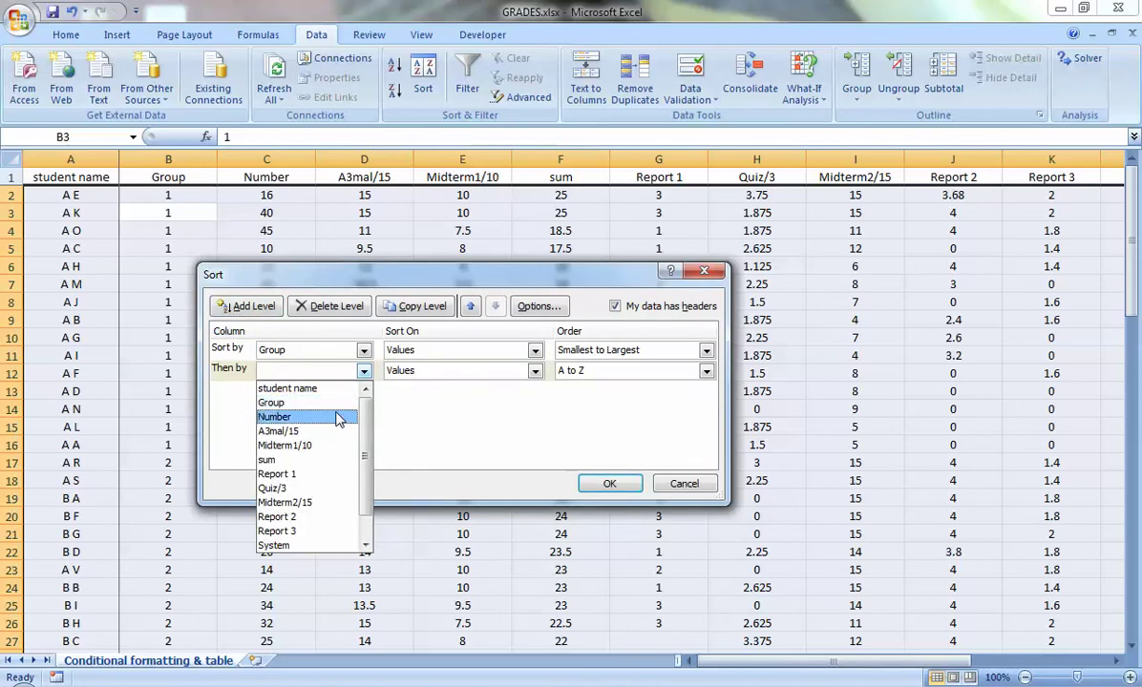
left_click(336, 417)
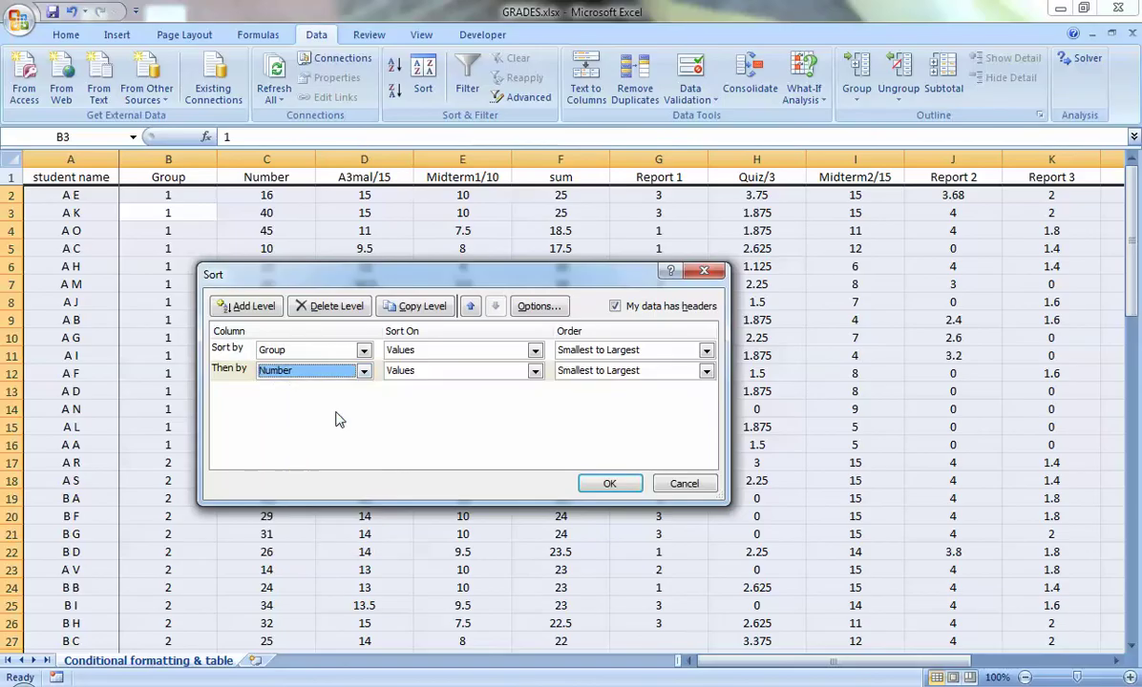
left_click(610, 484)
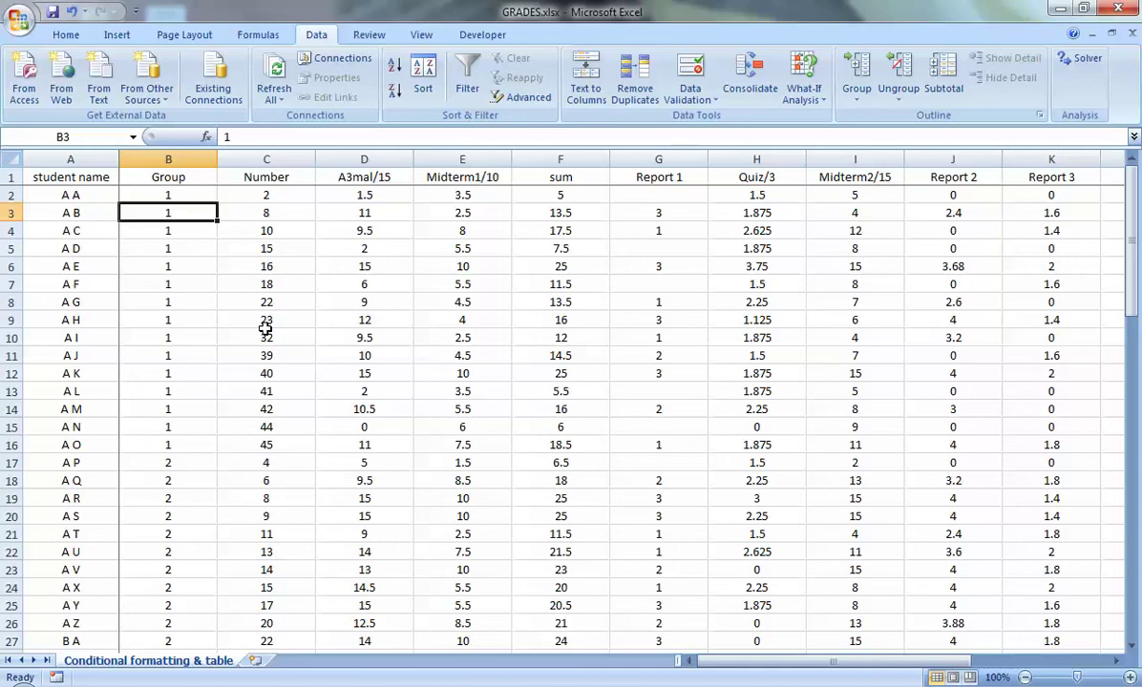
Turn on filtering for the grades data and filter the Total column to show only the value 25
left_click(470, 81)
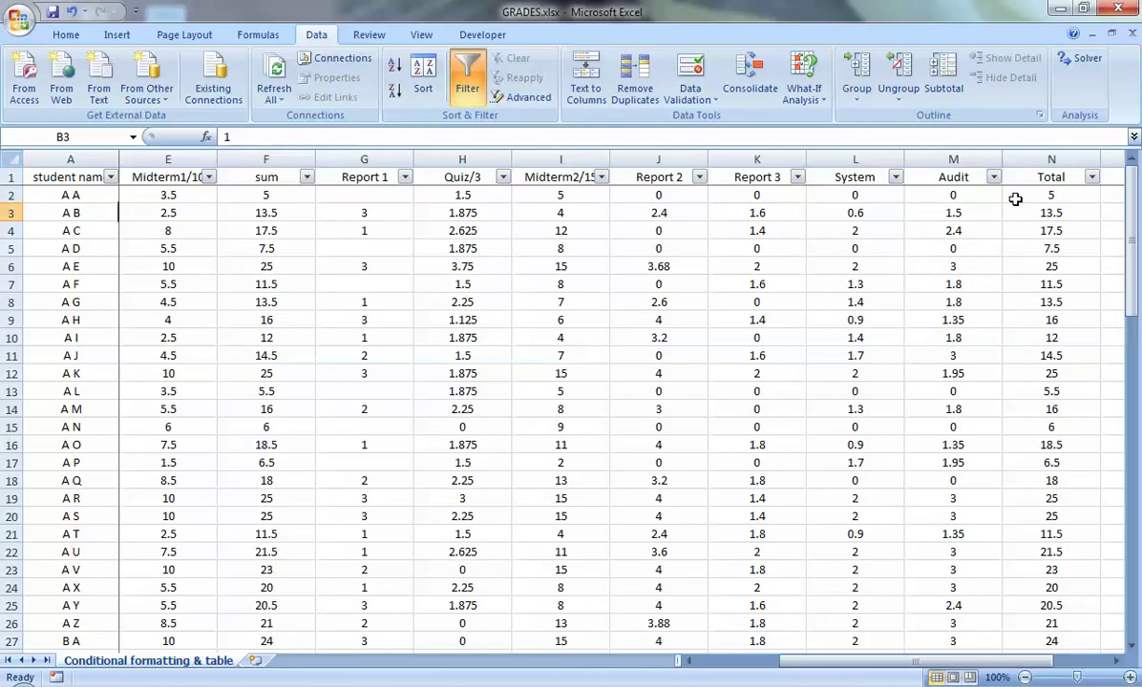
left_click(1091, 176)
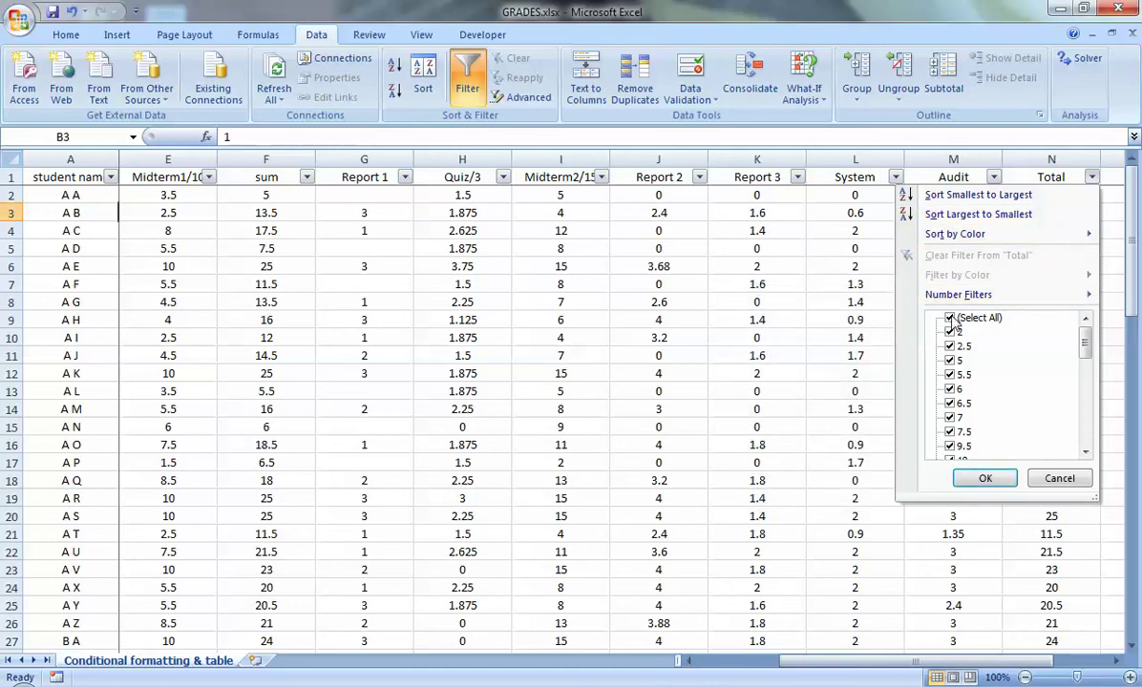
mouse_move(1087, 342)
left_mouse_down()
mouse_move(1090, 405)
mouse_move(1086, 325)
left_mouse_up()
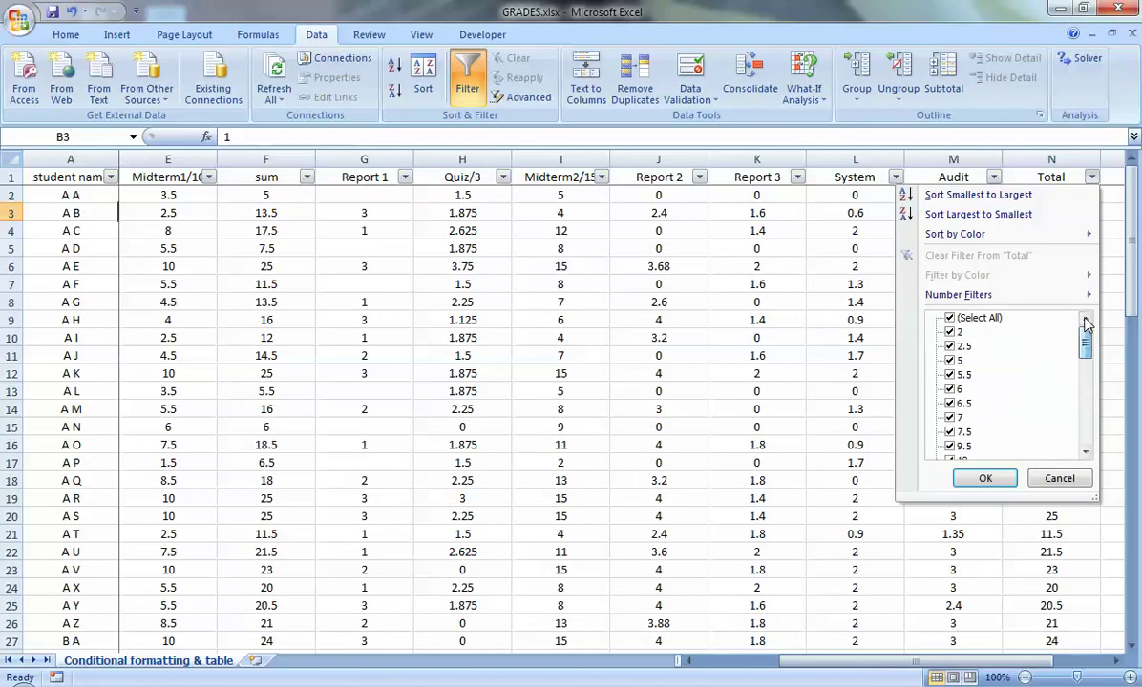
left_click(950, 321)
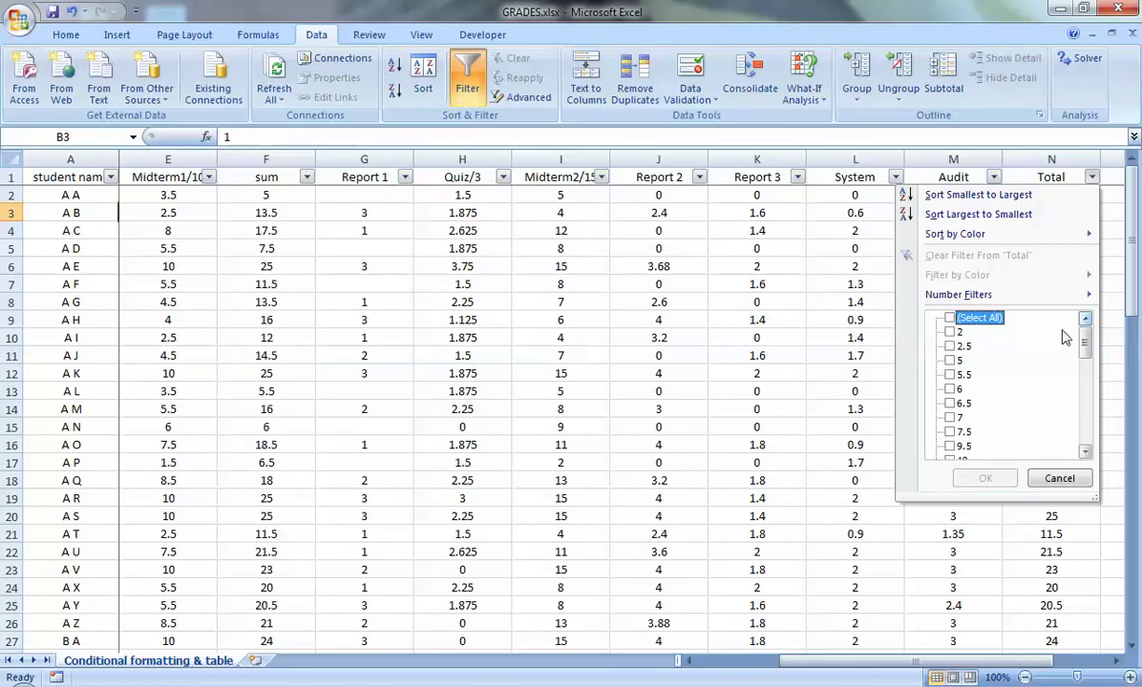
left_click_drag(1087, 349, 1083, 432)
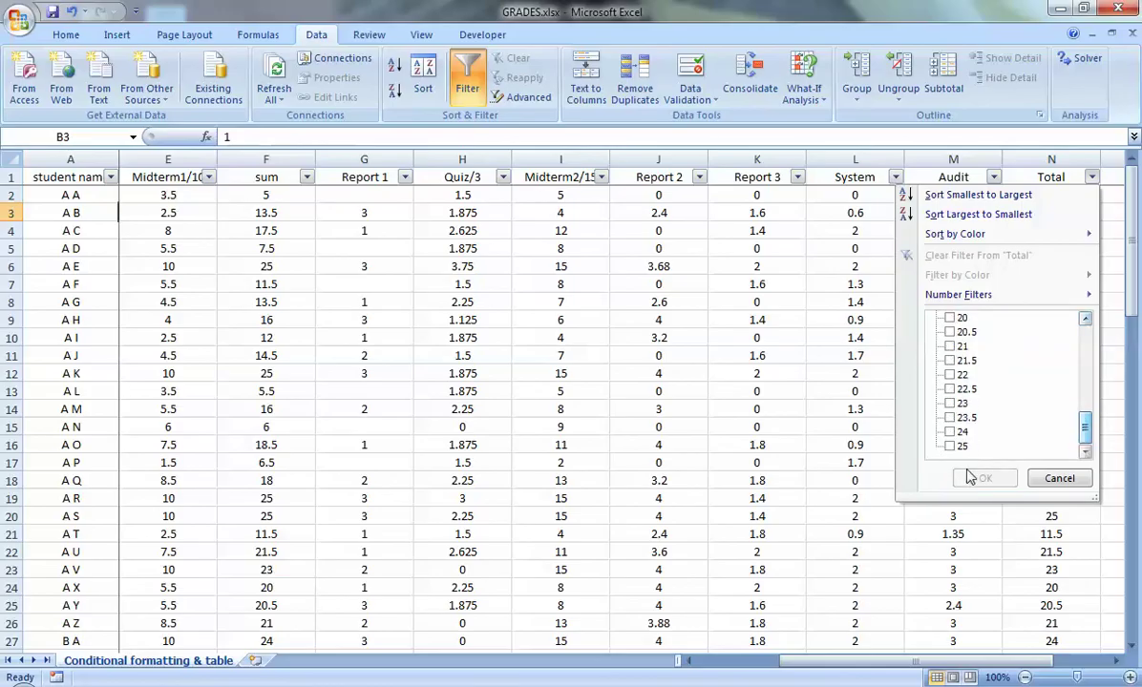
left_click(951, 446)
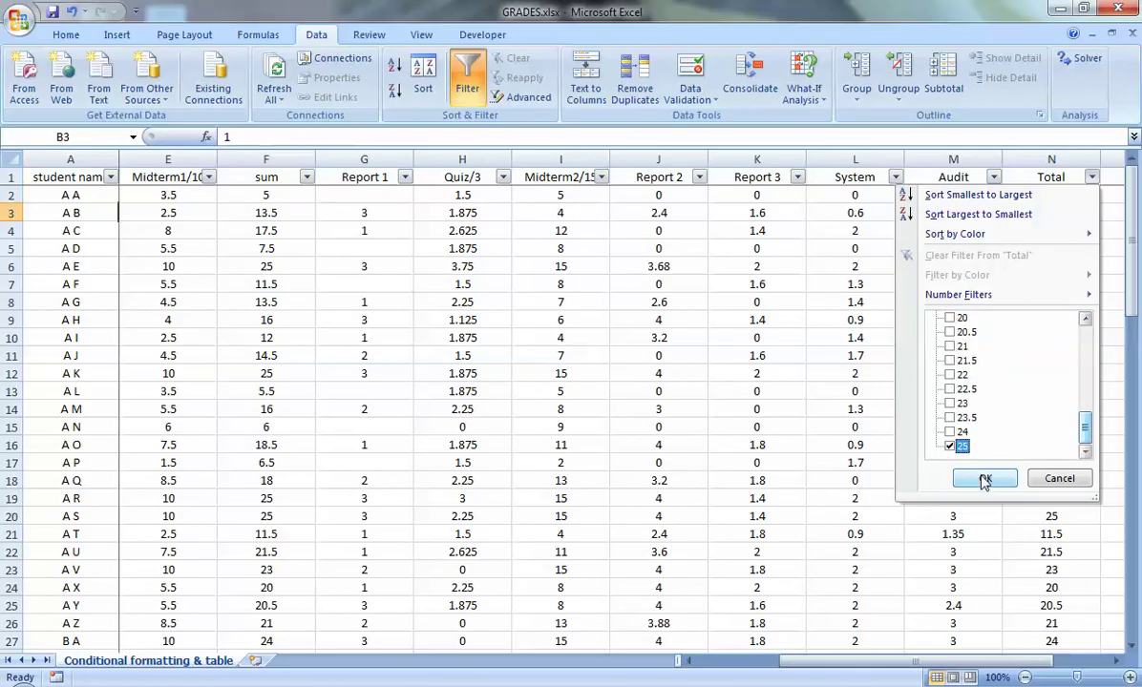
left_click(984, 481)
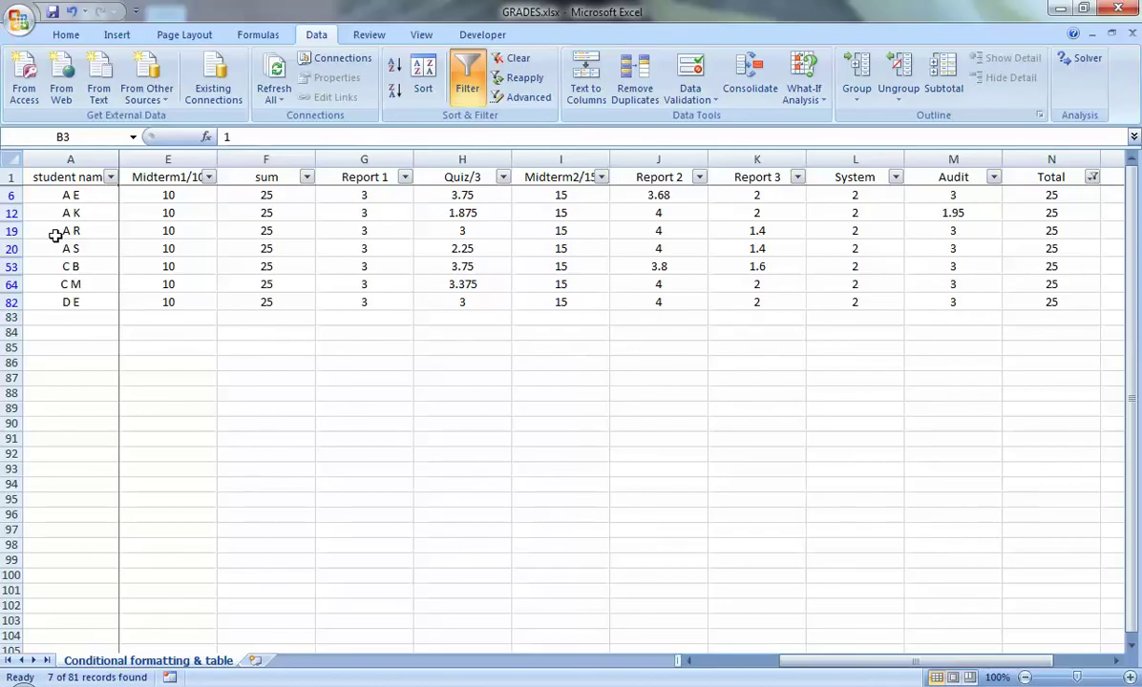
Go back to the first filtered record in the Group column, cell B6, to review the filtered students
key("ctrl+z")
key("ctrl+y")
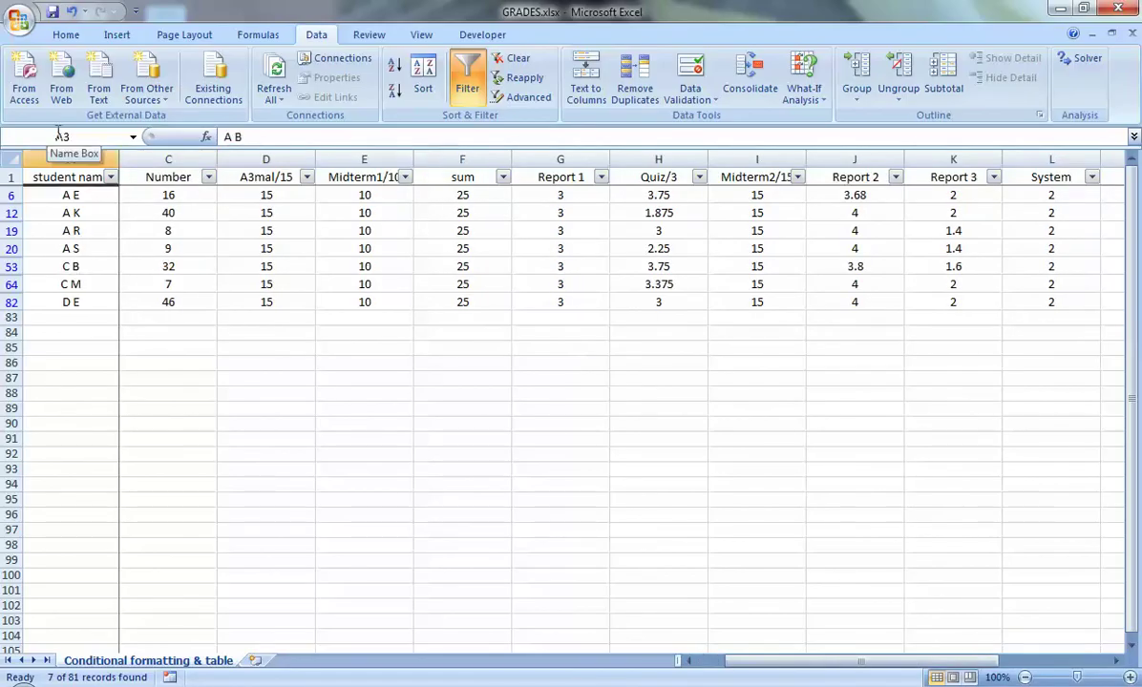
key("ctrl+z")
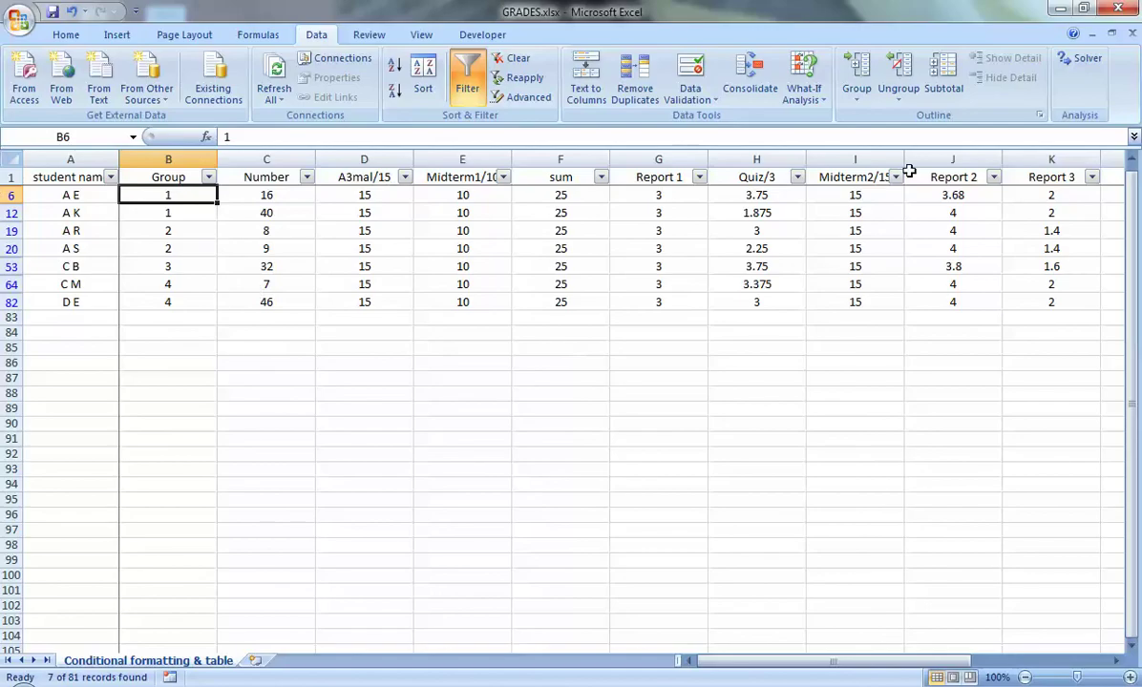
Show all student records again by selecting every value in the Total column's filter
left_click_drag(966, 660, 1101, 661)
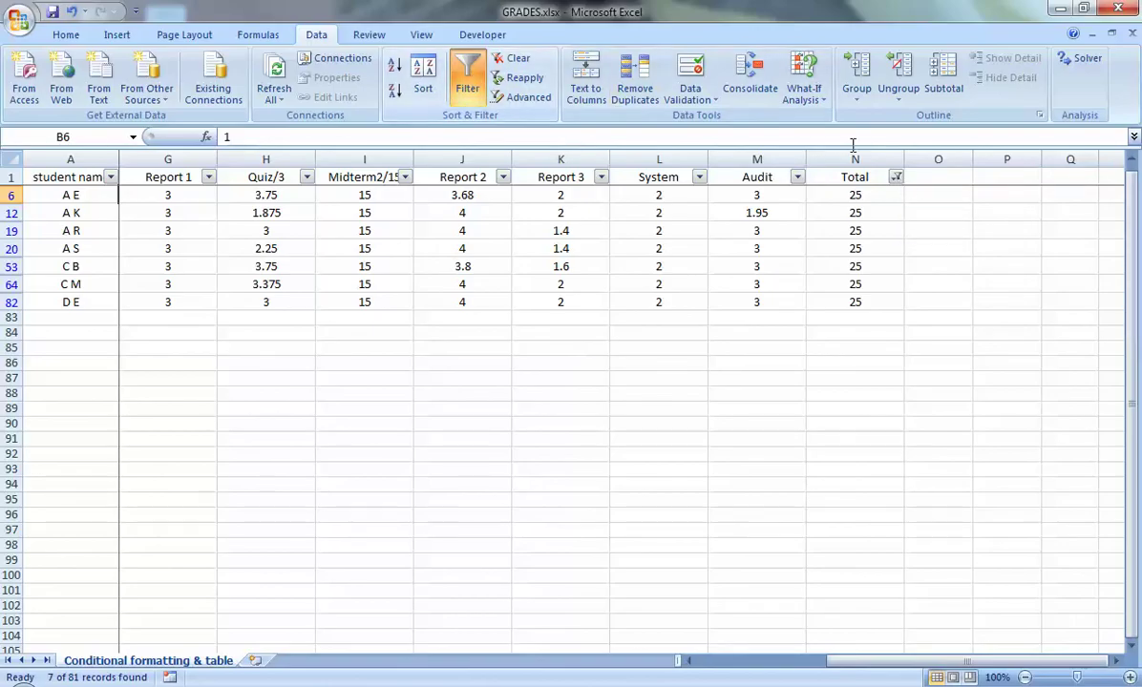
left_click(896, 178)
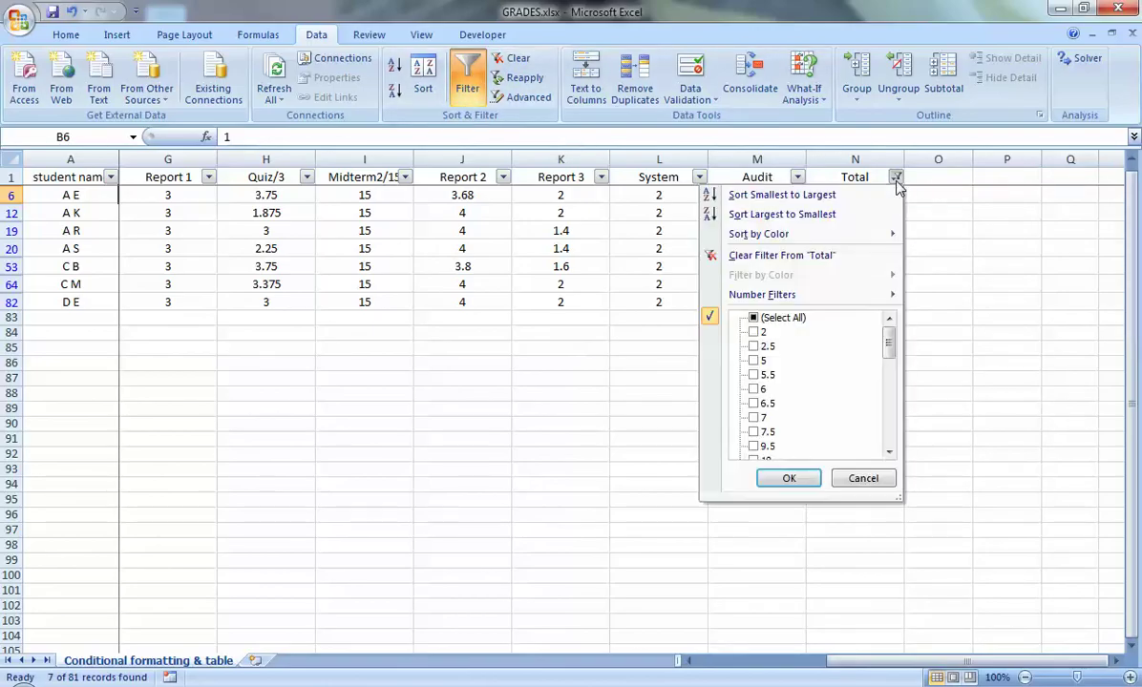
left_click(753, 319)
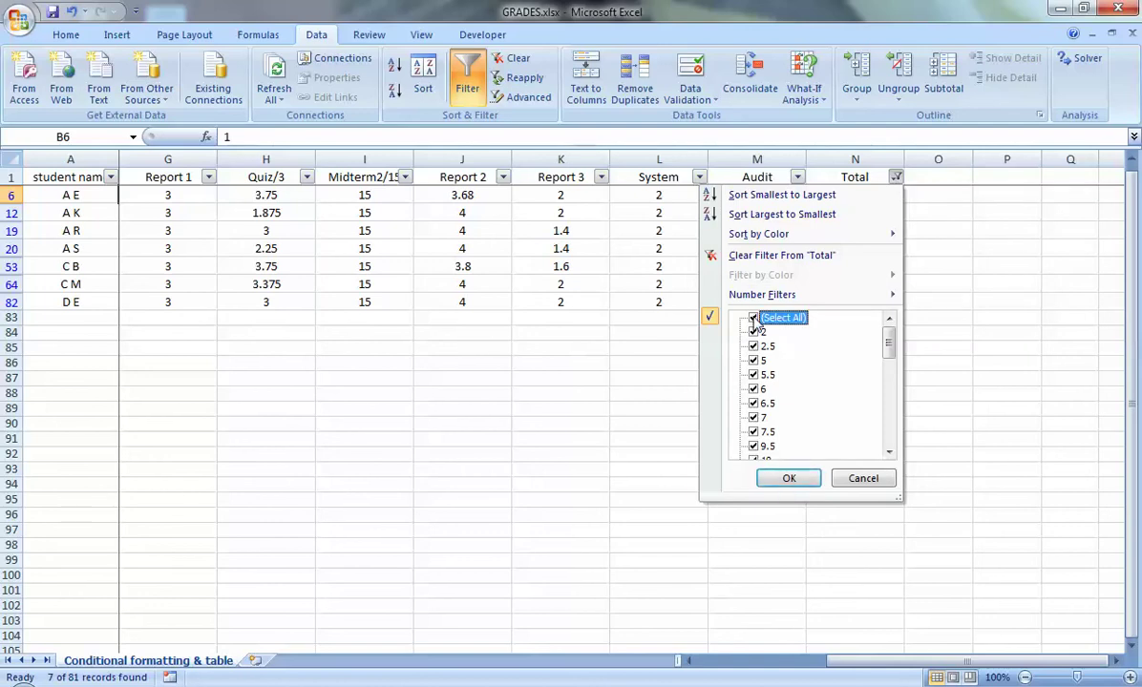
left_click(793, 479)
Select all the student totals in the Total column, from cell N2 down to N82
key("Left")
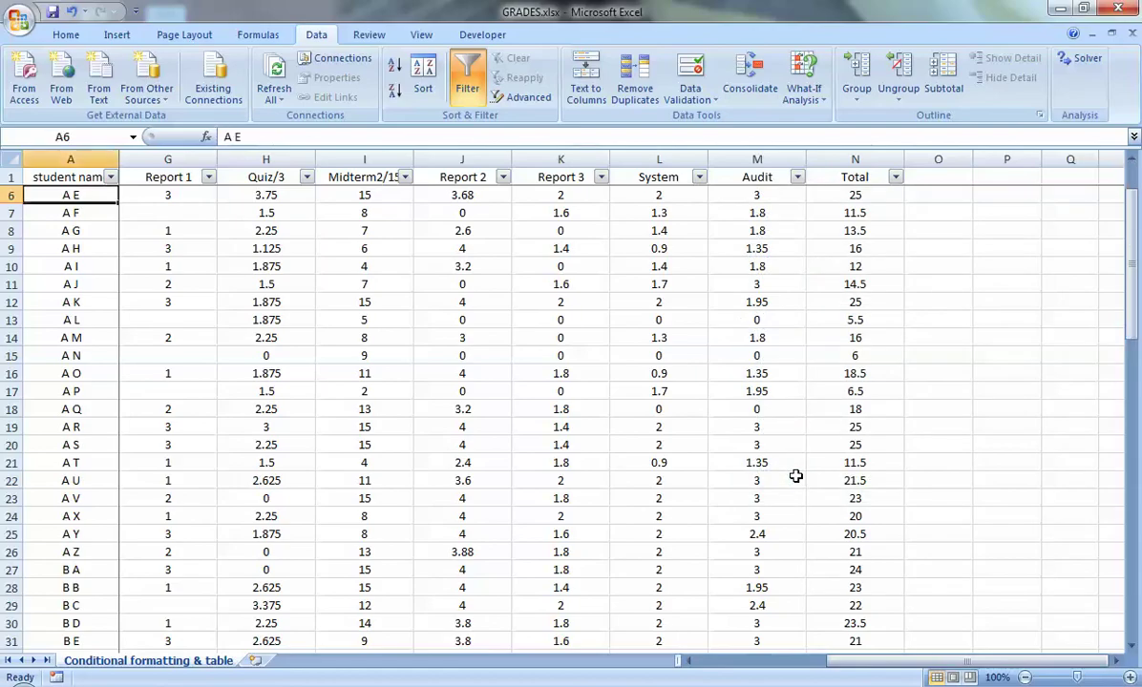
key("Right")
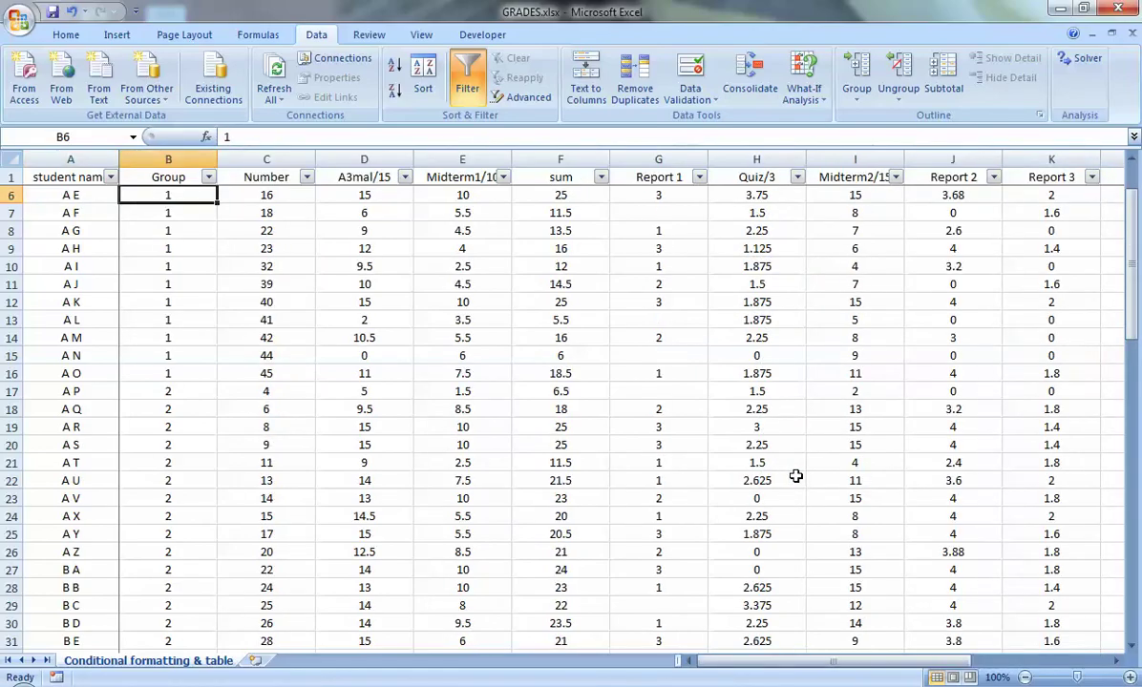
key("ctrl+Right")
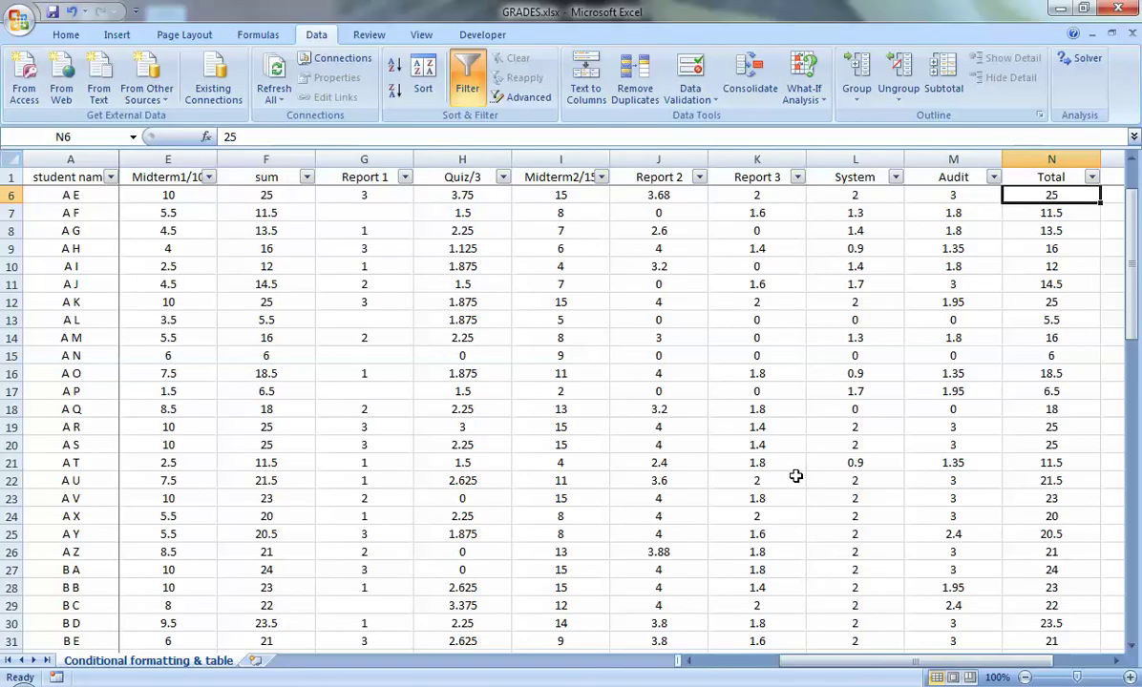
key("ctrl+shift+Down")
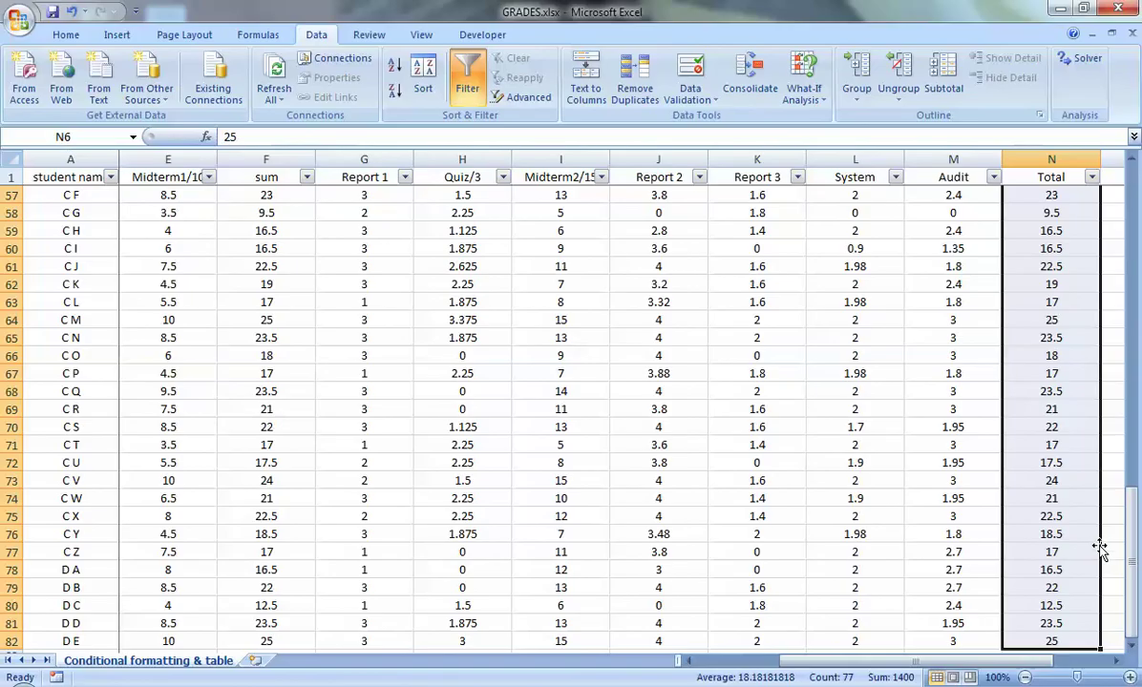
left_click_drag(1131, 542, 1126, 224)
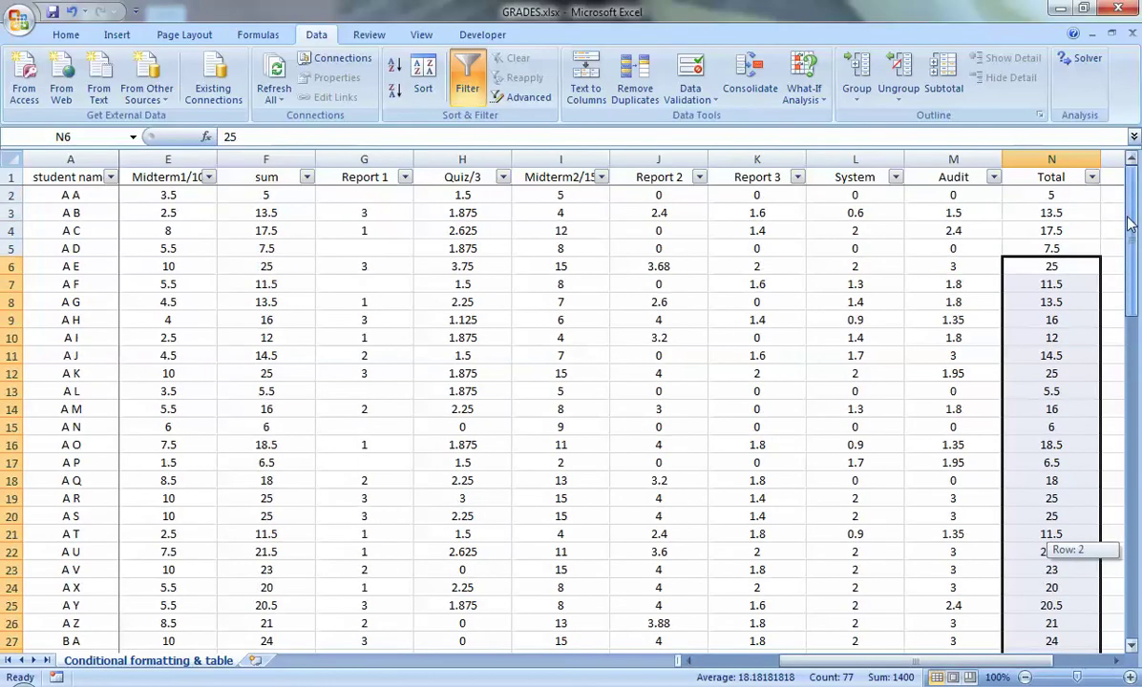
left_click(1069, 193)
key("ctrl+shift+Down")
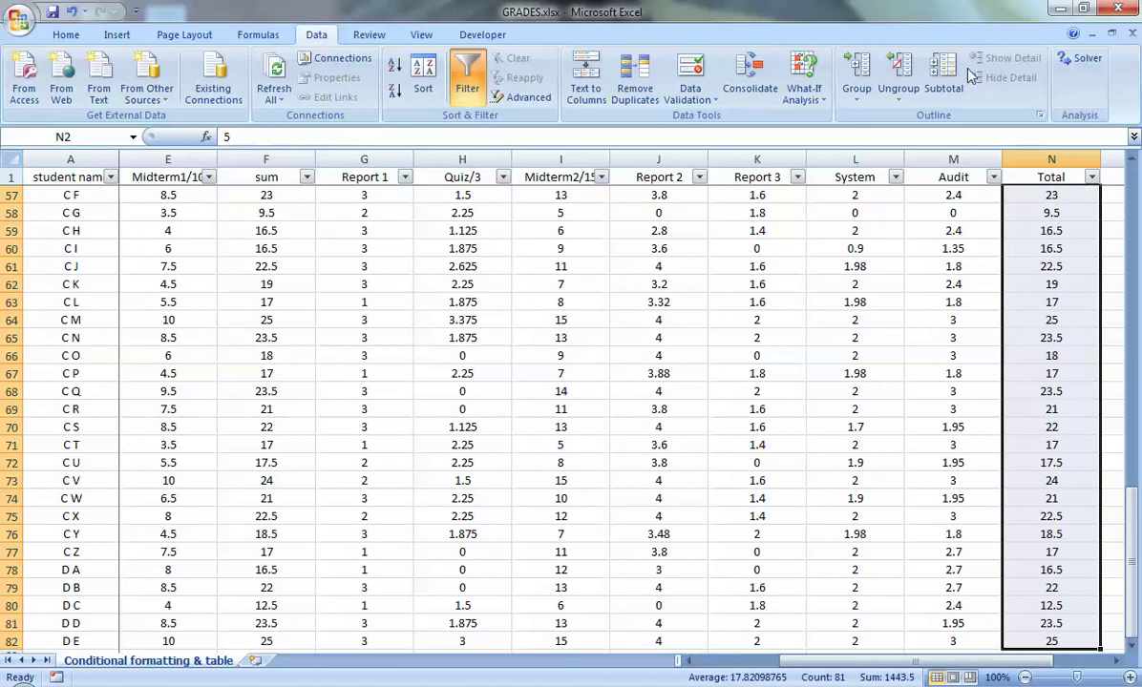
Create a conditional formatting rule for the selected totals that formats only cells with a value equal to 25
left_click(64, 37)
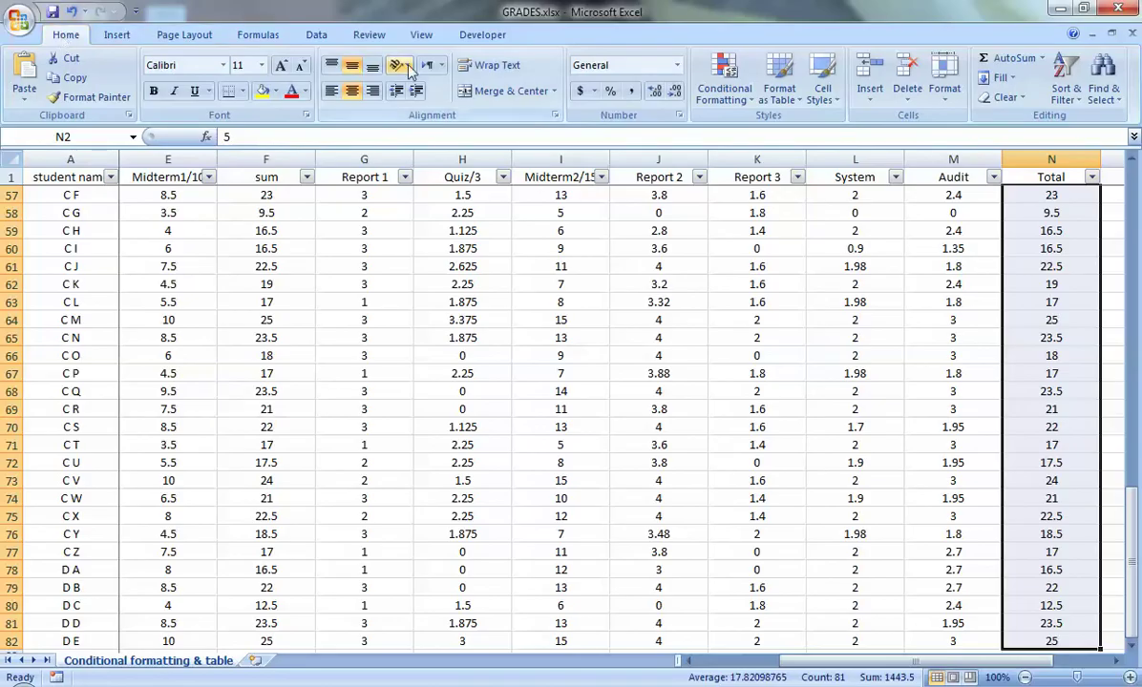
left_click(741, 99)
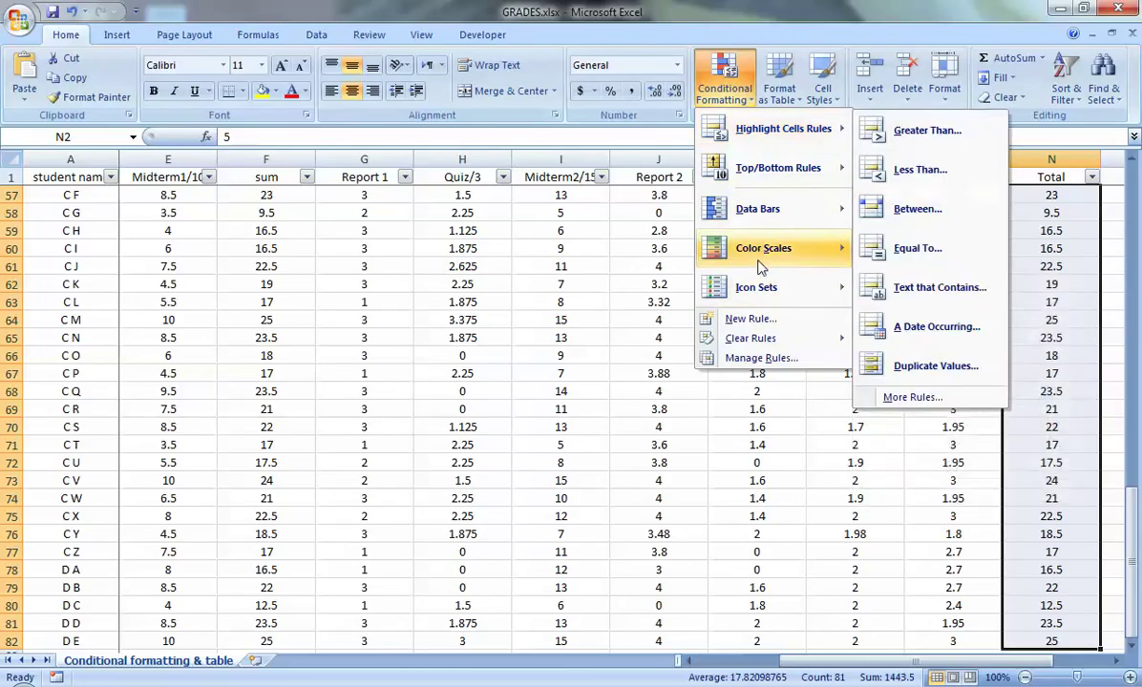
left_click(754, 321)
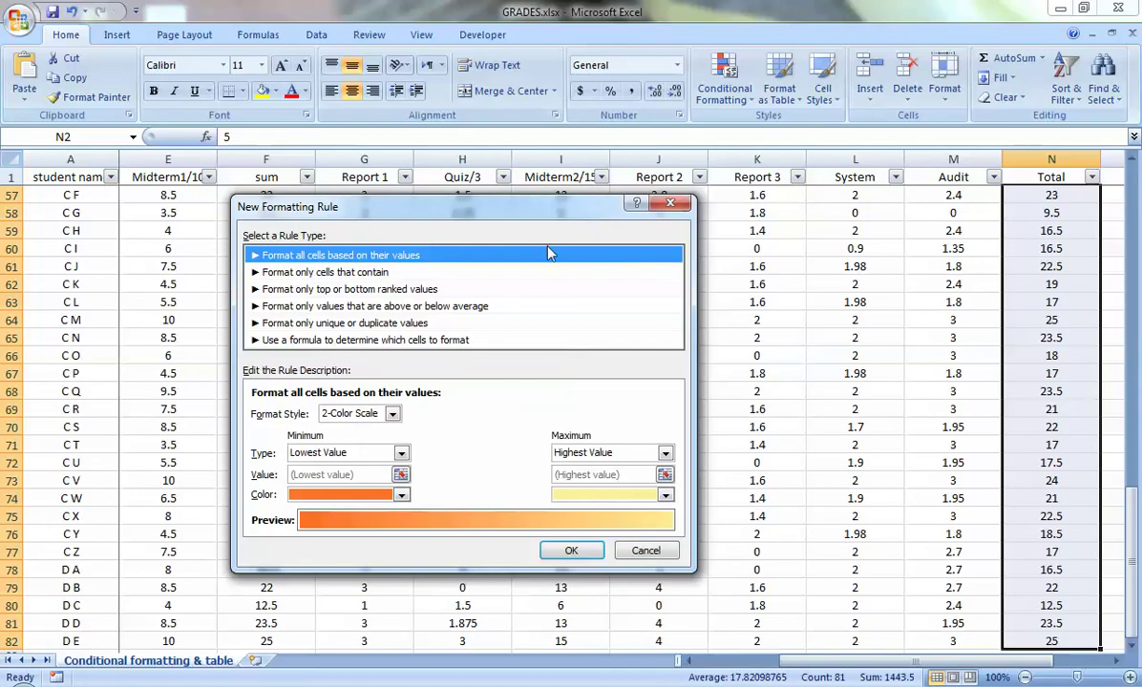
left_click(330, 304)
left_click(355, 290)
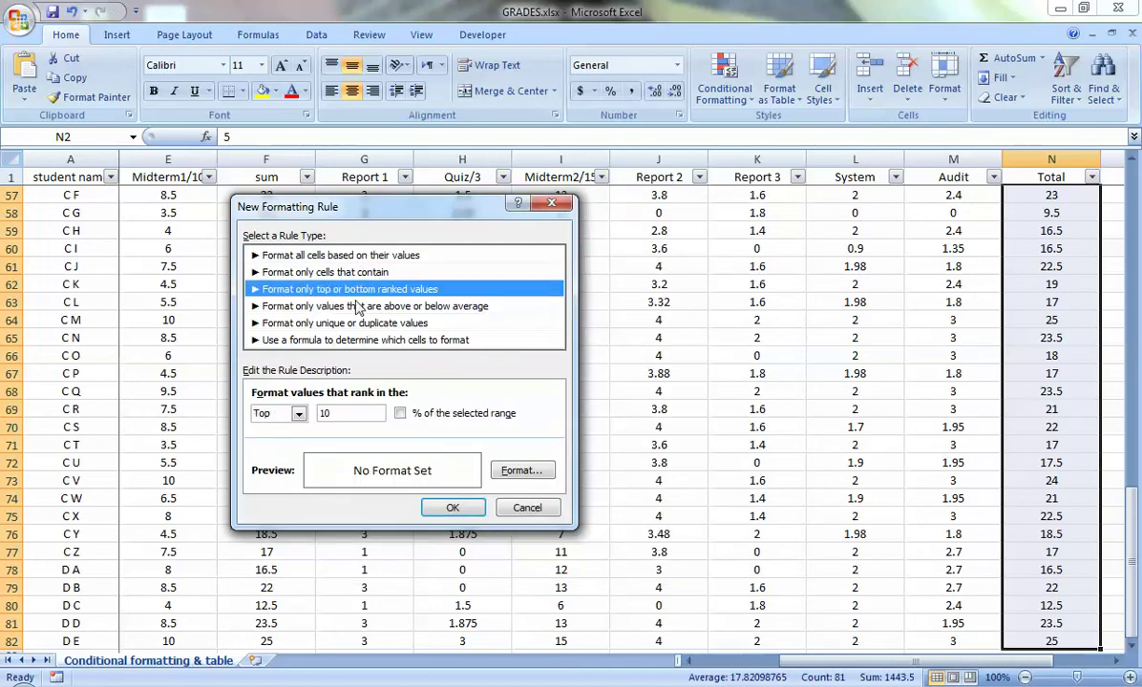
left_click(360, 274)
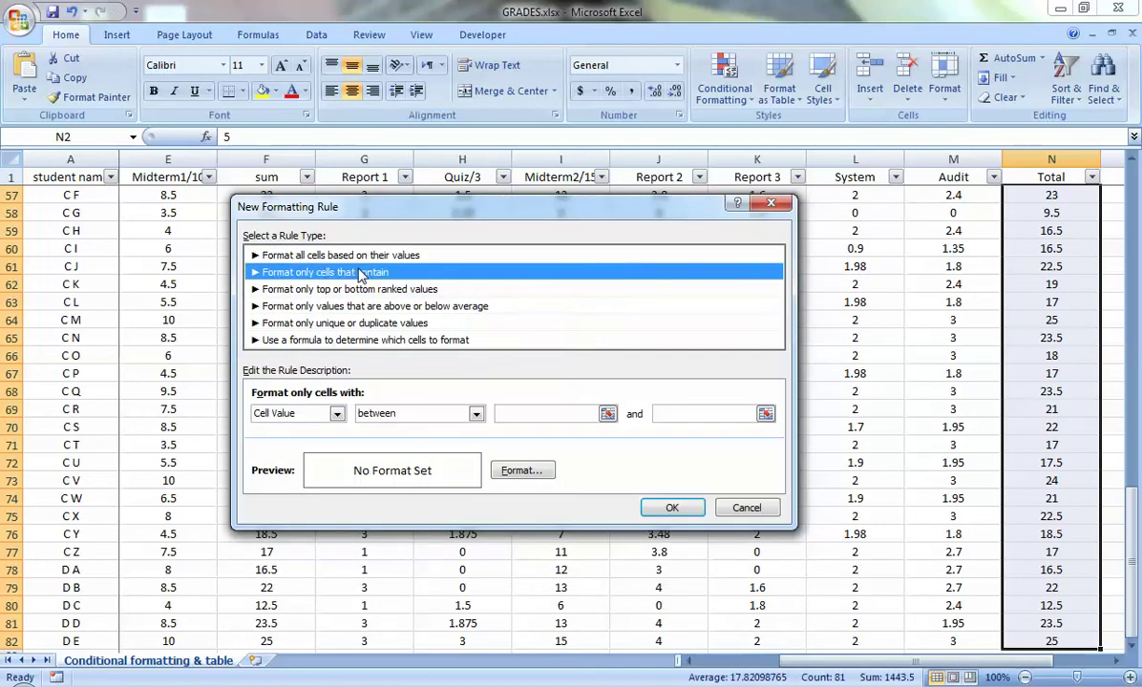
left_click(396, 422)
left_click(439, 461)
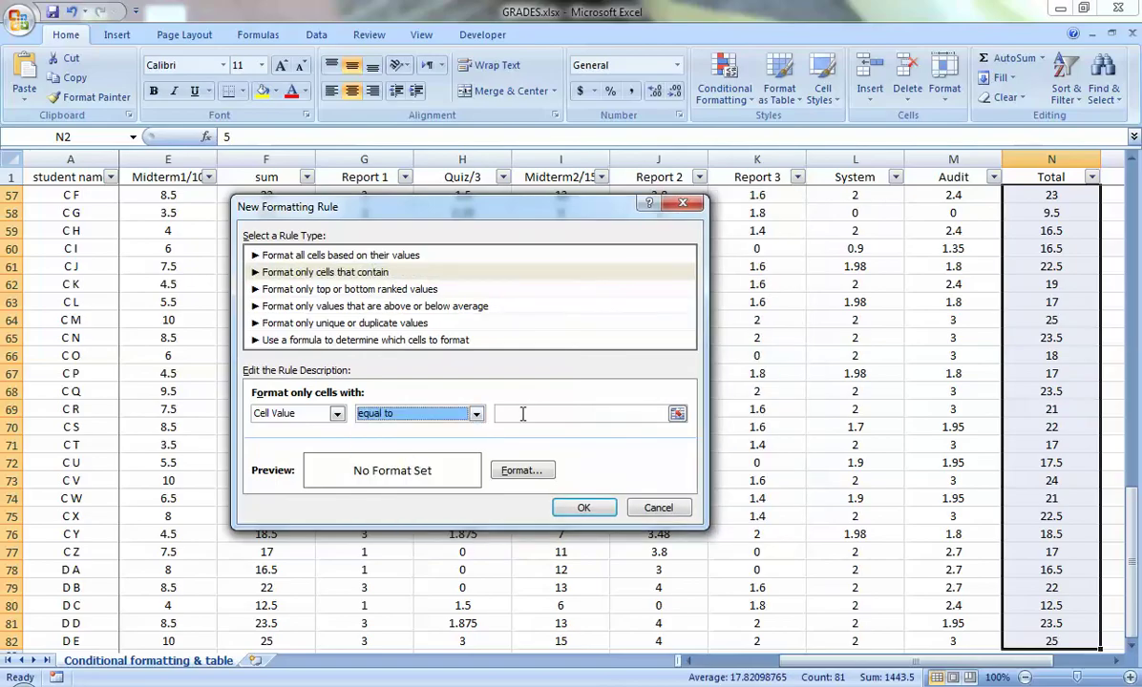
left_click(525, 412)
type("2")
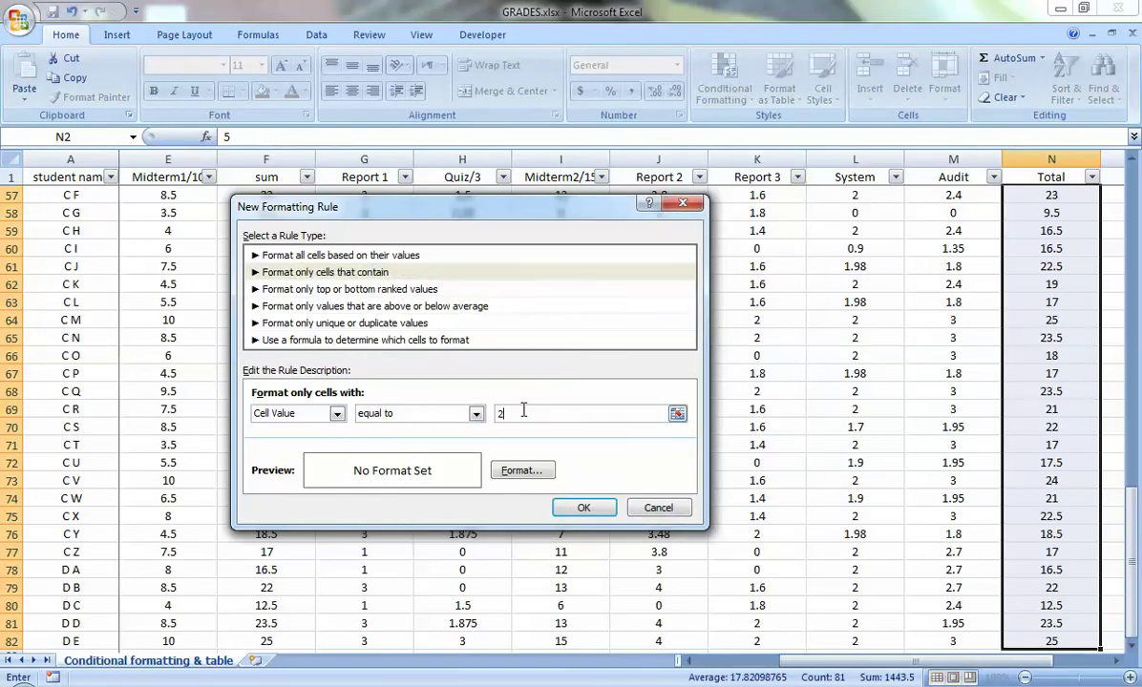
type("5")
Give the rule a bold font and a light red background fill, and apply it to the selected totals
left_click(521, 474)
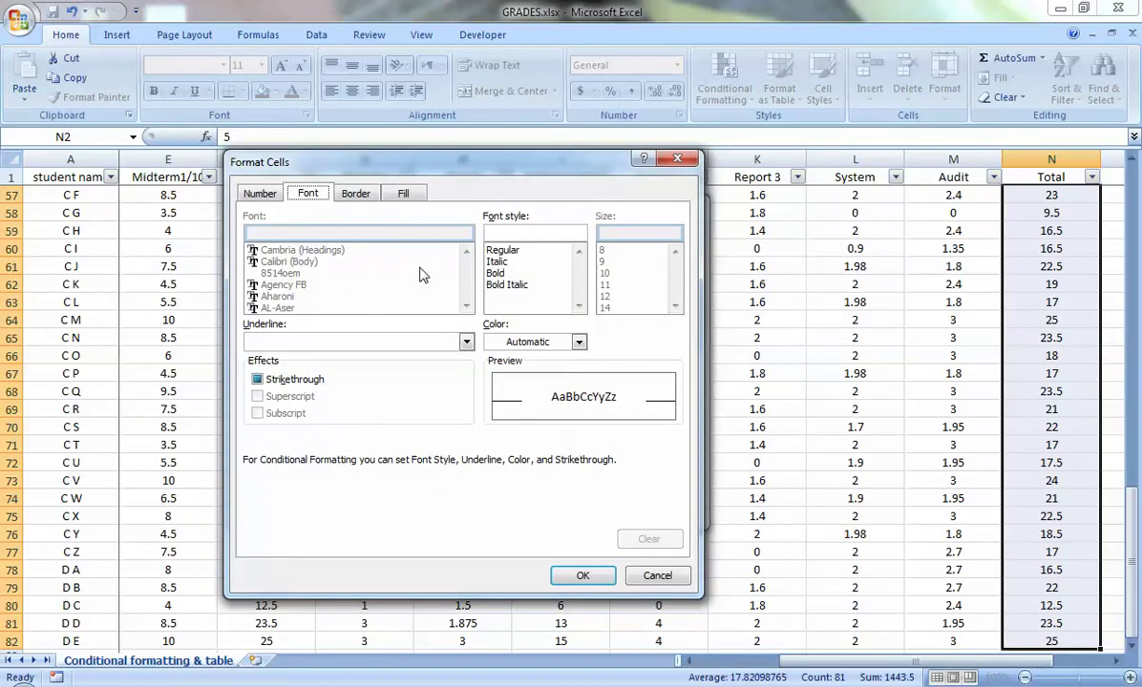
left_click(494, 273)
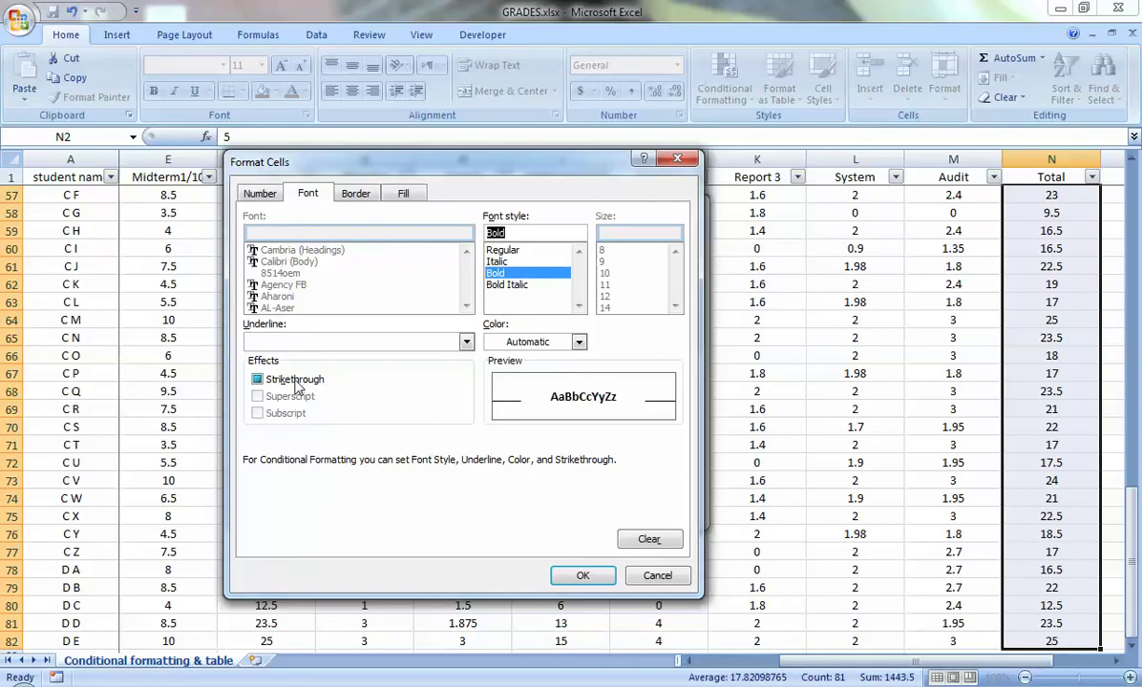
left_click(399, 341)
left_click(391, 340)
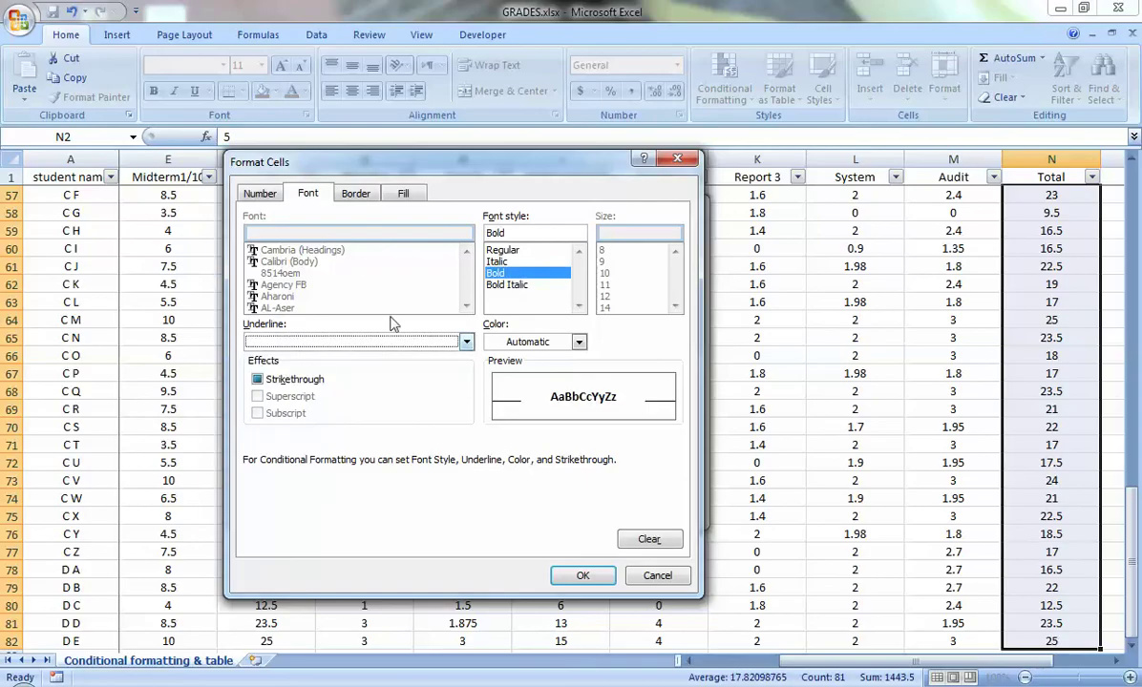
left_click(402, 195)
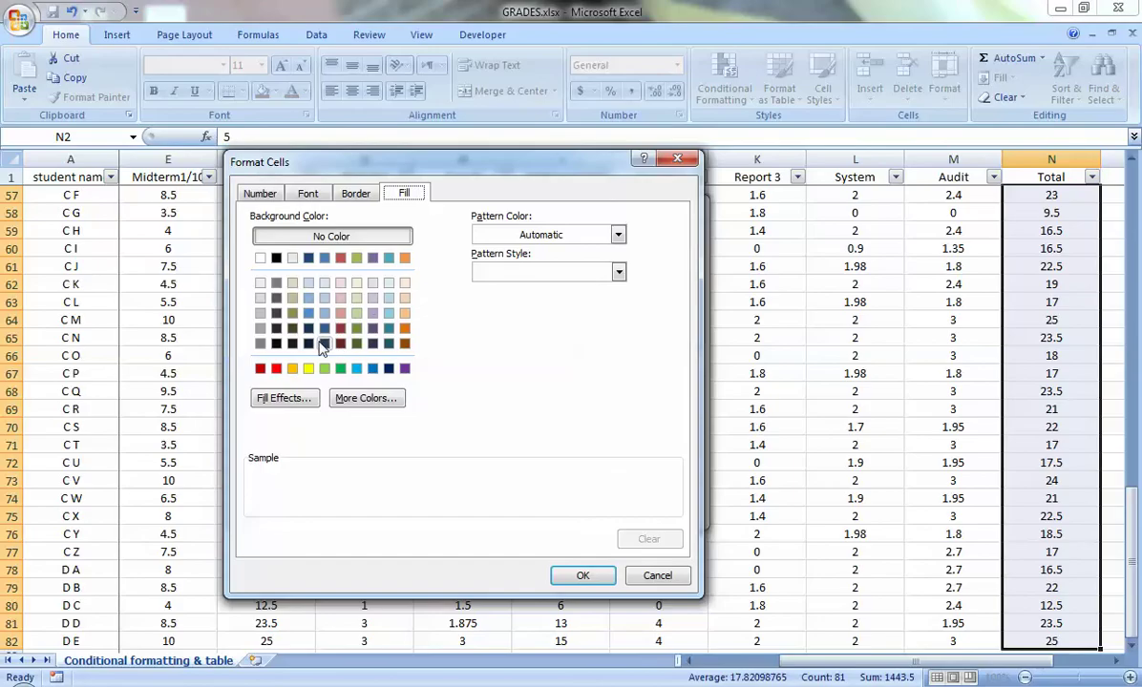
left_click(341, 313)
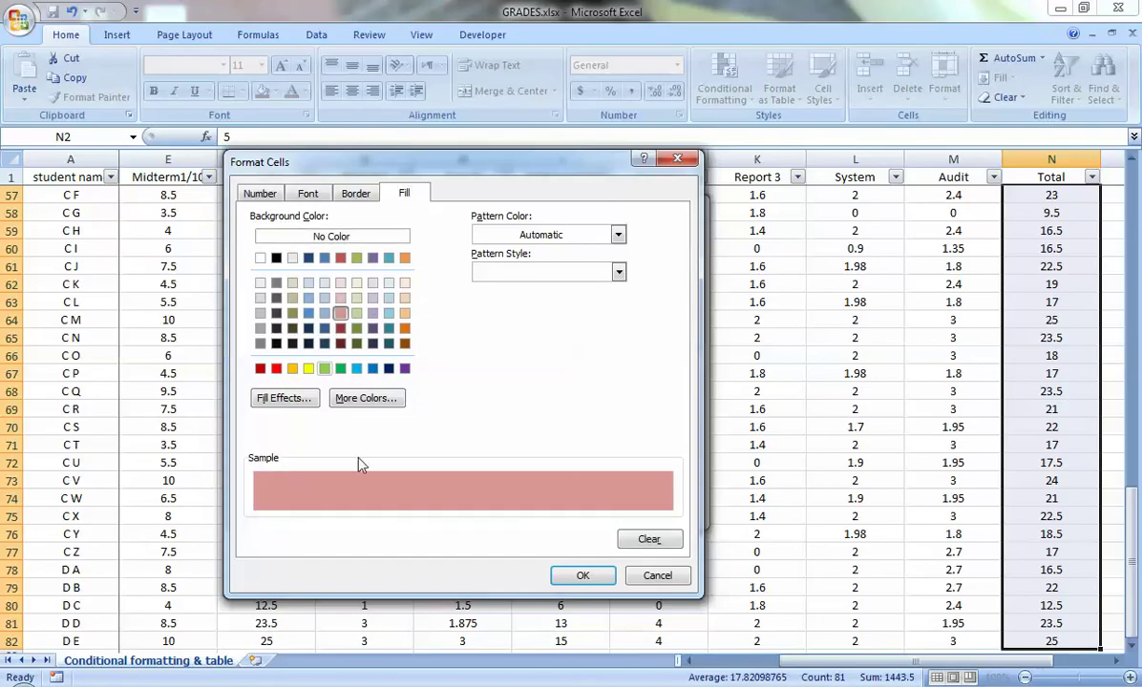
left_click(582, 576)
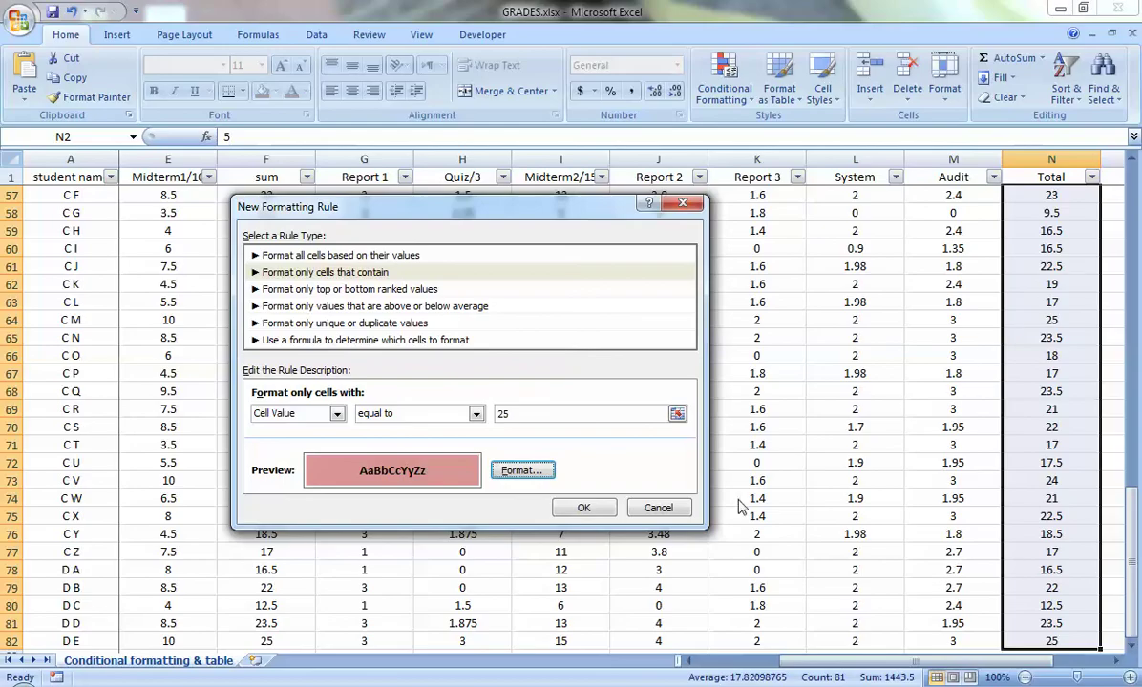
left_click(582, 507)
Test the rule by changing the total in cell N16 to 25, and undo that change
left_click_drag(1132, 581, 1126, 250)
left_click(1080, 213)
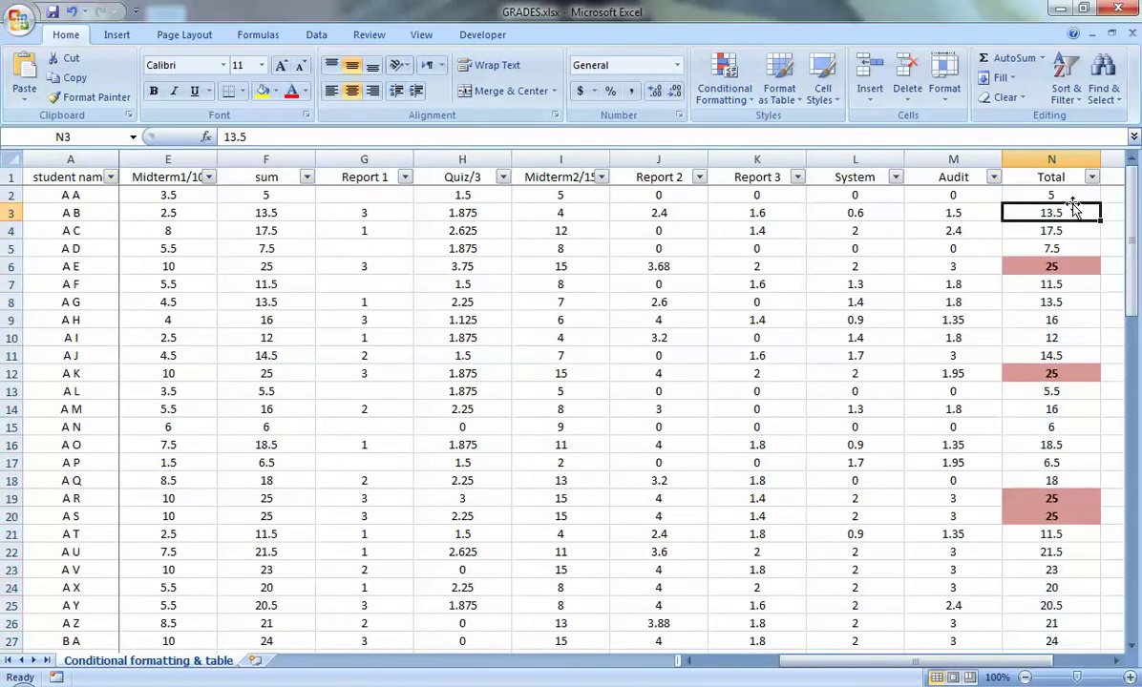
left_click(1067, 446)
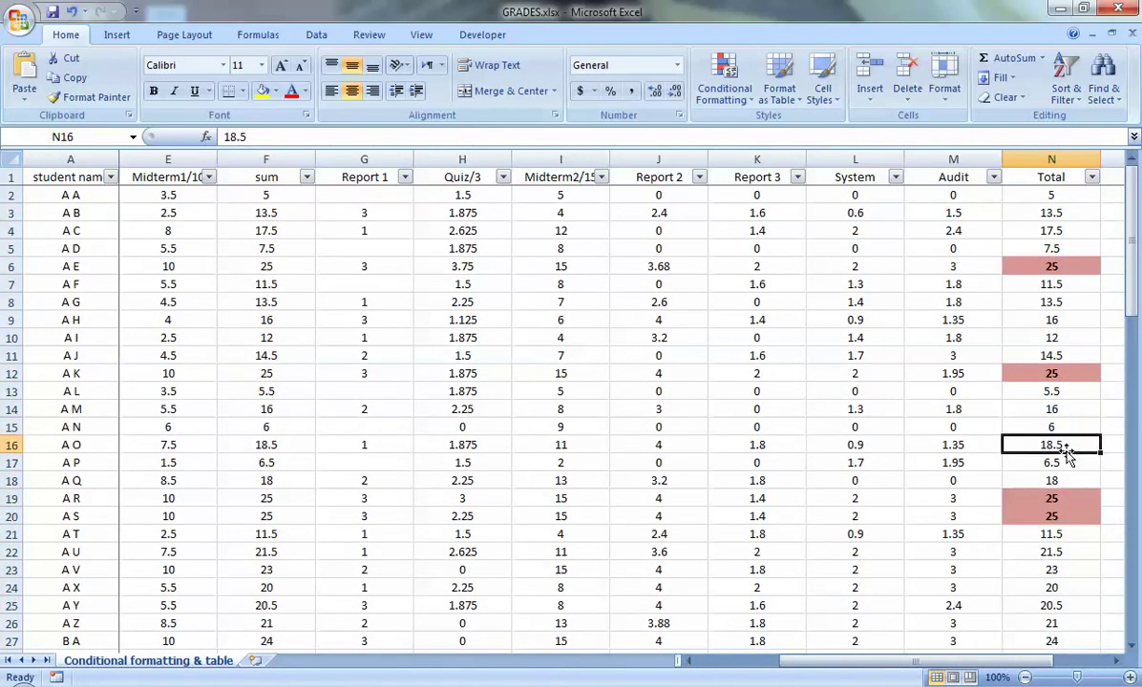
type("25")
key("Return")
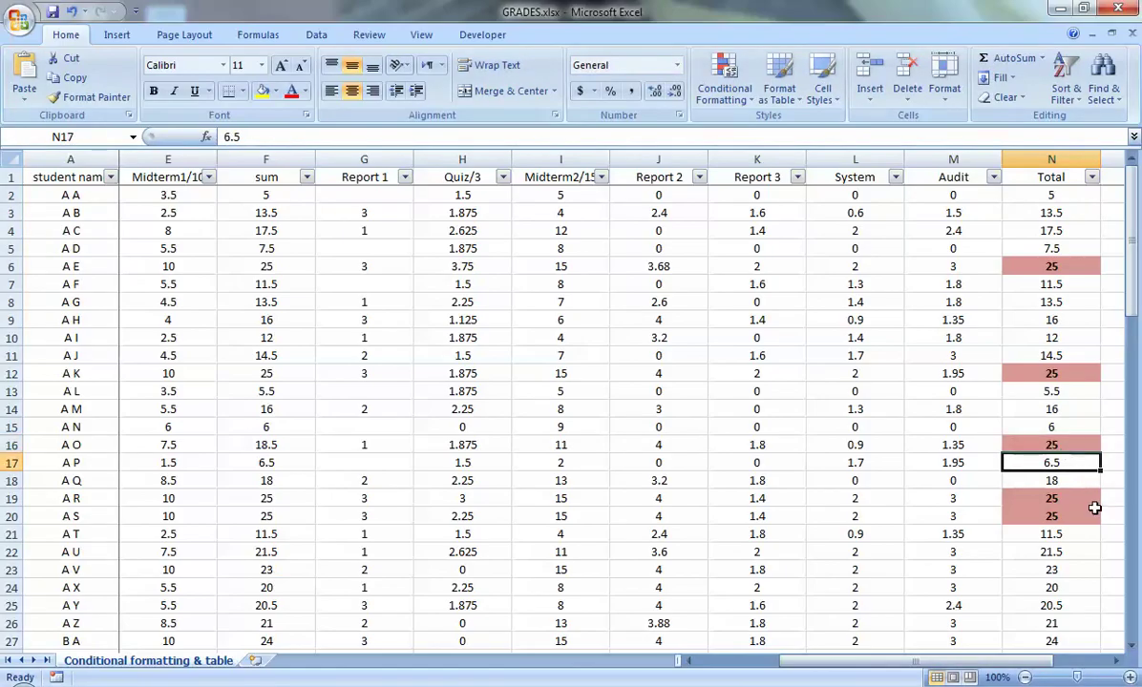
key("Up")
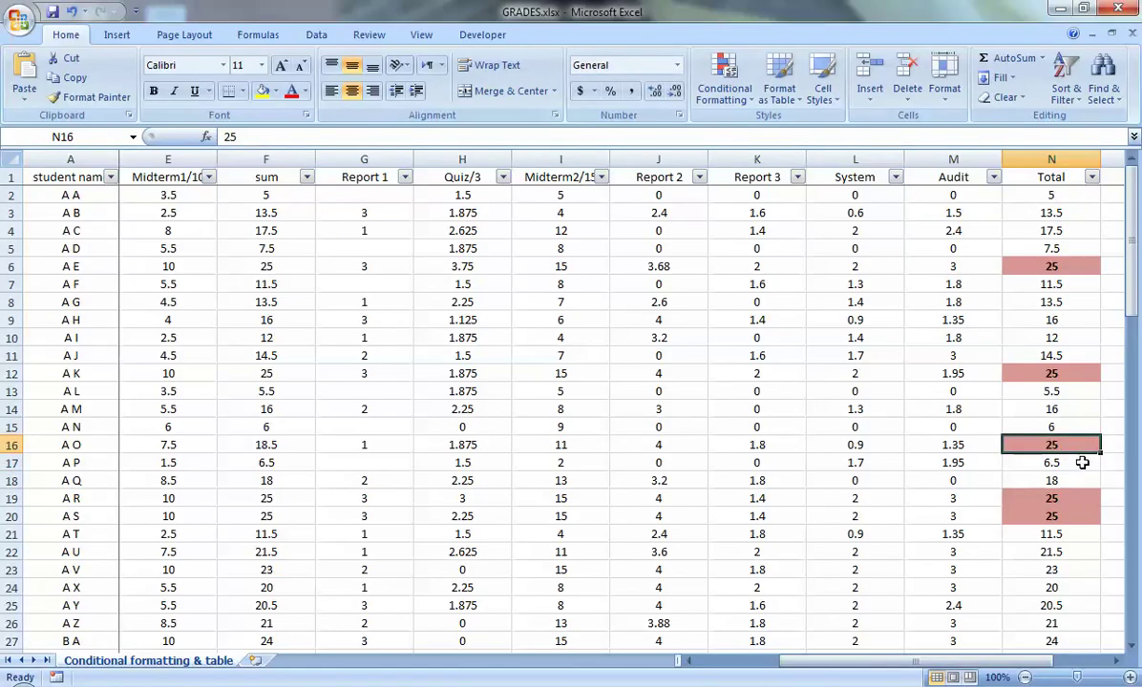
key("ctrl+z")
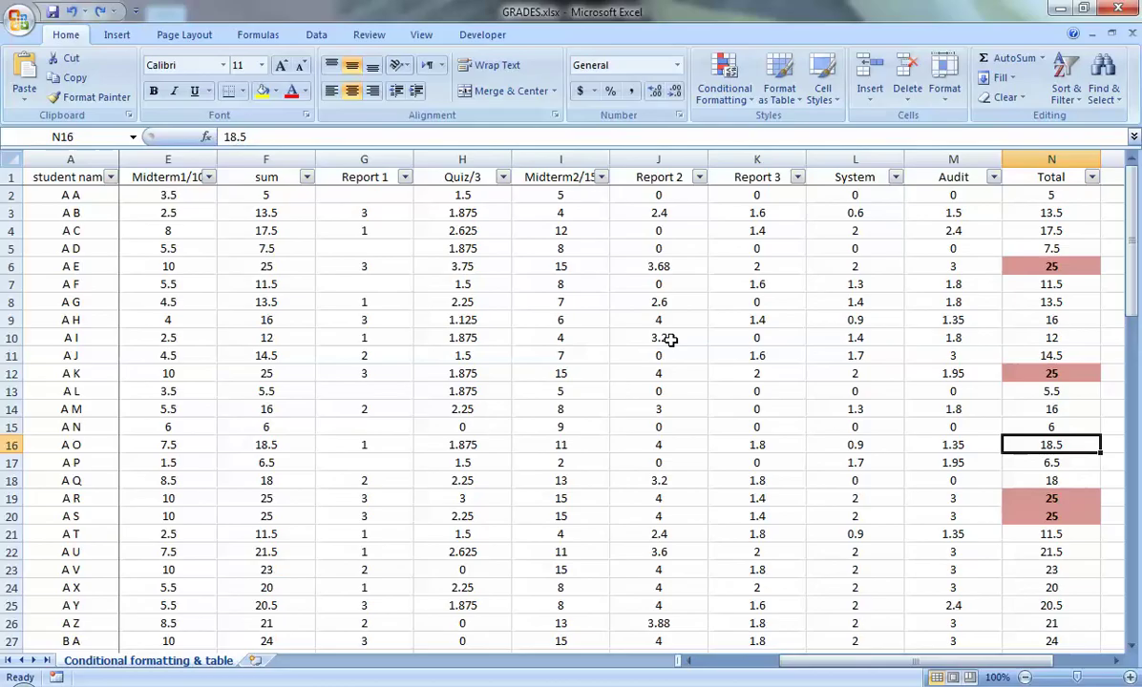
Clear the conditional formatting rules from the student totals in N2 to N82 and return to the first data cell, B2
left_click(1051, 194)
key("ctrl+shift+Down")
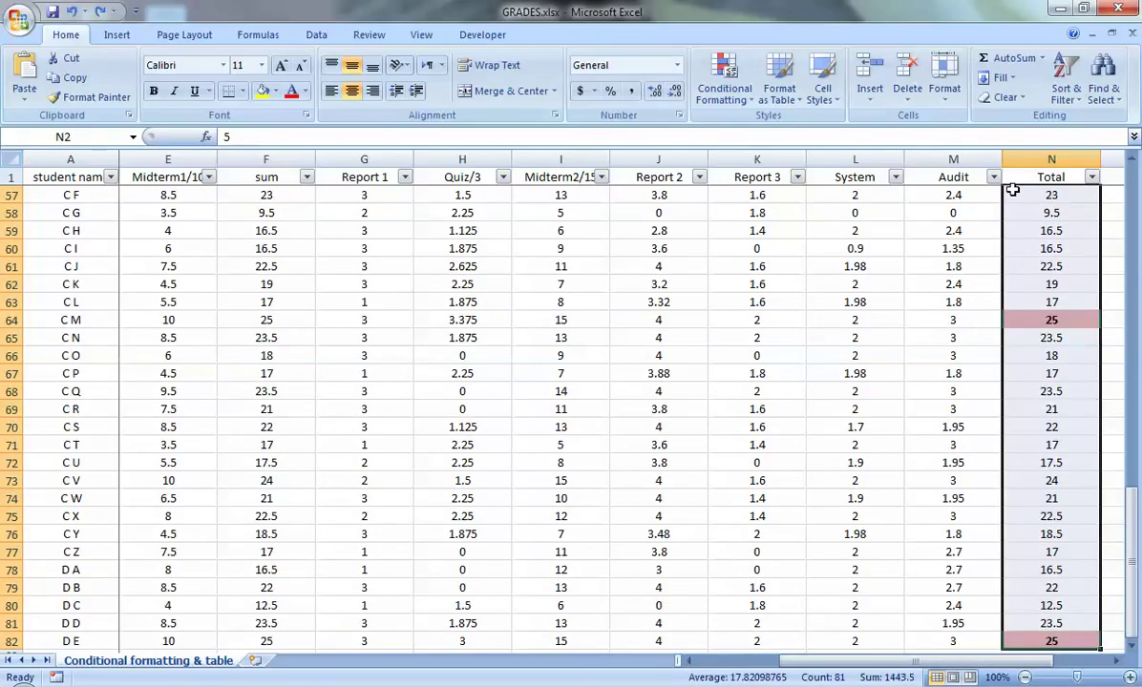
left_click(741, 84)
mouse_move(779, 342)
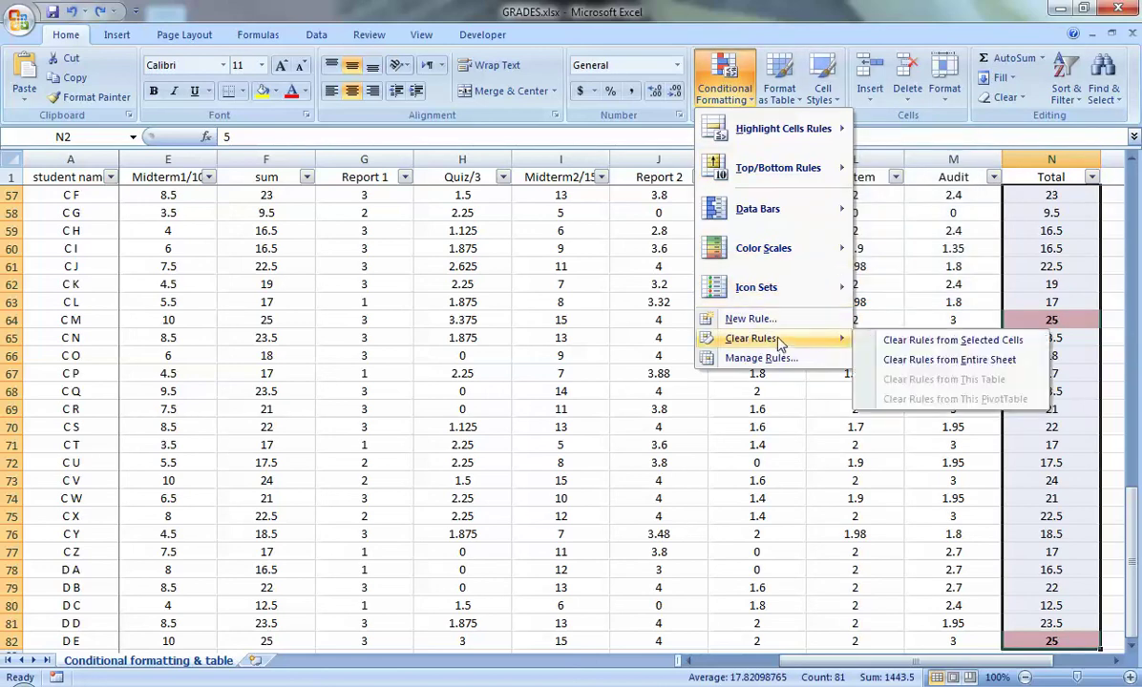
left_click(902, 334)
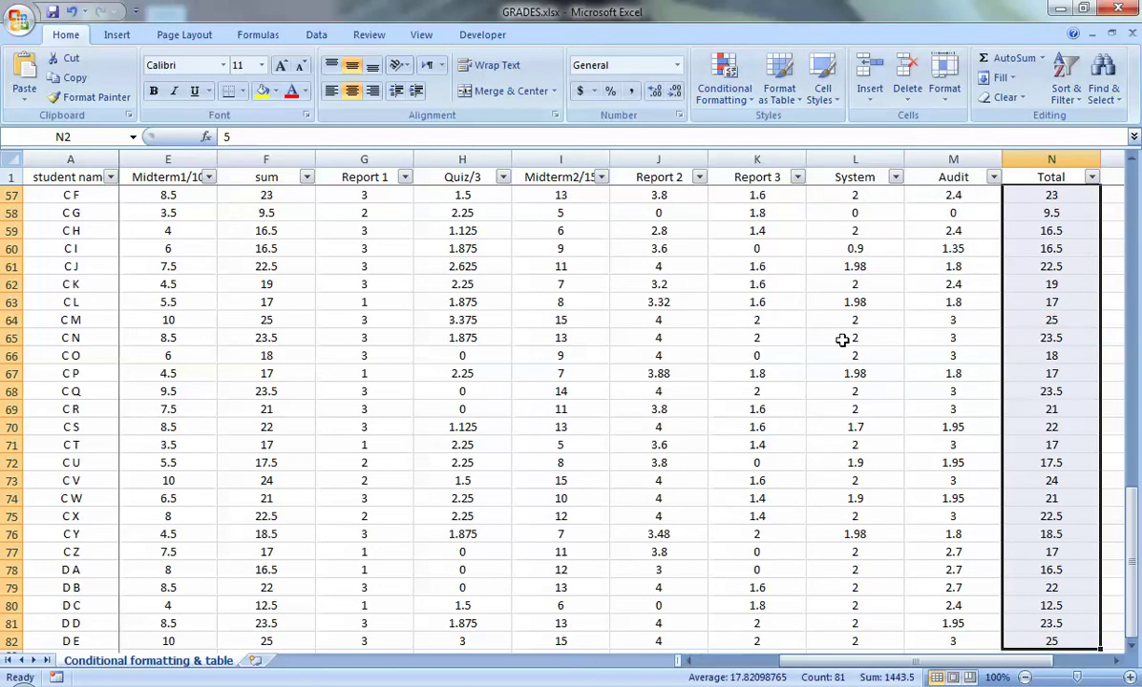
key("ctrl+Home")
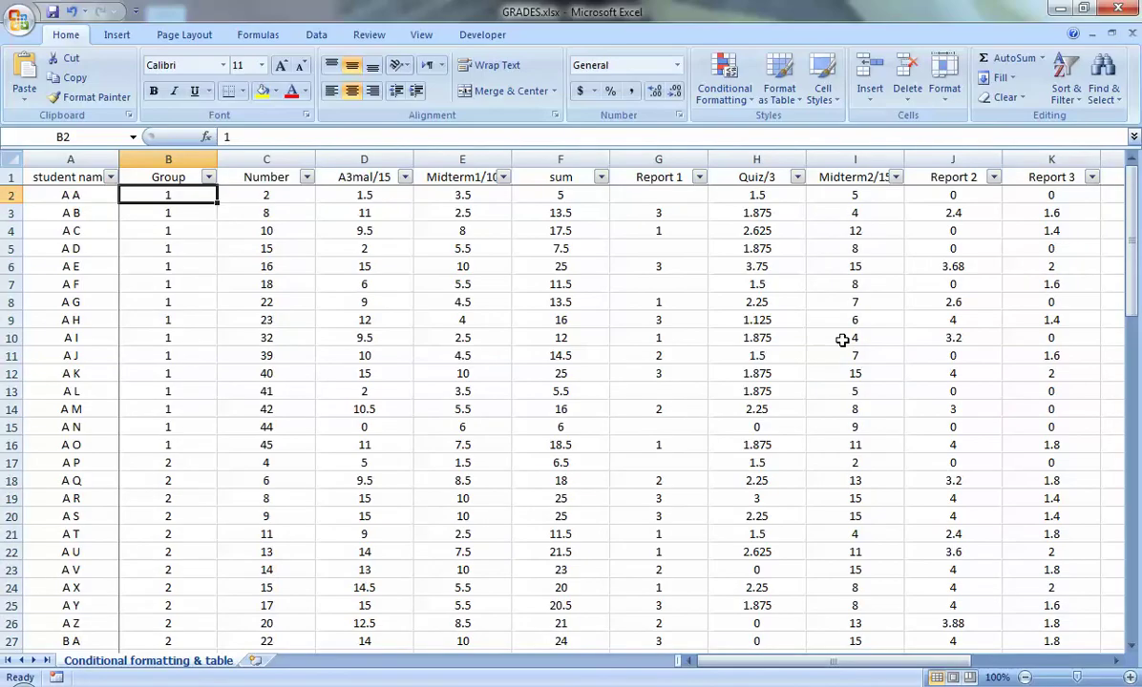